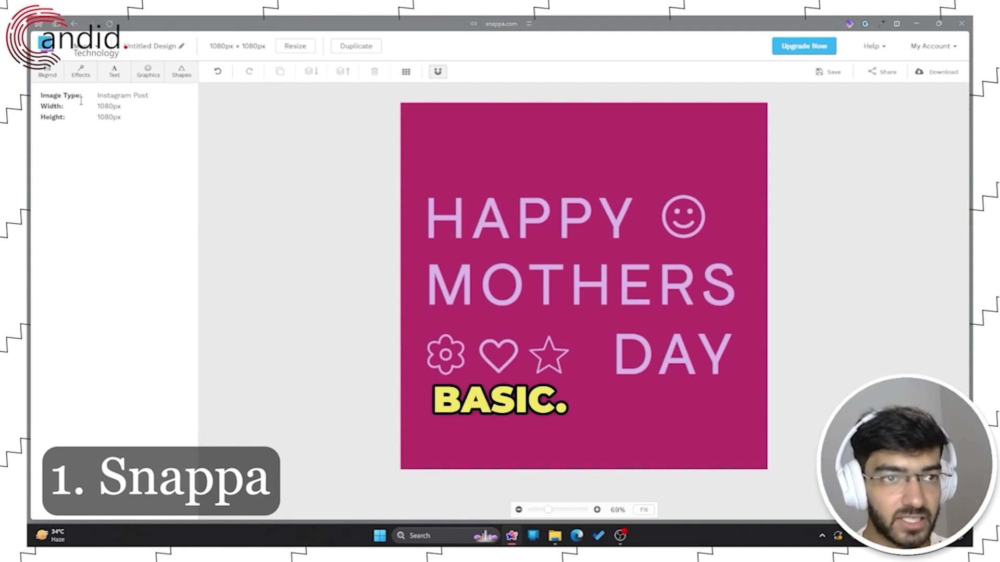
{"action": "left_click", "coordinate": [47, 76]}
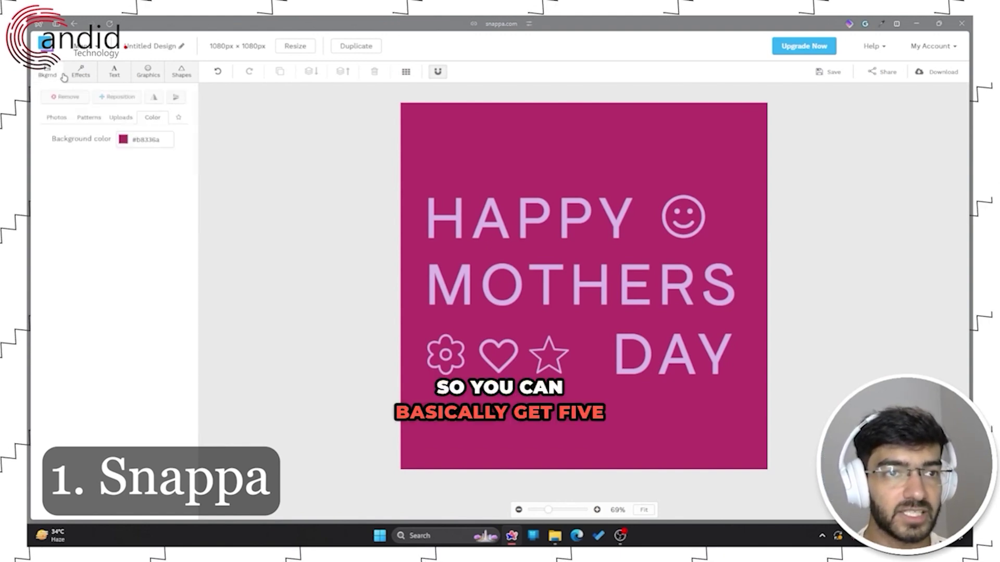
{"action": "left_click", "coordinate": [80, 71]}
{"action": "left_click", "coordinate": [114, 71]}
{"action": "left_click", "coordinate": [177, 73]}
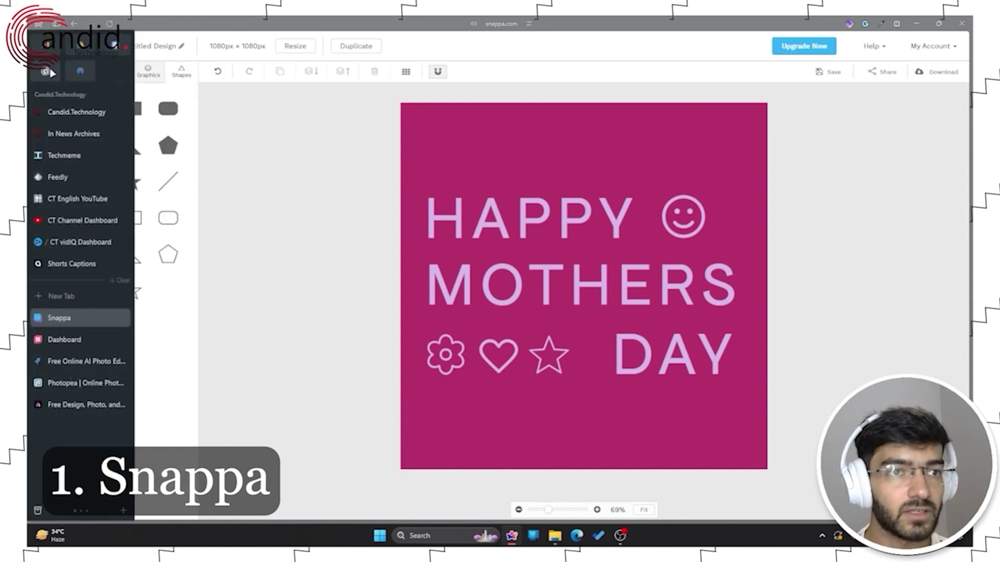
Browse the background uploads and patterns, and replace the solid background with the first stock photo of stone-edged salt pans.
{"action": "left_click", "coordinate": [47, 73]}
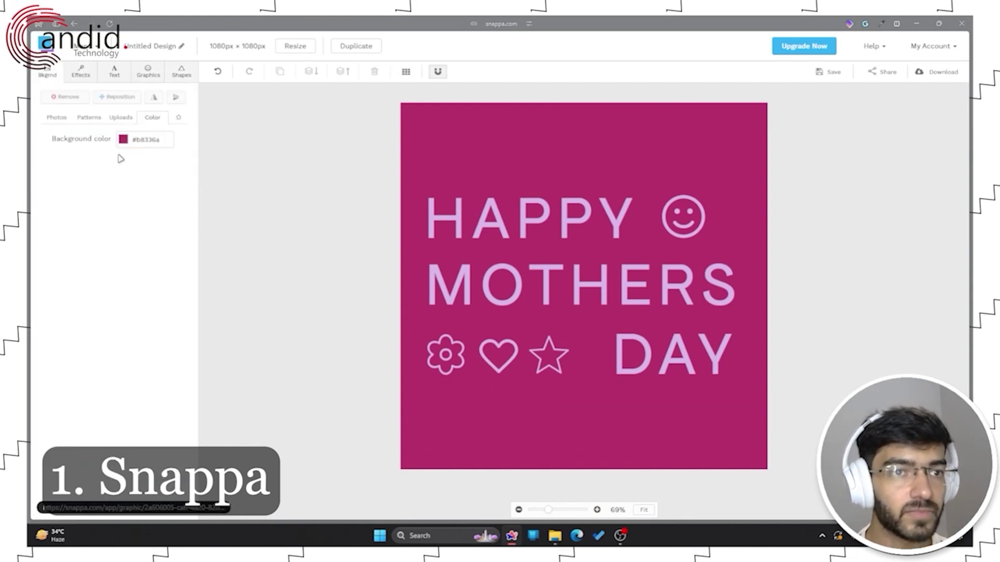
{"action": "left_click", "coordinate": [121, 122]}
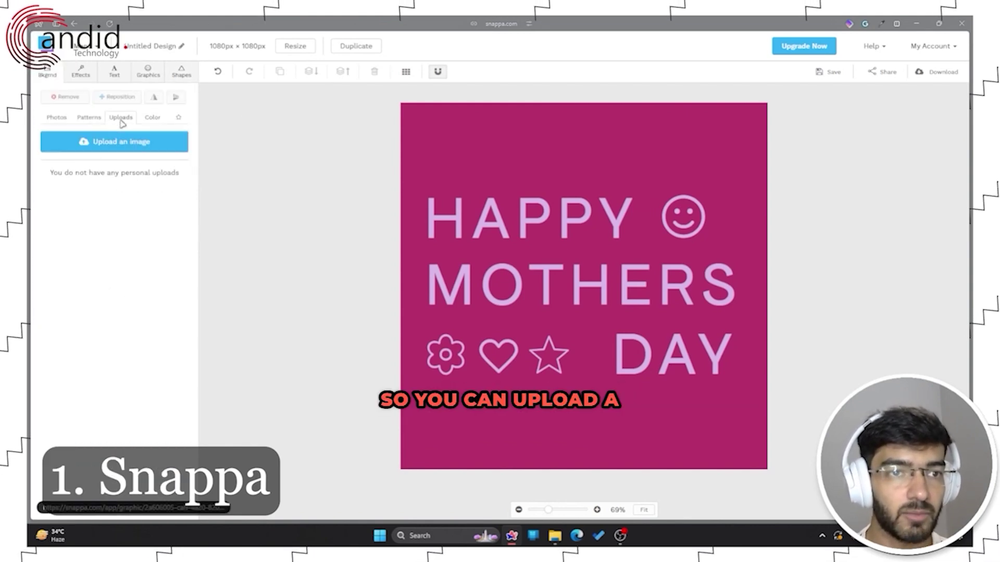
{"action": "left_click", "coordinate": [87, 119]}
{"action": "scroll", "coordinate": [156, 238], "scroll_direction": "down", "scroll_amount": 3}
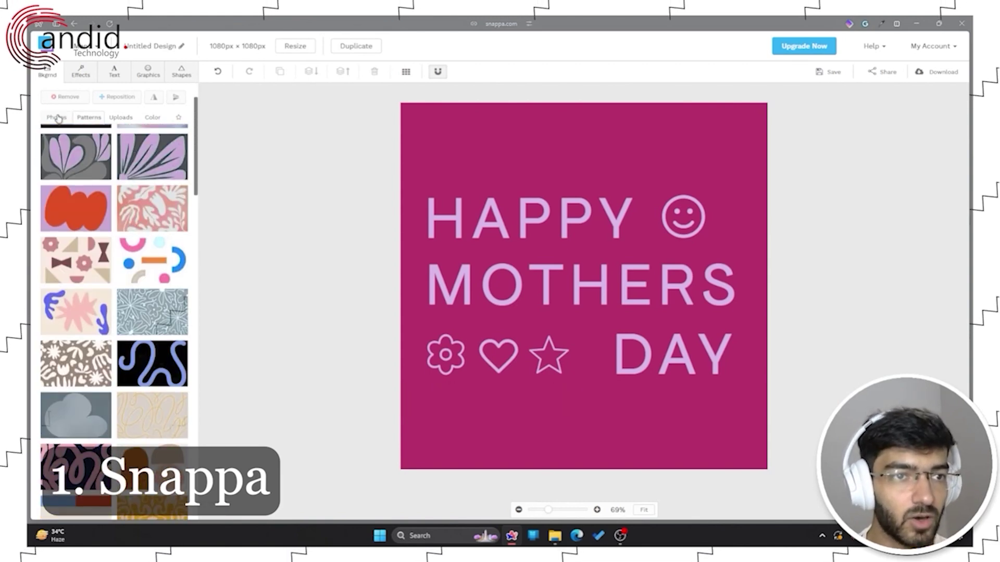
{"action": "left_click", "coordinate": [56, 117]}
{"action": "left_click", "coordinate": [67, 175]}
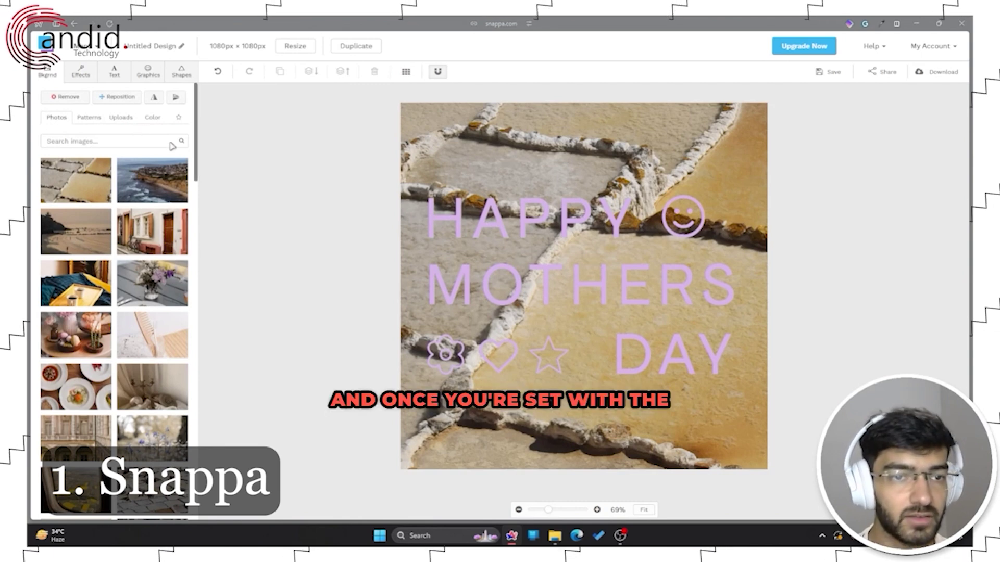
Adjust the background photo's effects to Blur 27, Darken 27 and Saturation 28.
{"action": "left_click", "coordinate": [81, 71]}
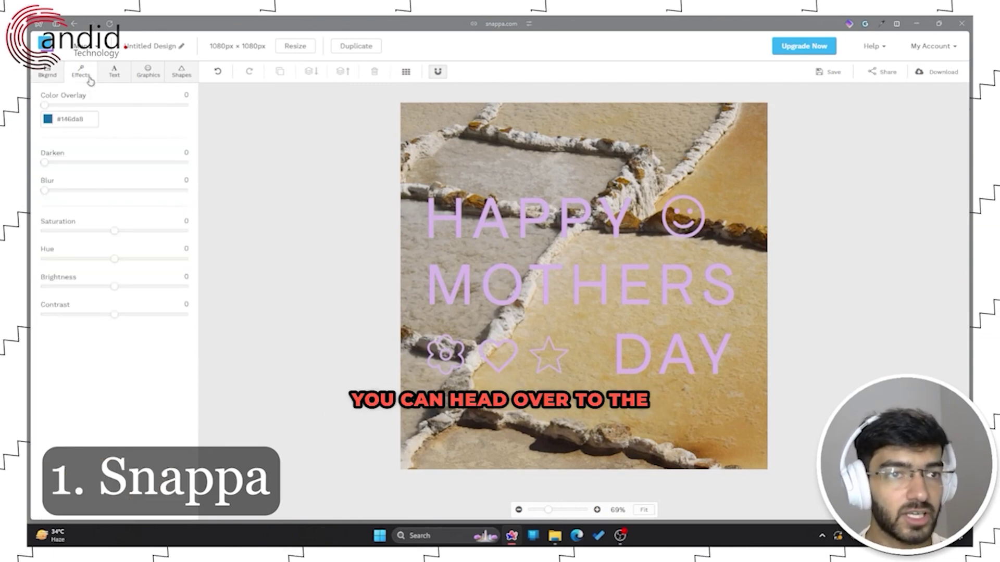
{"action": "left_click_drag", "start_coordinate": [45, 192], "coordinate": [86, 196]}
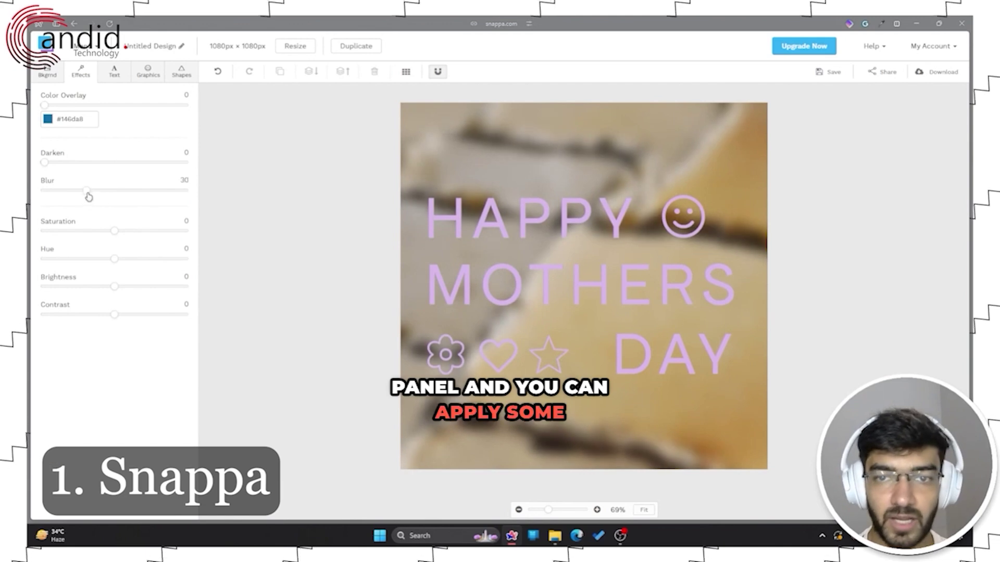
{"action": "left_click_drag", "start_coordinate": [45, 163], "coordinate": [85, 163]}
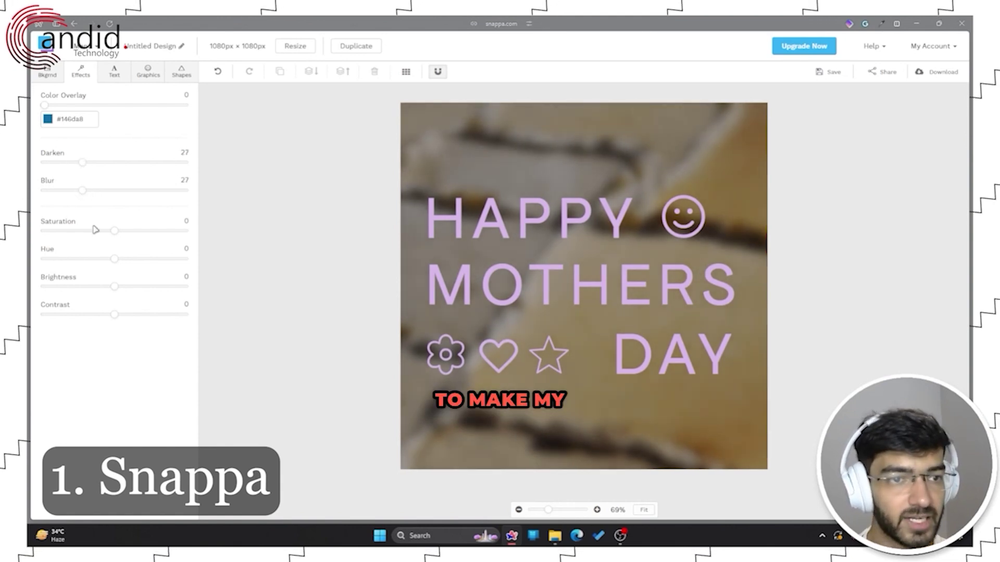
{"action": "left_click_drag", "start_coordinate": [113, 230], "coordinate": [135, 231]}
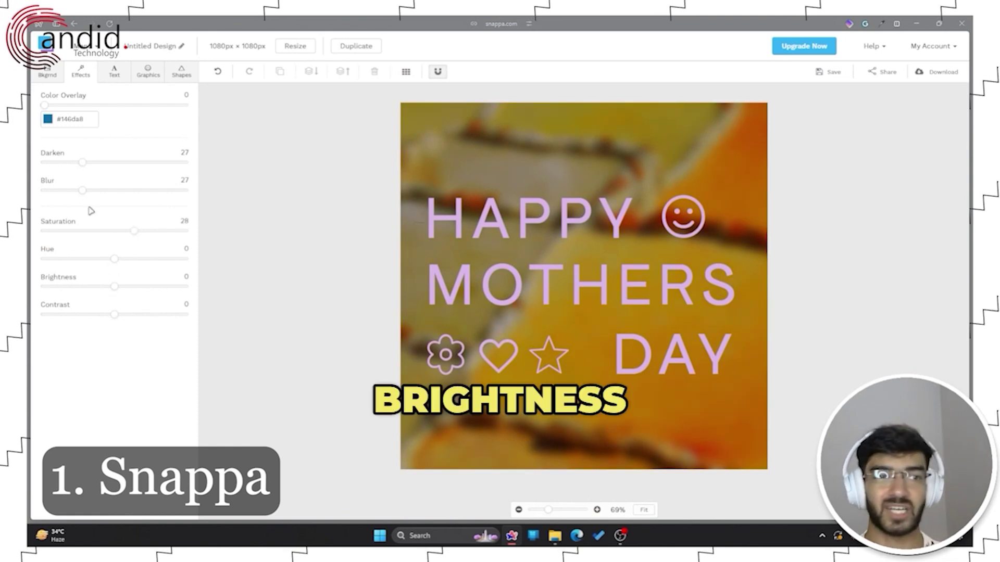
Apply a color overlay of 32 to the background and change its color to the popular light grey swatch.
{"action": "left_click_drag", "start_coordinate": [58, 107], "coordinate": [89, 105]}
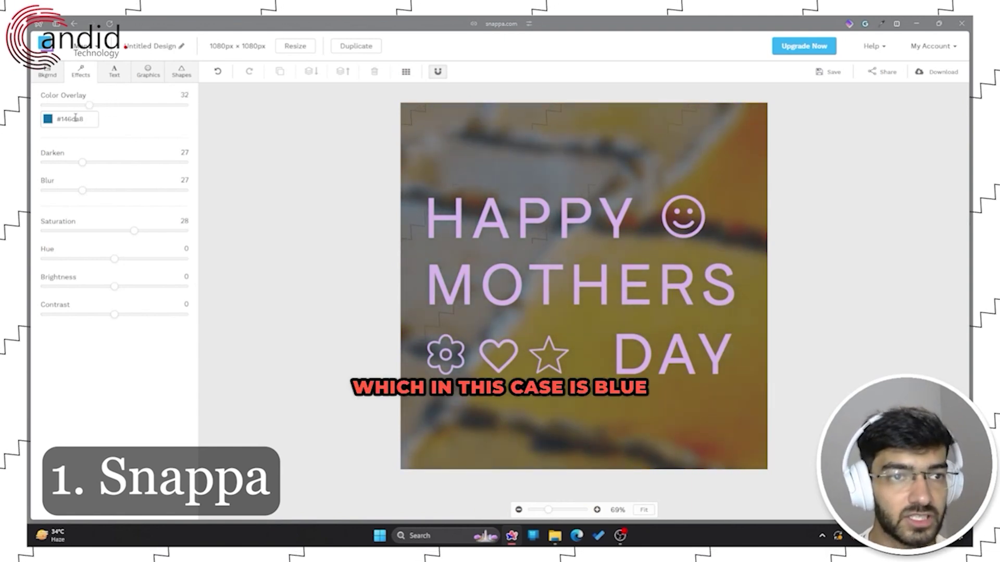
{"action": "left_click", "coordinate": [75, 120]}
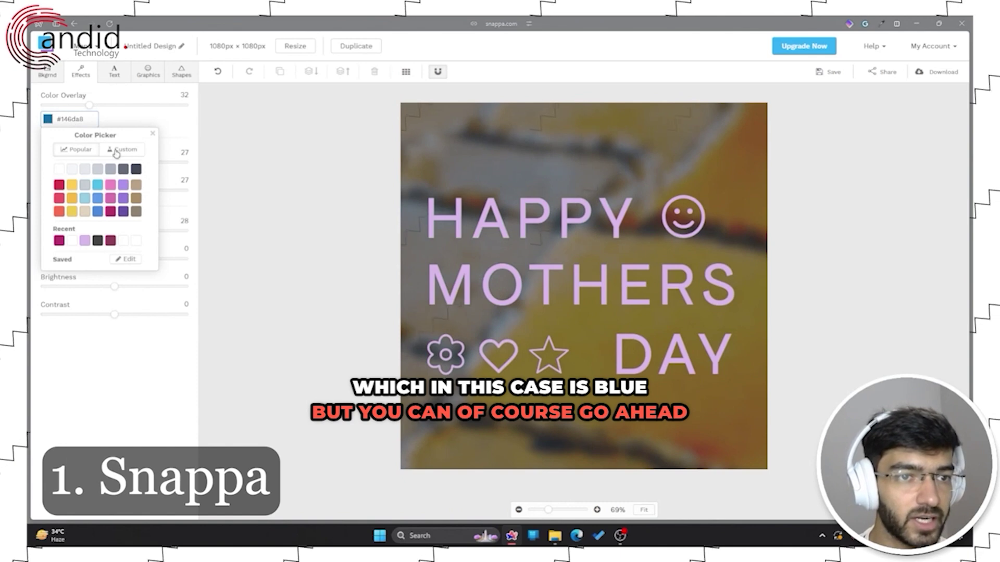
{"action": "left_click", "coordinate": [117, 150]}
{"action": "left_click", "coordinate": [76, 150]}
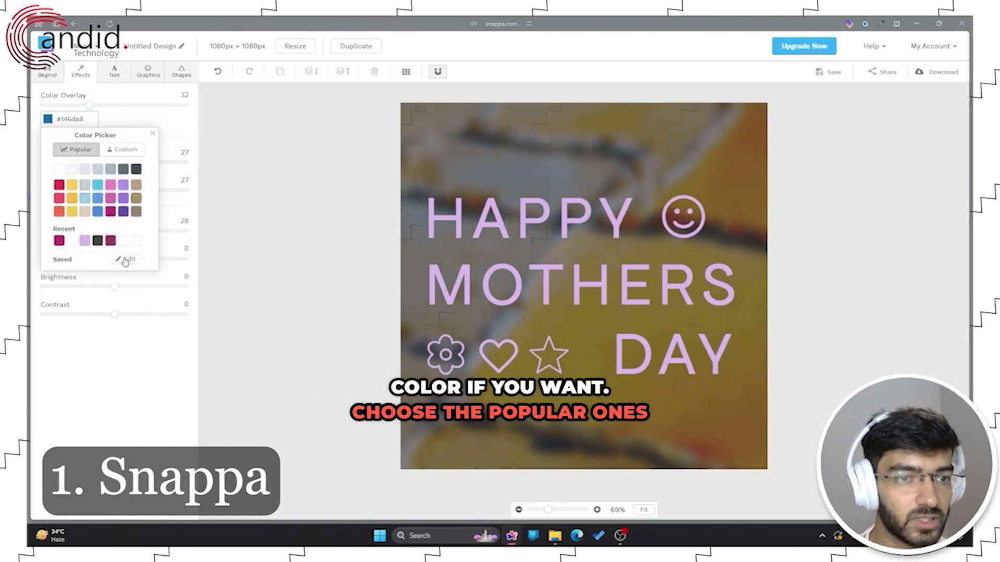
{"action": "left_click", "coordinate": [86, 187]}
{"action": "left_click", "coordinate": [260, 197]}
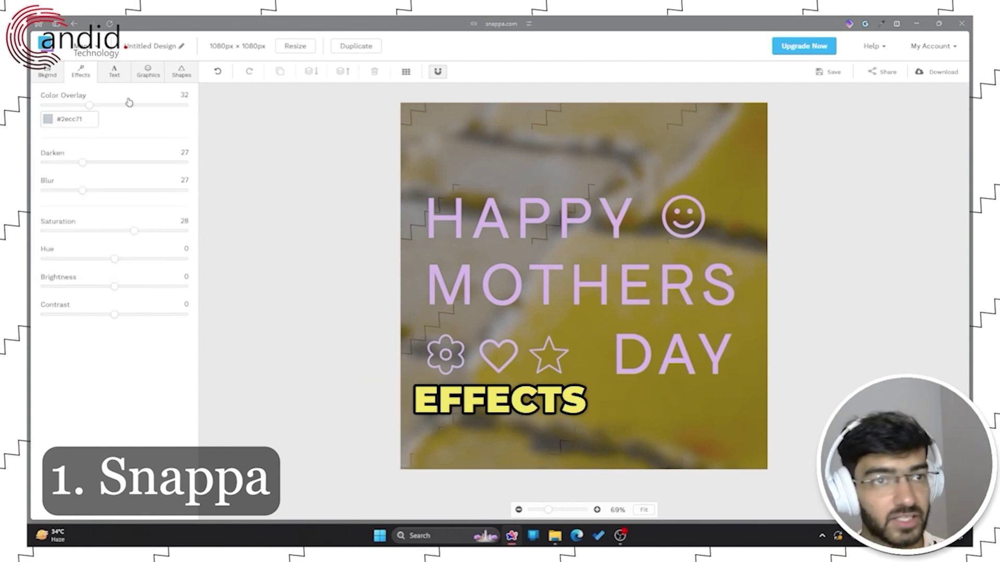
Add a heading text in the Josefin Slab font and place it above the word HAPPY.
{"action": "left_click", "coordinate": [112, 75]}
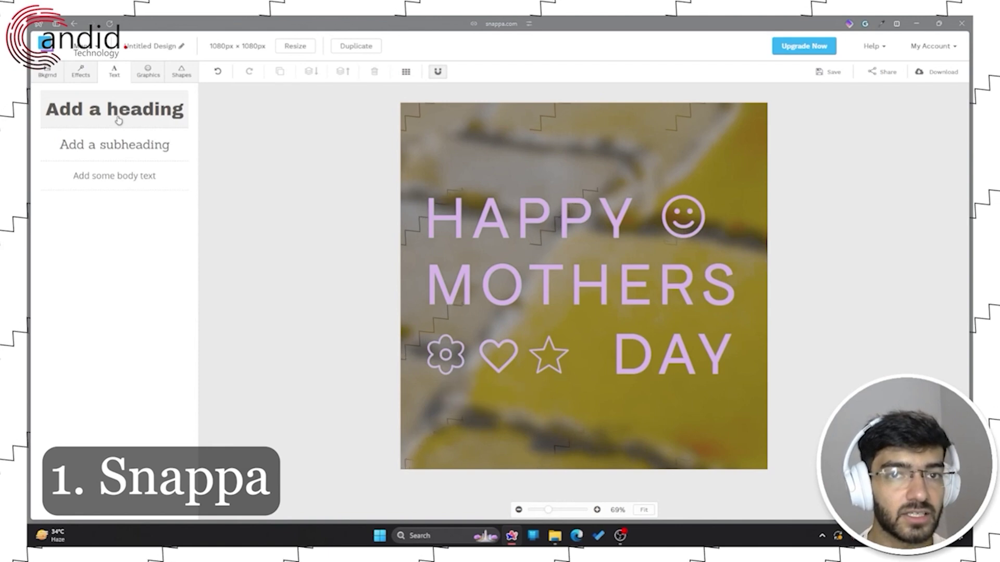
{"action": "left_click", "coordinate": [118, 121]}
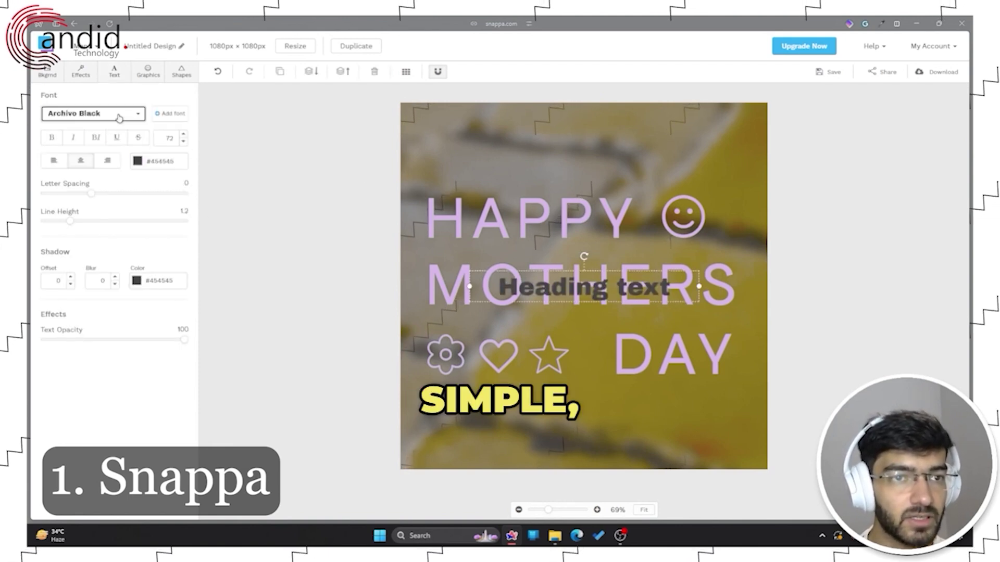
{"action": "left_click", "coordinate": [118, 116]}
{"action": "scroll", "coordinate": [127, 240], "scroll_direction": "down", "scroll_amount": 5}
{"action": "scroll", "coordinate": [120, 245], "scroll_direction": "down", "scroll_amount": 10}
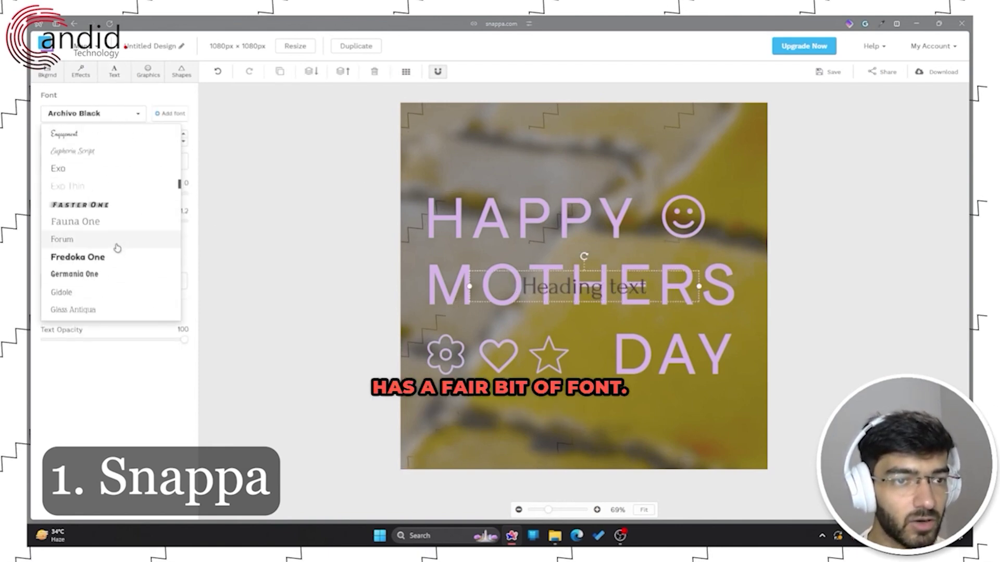
{"action": "left_click", "coordinate": [92, 225]}
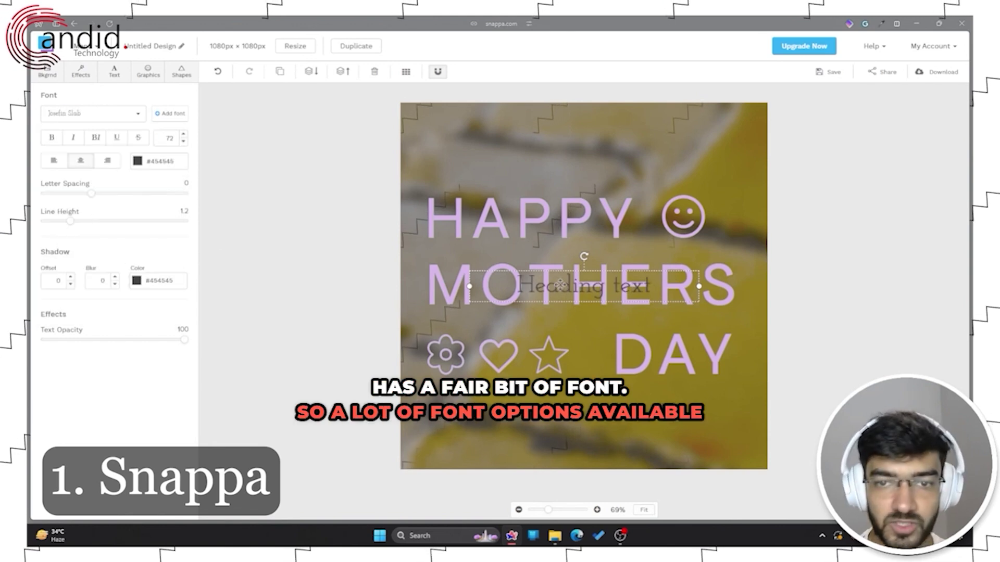
{"action": "left_click_drag", "start_coordinate": [608, 293], "coordinate": [600, 164]}
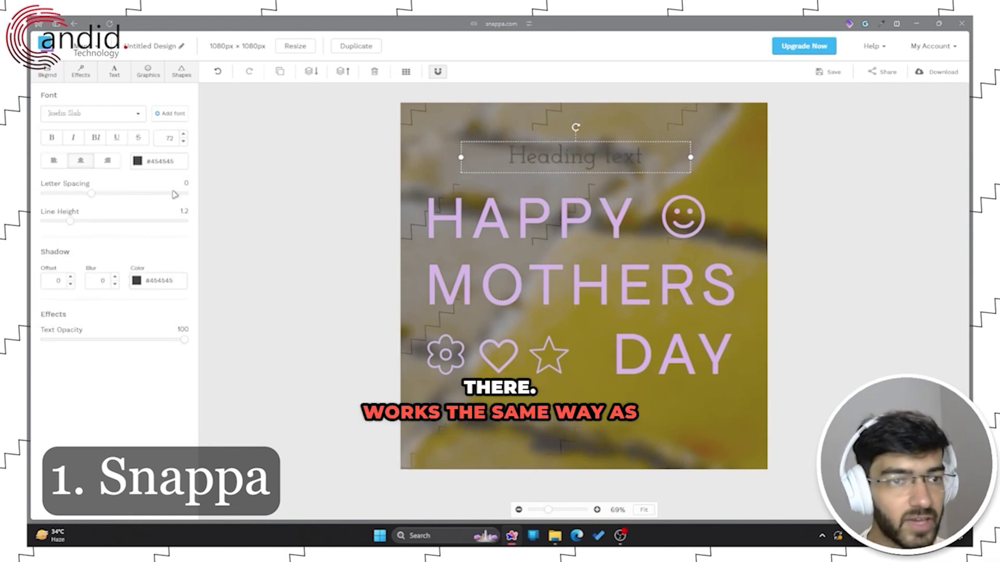
Color the heading white and set its letter spacing to 6 and line height to 1.4.
{"action": "left_click", "coordinate": [138, 161]}
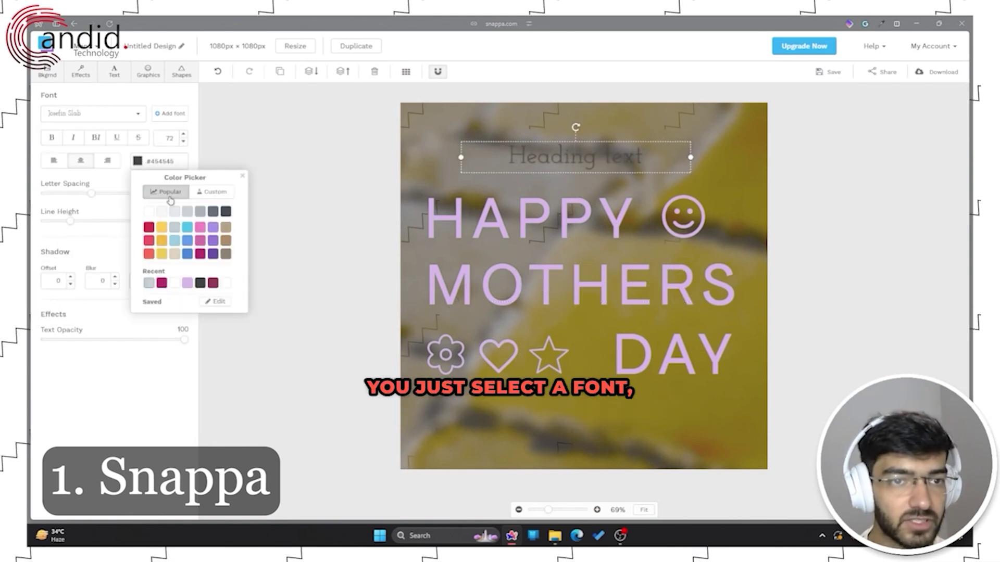
{"action": "left_click", "coordinate": [306, 191]}
{"action": "left_click", "coordinate": [595, 159]}
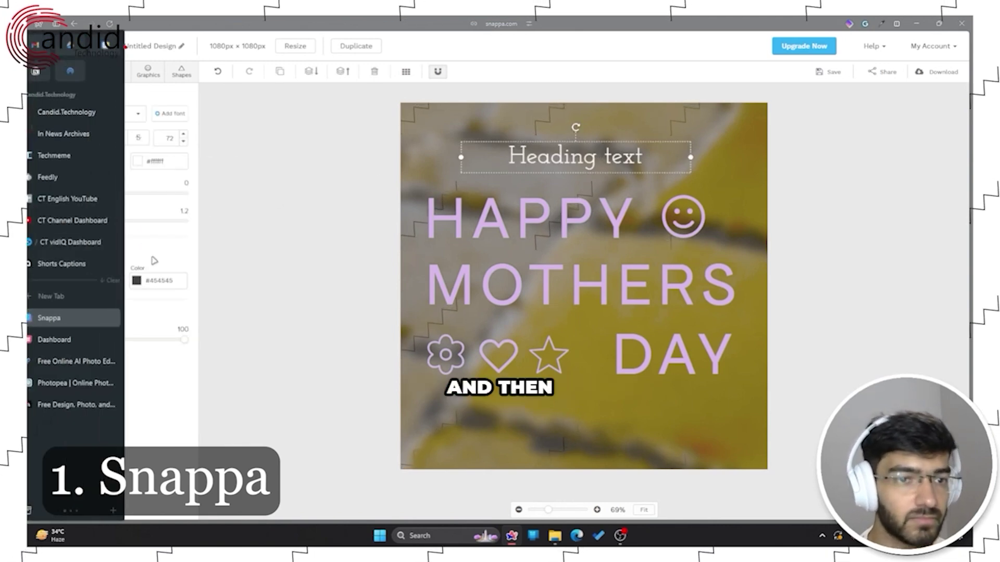
{"action": "left_click_drag", "start_coordinate": [91, 194], "coordinate": [119, 194]}
{"action": "mouse_move", "coordinate": [70, 220]}
{"action": "left_mouse_down"}
{"action": "mouse_move", "coordinate": [105, 221]}
{"action": "mouse_move", "coordinate": [83, 222]}
{"action": "left_mouse_up"}
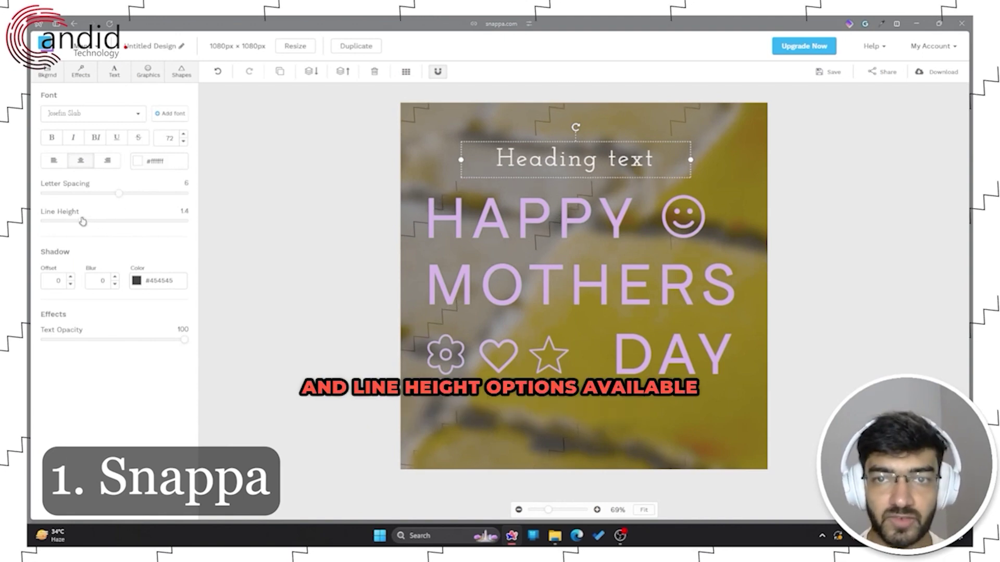
{"action": "left_click", "coordinate": [269, 184]}
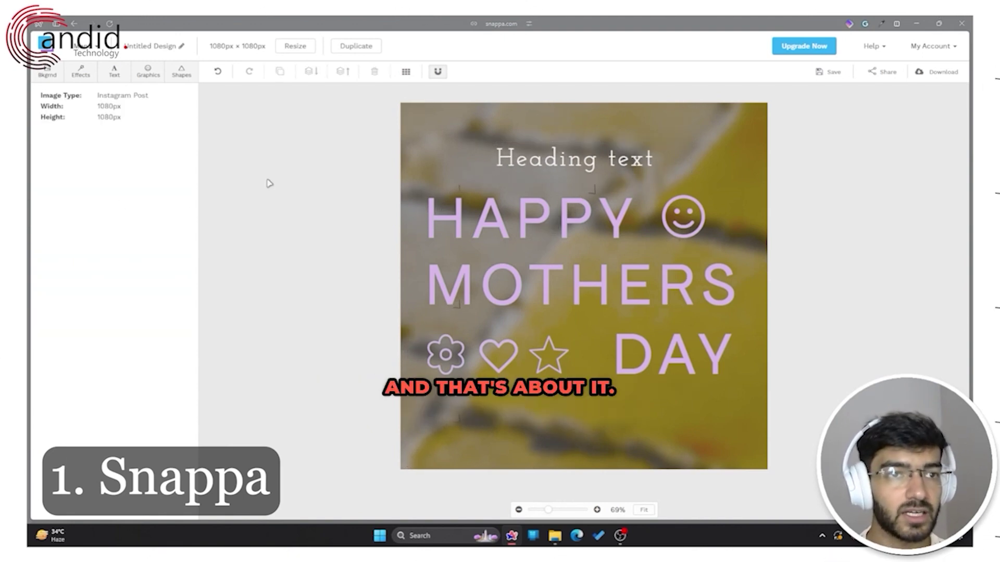
Examine the available graphics, including icons, vectors, photos and uploads, as well as the shapes.
{"action": "left_click", "coordinate": [149, 76]}
{"action": "left_click", "coordinate": [57, 99]}
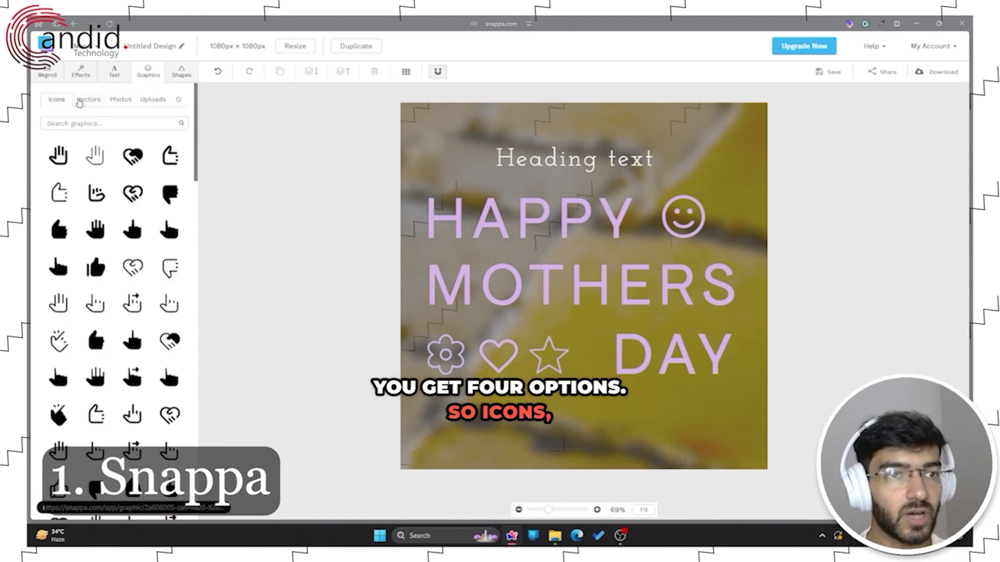
{"action": "left_click", "coordinate": [79, 101]}
{"action": "left_click", "coordinate": [119, 100]}
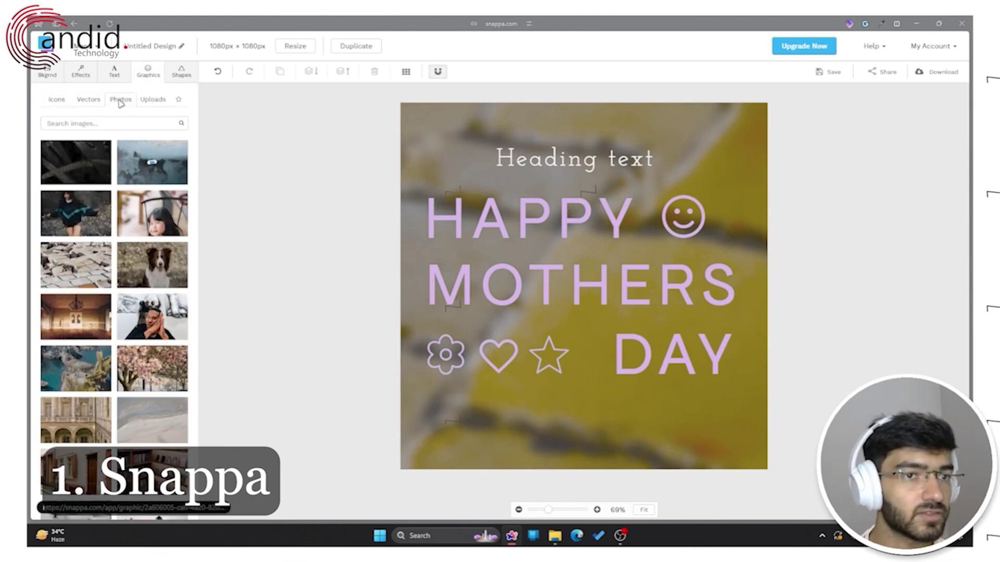
{"action": "left_click", "coordinate": [152, 101]}
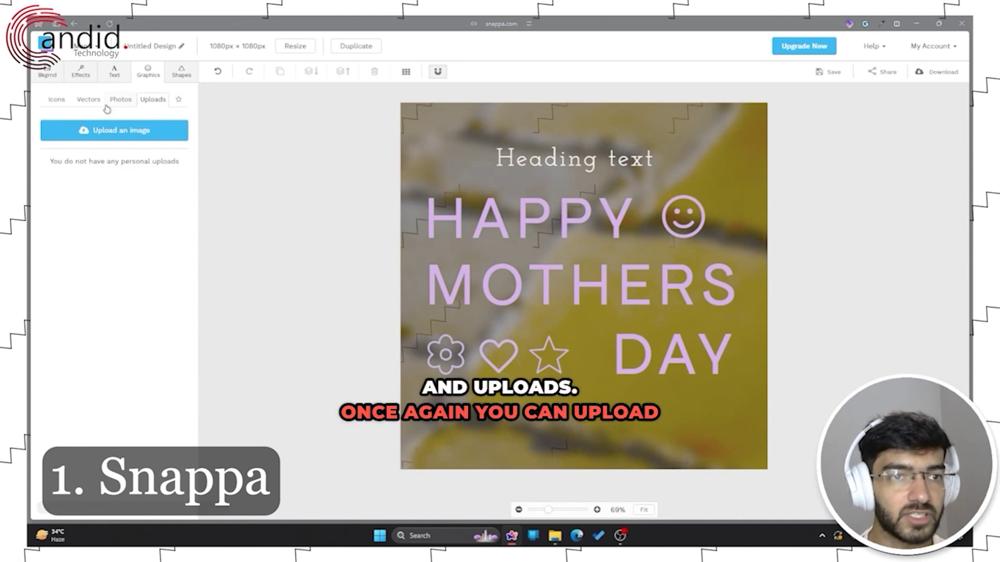
{"action": "left_click", "coordinate": [88, 104]}
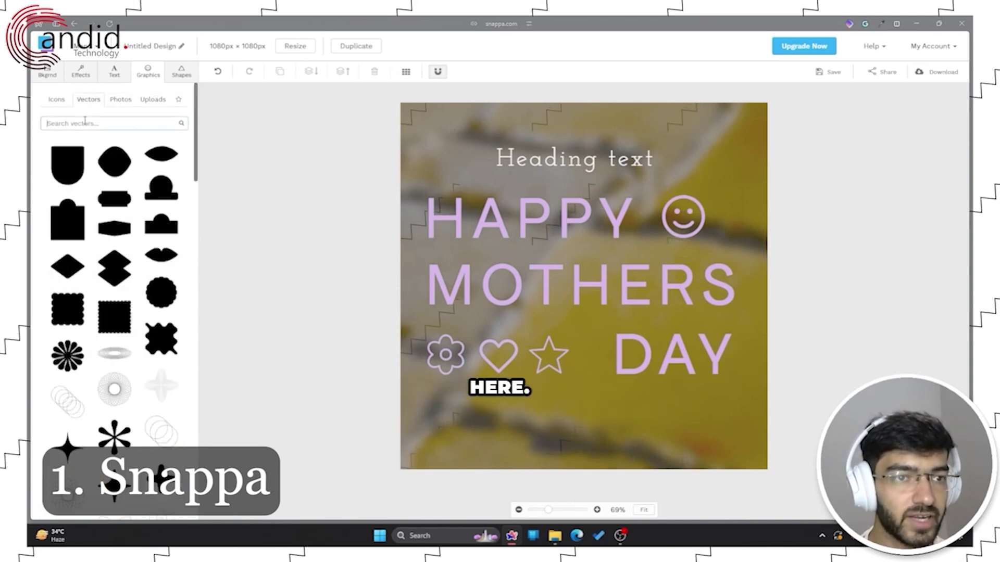
{"action": "left_click", "coordinate": [84, 120]}
{"action": "type", "text": "as"}
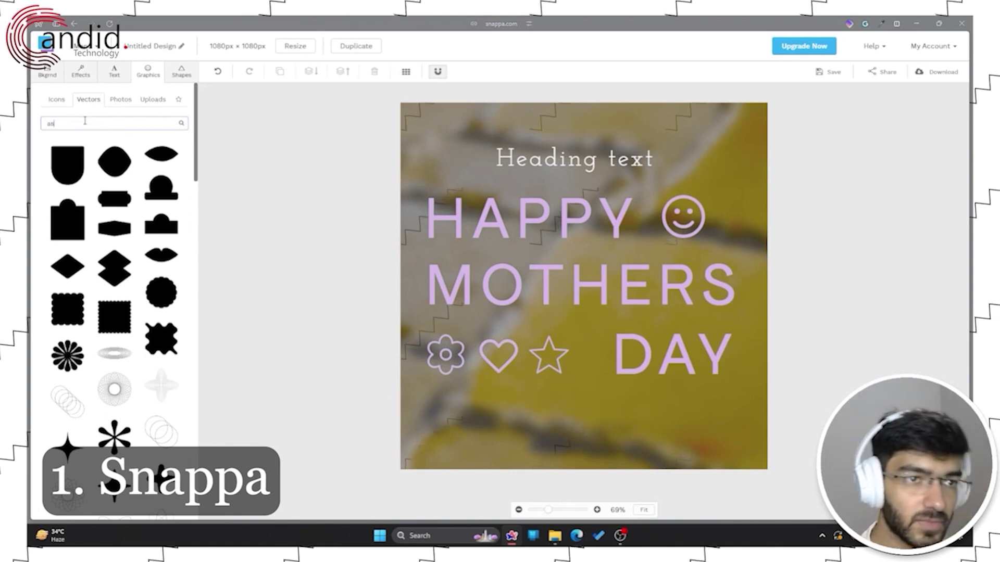
{"action": "double_click", "coordinate": [85, 120]}
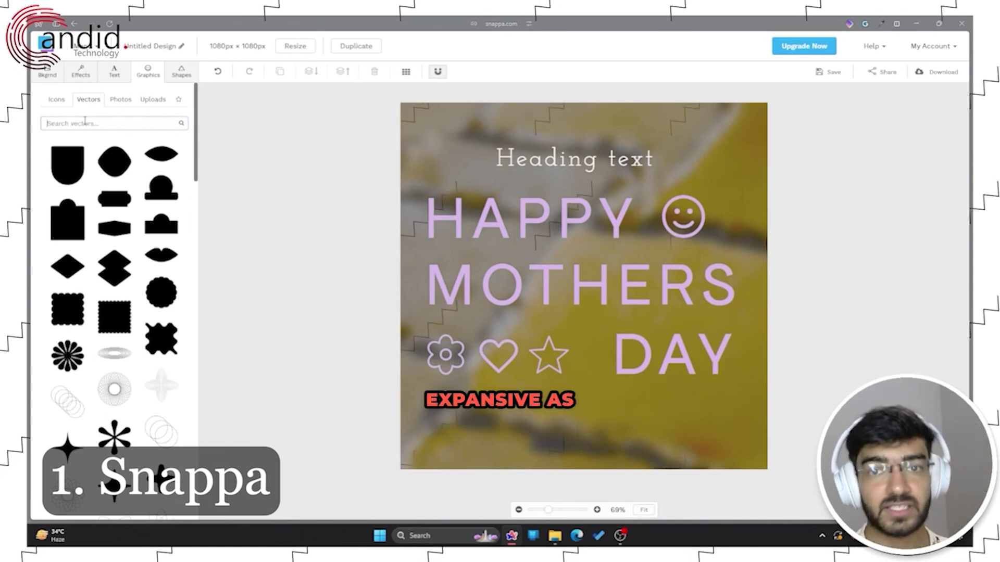
{"action": "left_click", "coordinate": [181, 71]}
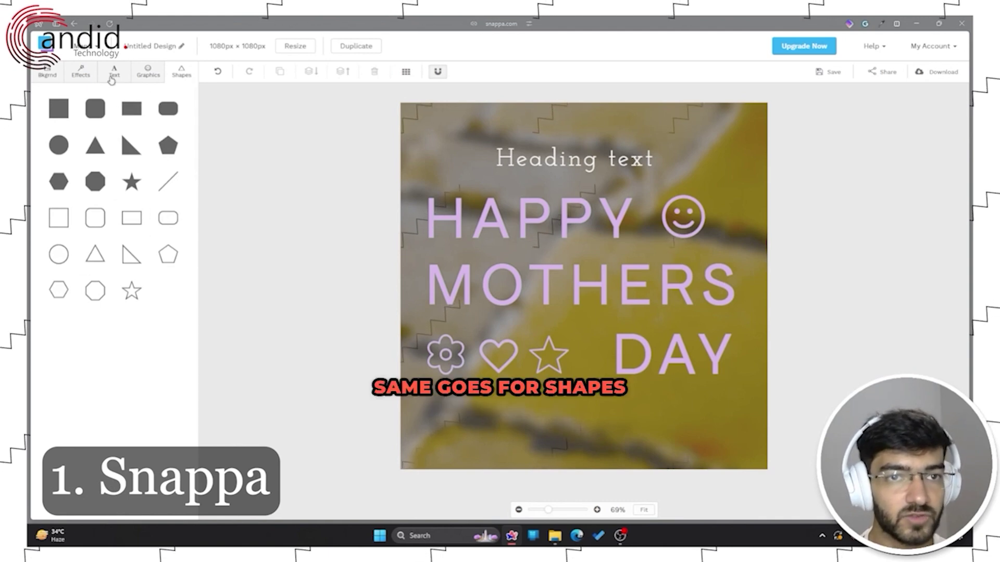
{"action": "left_click", "coordinate": [114, 72]}
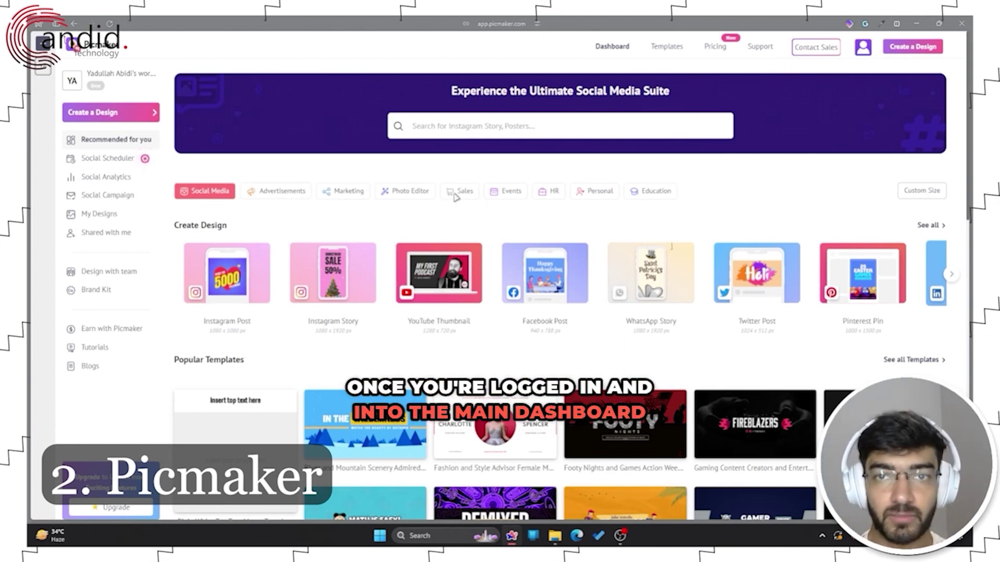
Switch to Picmaker and create a blank YouTube Thumbnail design from the dashboard.
{"action": "scroll", "coordinate": [453, 281], "scroll_direction": "down", "scroll_amount": 2}
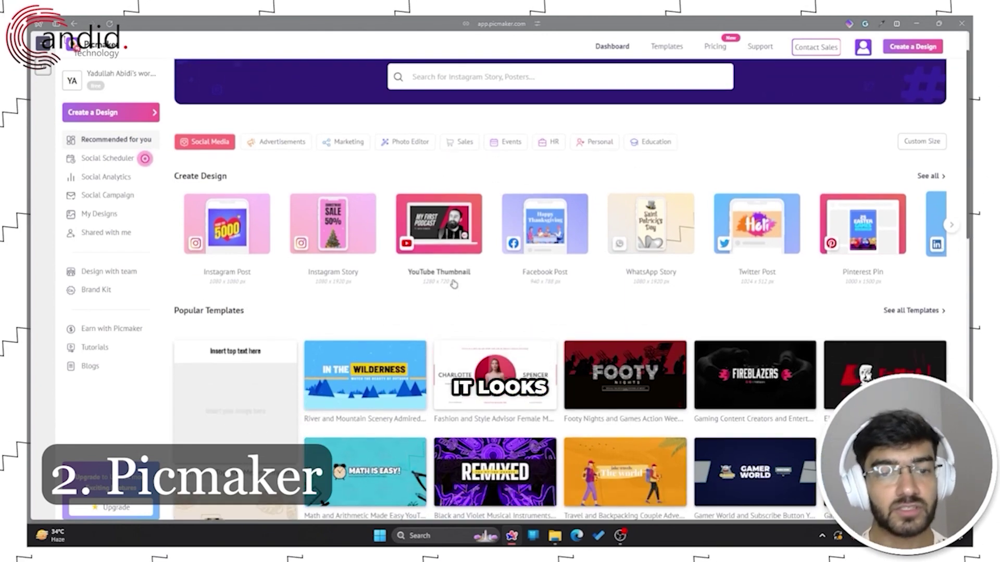
{"action": "scroll", "coordinate": [446, 261], "scroll_direction": "up", "scroll_amount": 2}
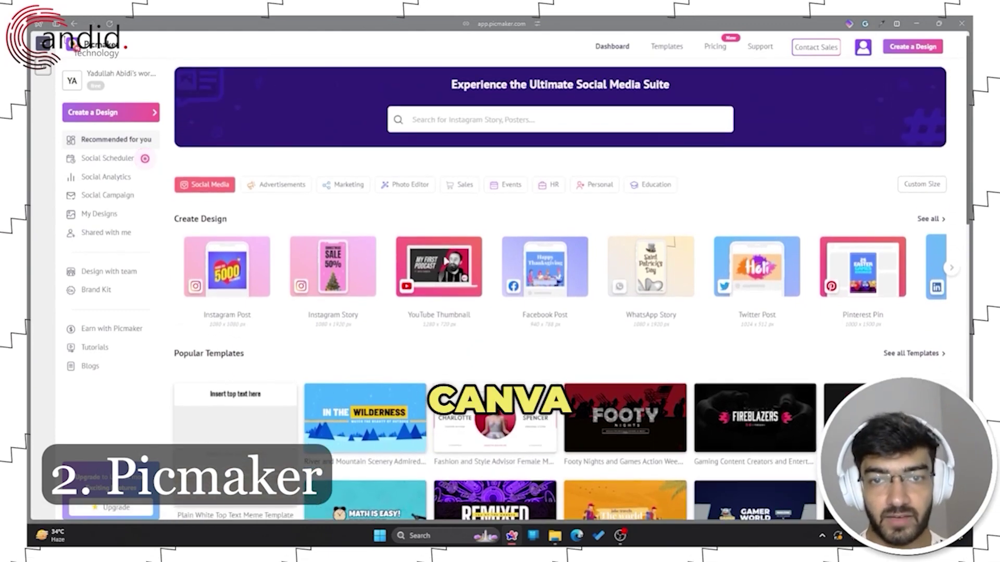
{"action": "left_click", "coordinate": [446, 282]}
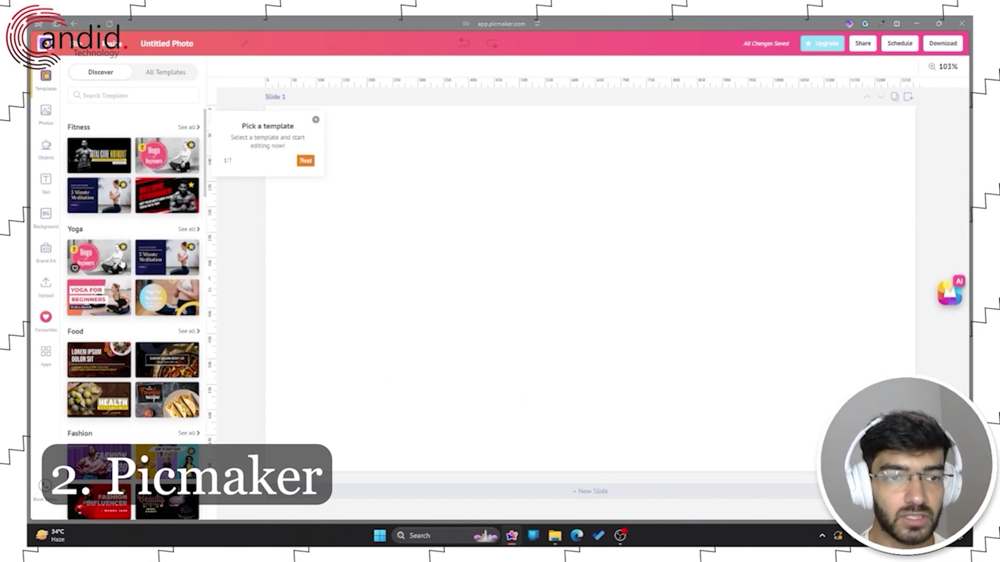
{"action": "scroll", "coordinate": [168, 274], "scroll_direction": "down", "scroll_amount": 10}
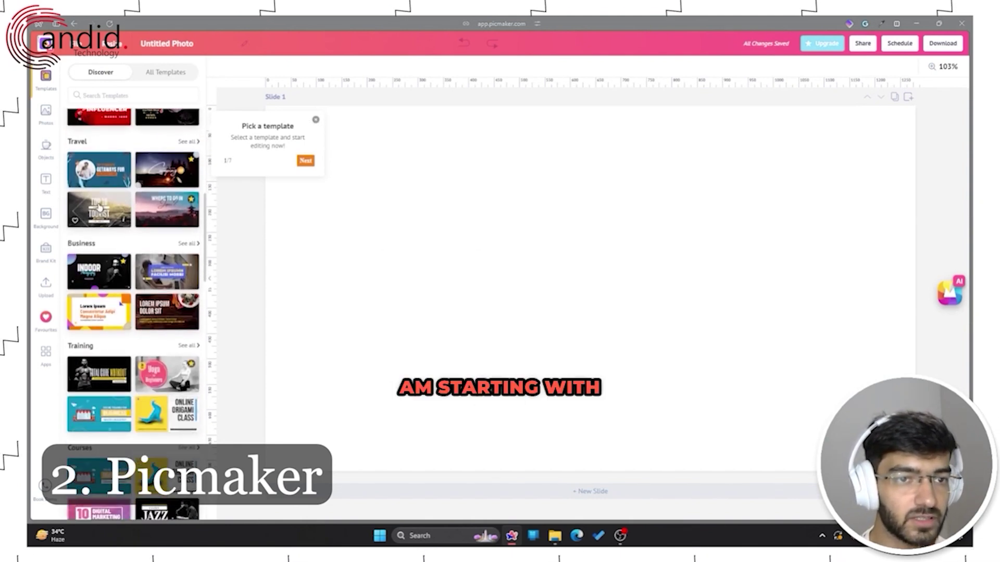
{"action": "left_click", "coordinate": [170, 175]}
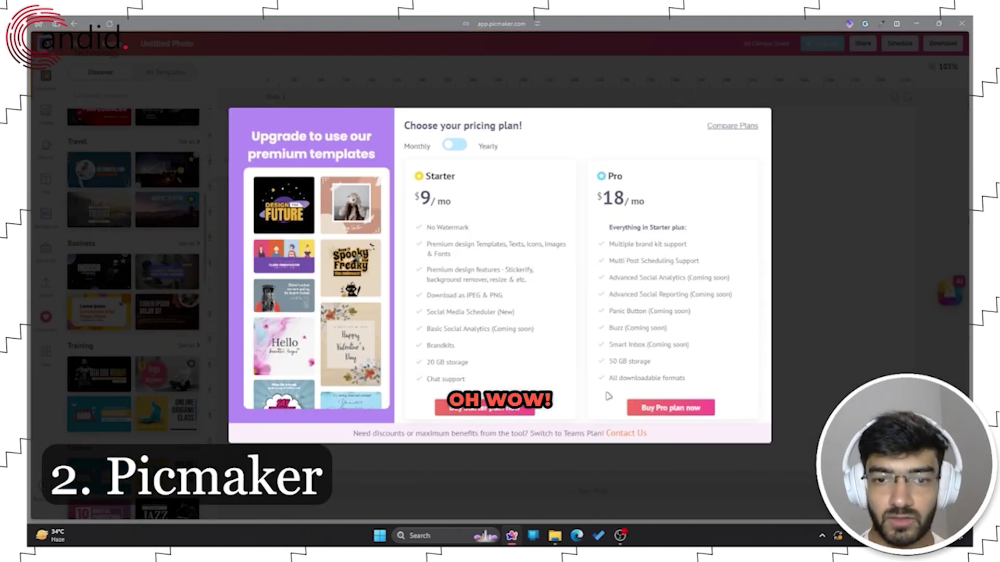
{"action": "left_click", "coordinate": [489, 87]}
Apply the "Lorem Ipsum Dolor Sit" template from the Food category to the slide and cancel the product tour.
{"action": "scroll", "coordinate": [178, 234], "scroll_direction": "up", "scroll_amount": 4}
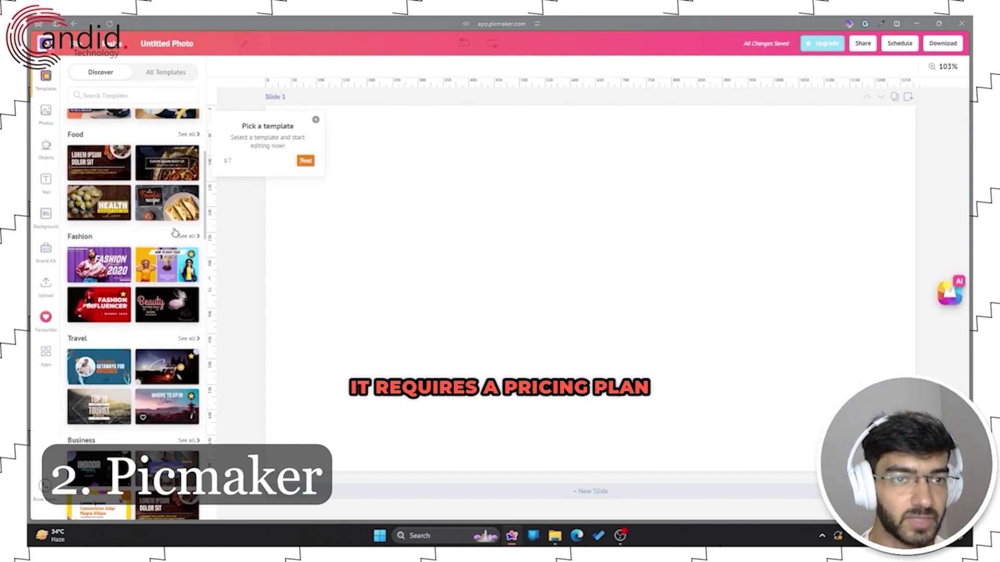
{"action": "left_click", "coordinate": [109, 156]}
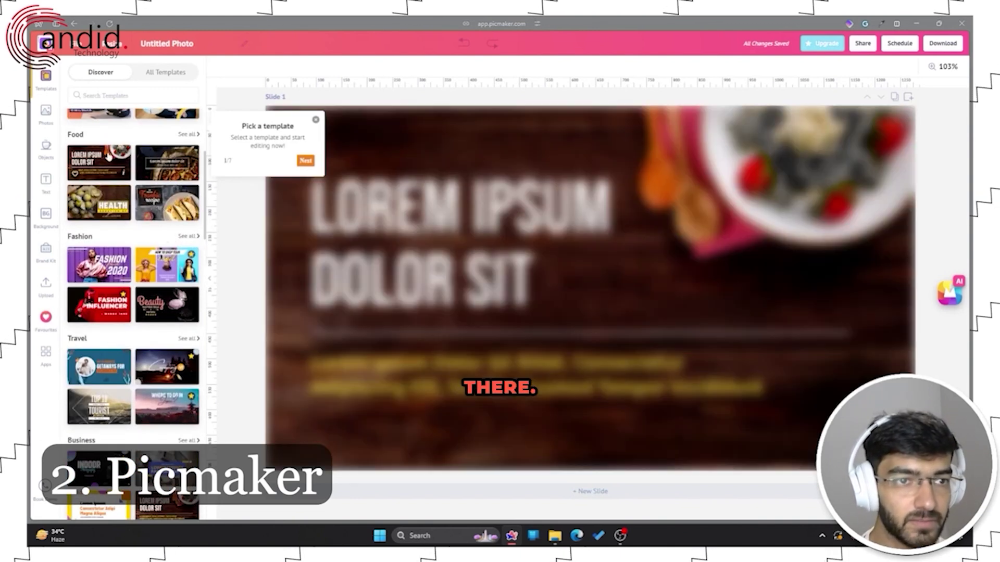
{"action": "left_click", "coordinate": [316, 120]}
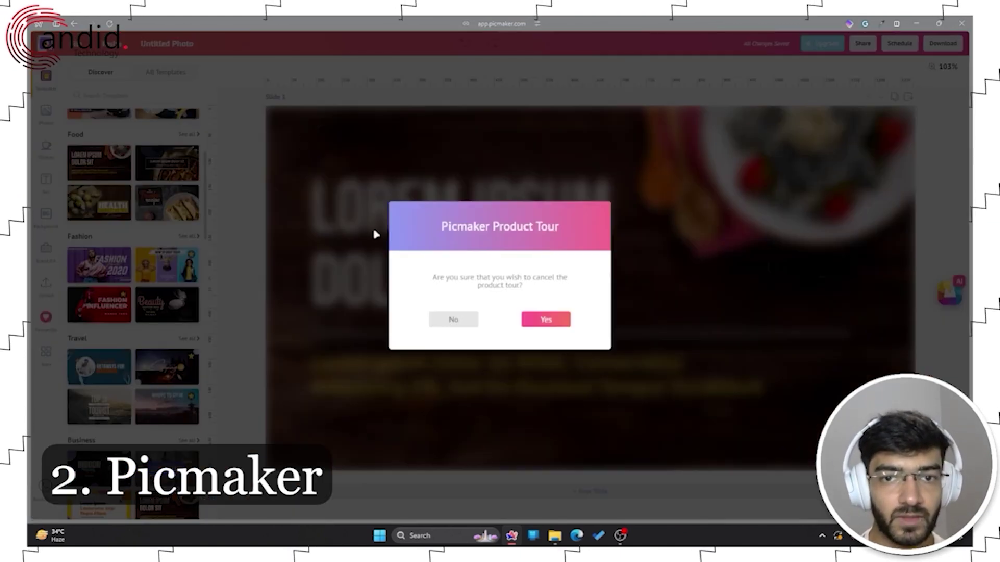
{"action": "left_click", "coordinate": [451, 320]}
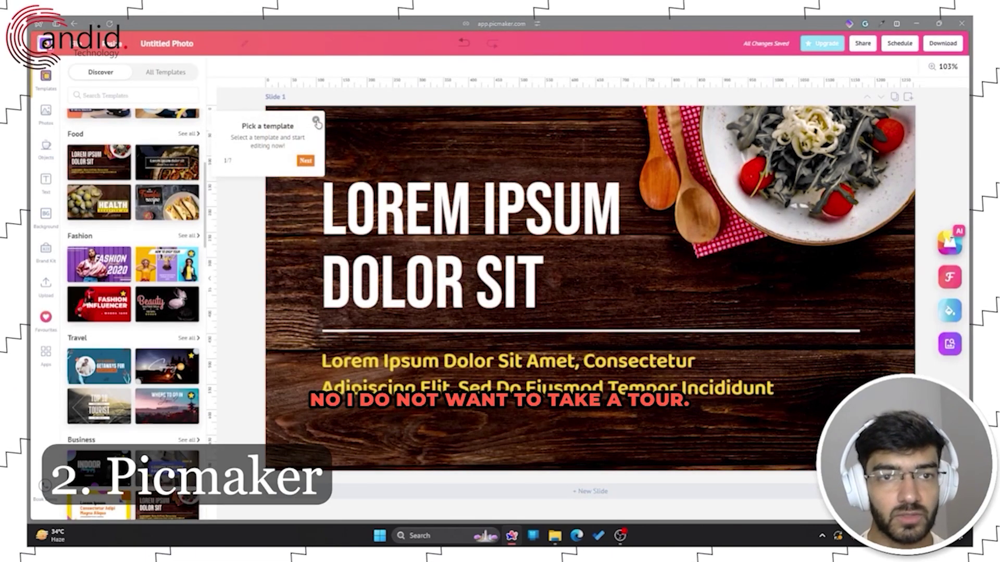
{"action": "left_click", "coordinate": [316, 121]}
{"action": "left_click", "coordinate": [546, 319]}
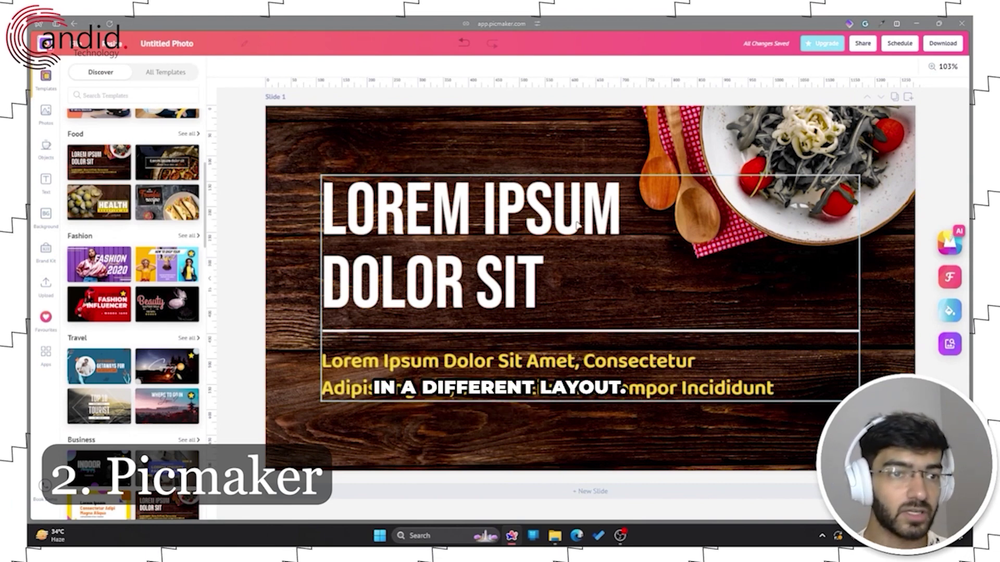
{"action": "left_click", "coordinate": [51, 258]}
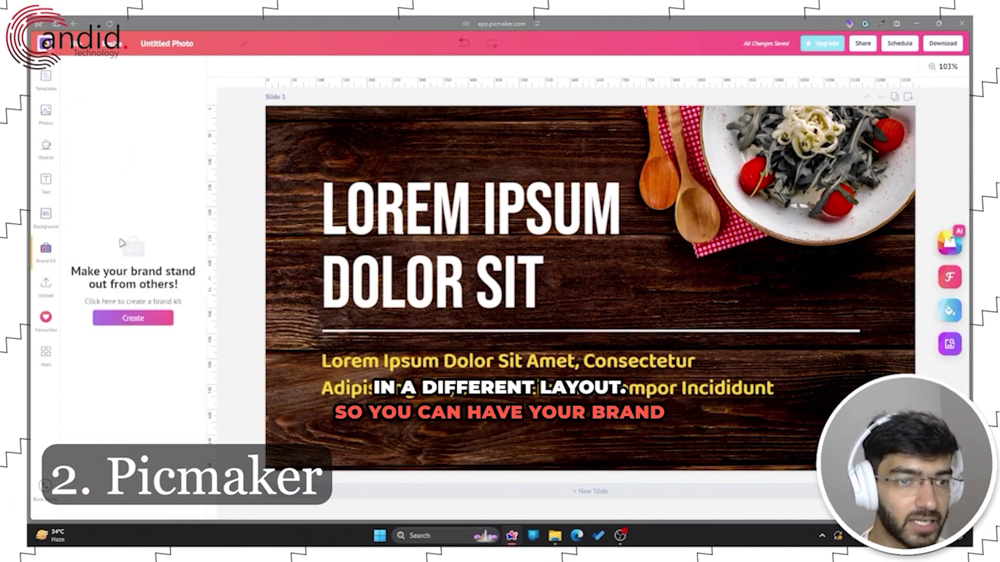
{"action": "left_click", "coordinate": [46, 286]}
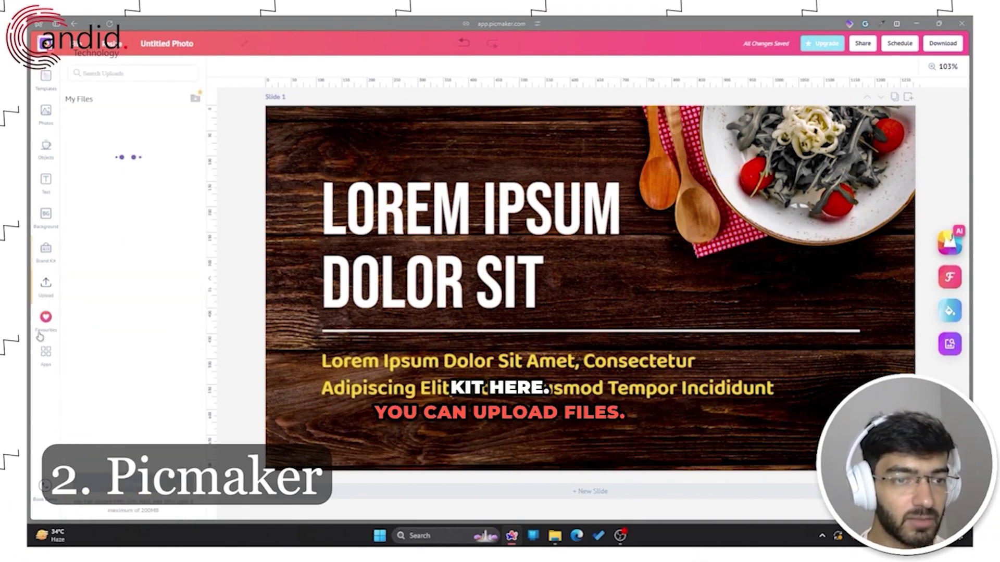
Add the HURRY UP text prebuilt to the slide and place it over the right end of the heading.
{"action": "left_click", "coordinate": [46, 182]}
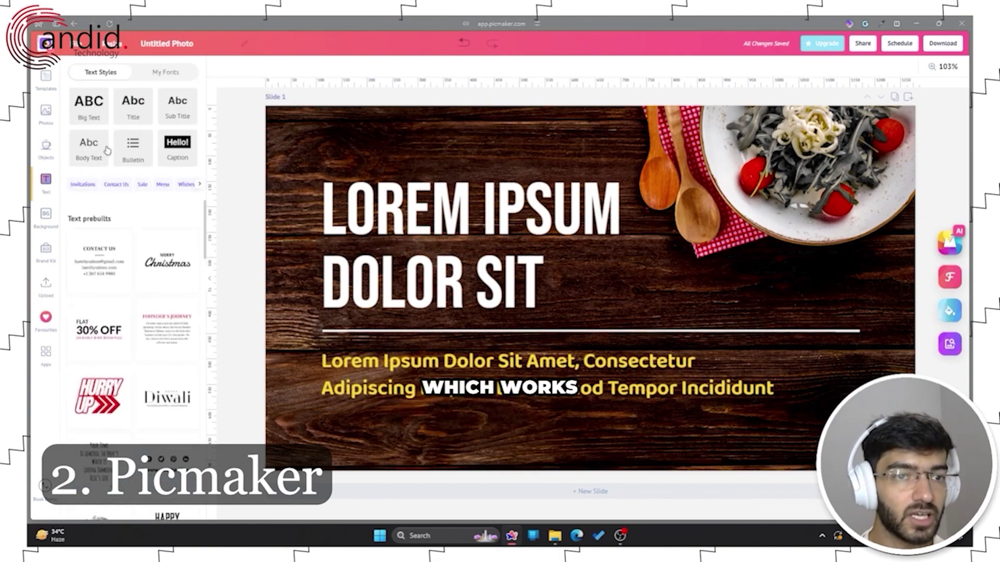
{"action": "scroll", "coordinate": [153, 276], "scroll_direction": "down", "scroll_amount": 3}
{"action": "left_click", "coordinate": [105, 250]}
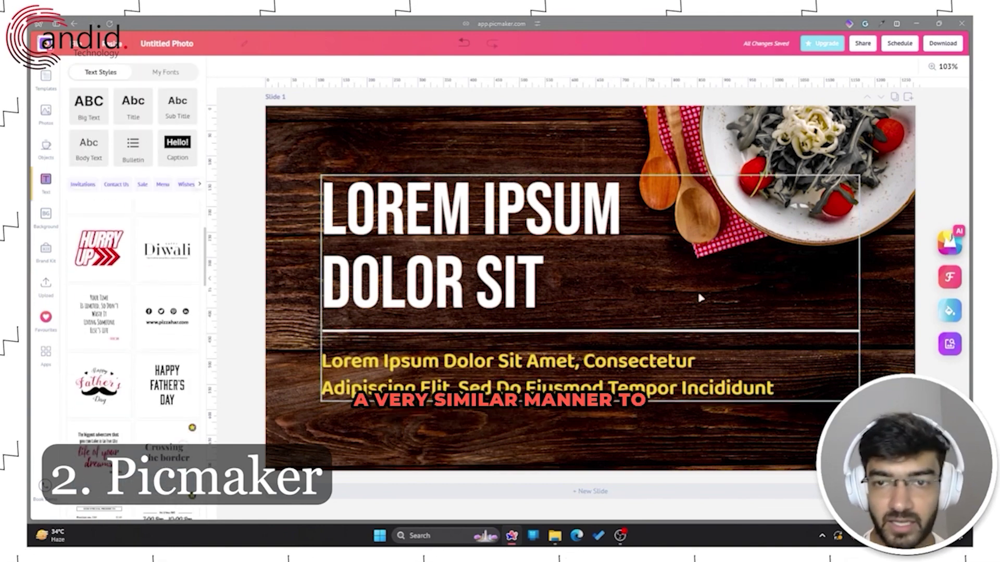
{"action": "left_click_drag", "start_coordinate": [631, 284], "coordinate": [737, 246]}
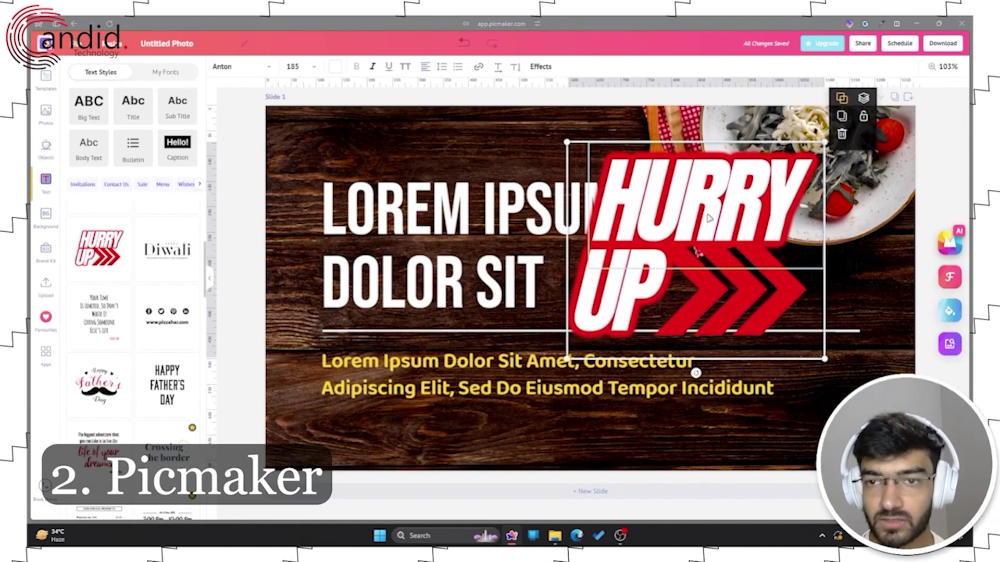
Replace the word HURRY in the prebuilt text with "yes" and shift the graphic slightly to the left.
{"action": "left_click_drag", "start_coordinate": [707, 212], "coordinate": [670, 216]}
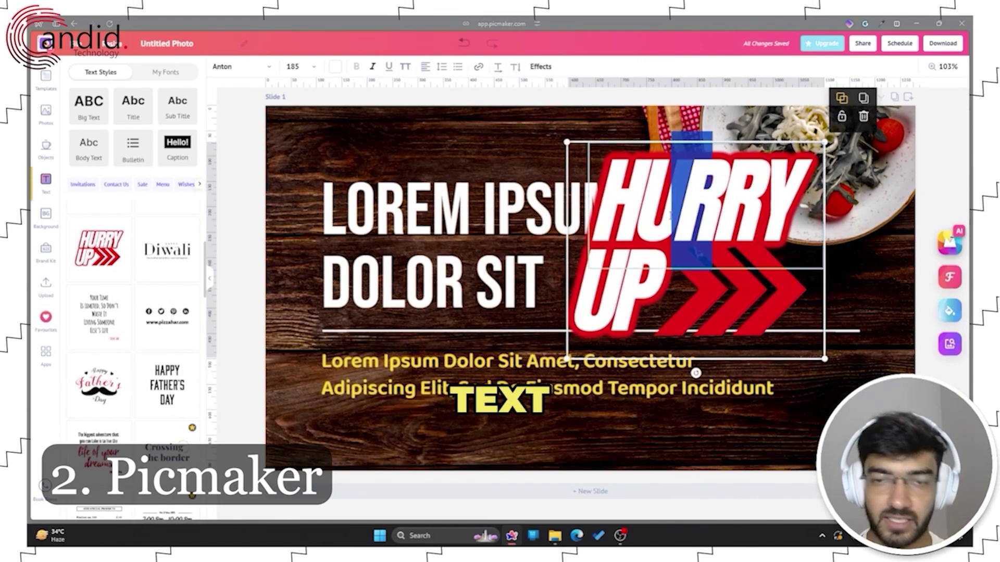
{"action": "key", "text": "BackSpace"}
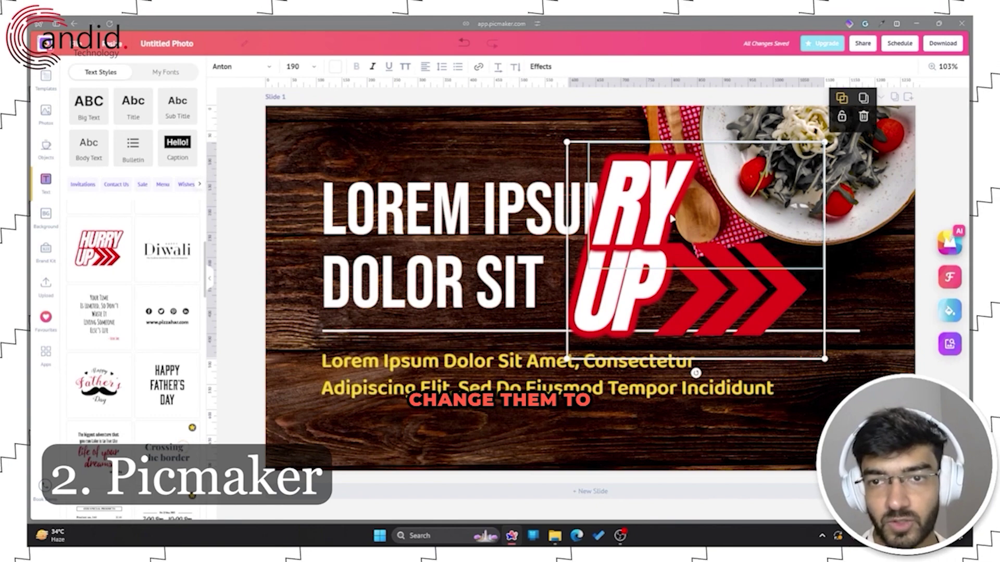
{"action": "key", "text": "ctrl+a"}
{"action": "type", "text": "yes"}
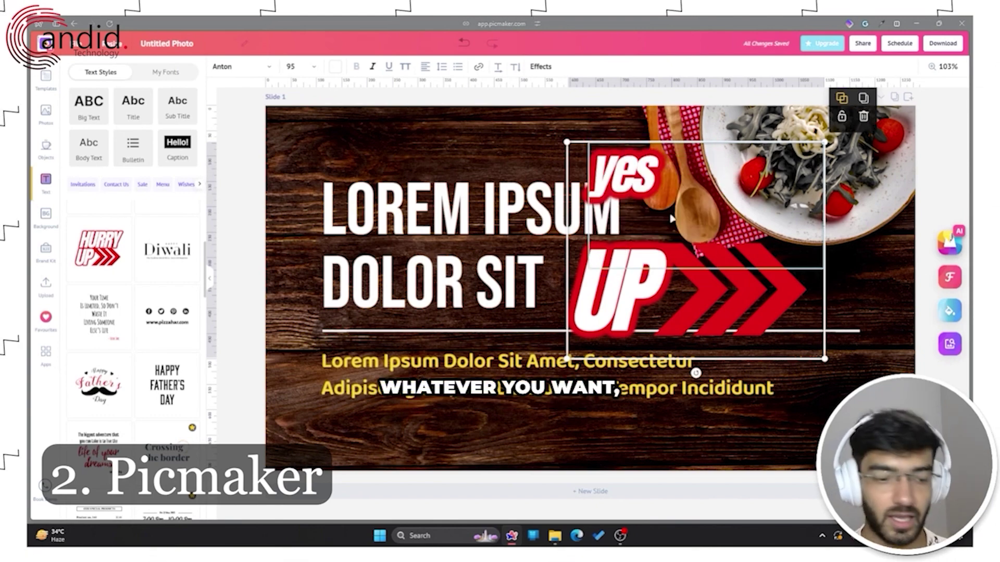
{"action": "left_click", "coordinate": [664, 221]}
{"action": "left_click", "coordinate": [655, 224]}
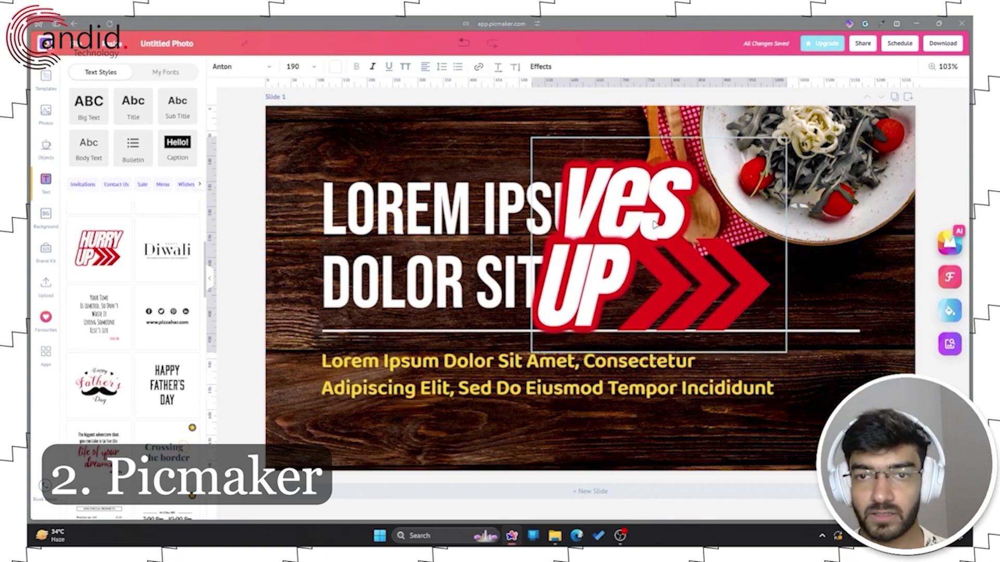
Delete the template's heading, yellow body text and divider line, and move the "yes UP" graphic to the left half of the slide.
{"action": "left_click", "coordinate": [396, 266]}
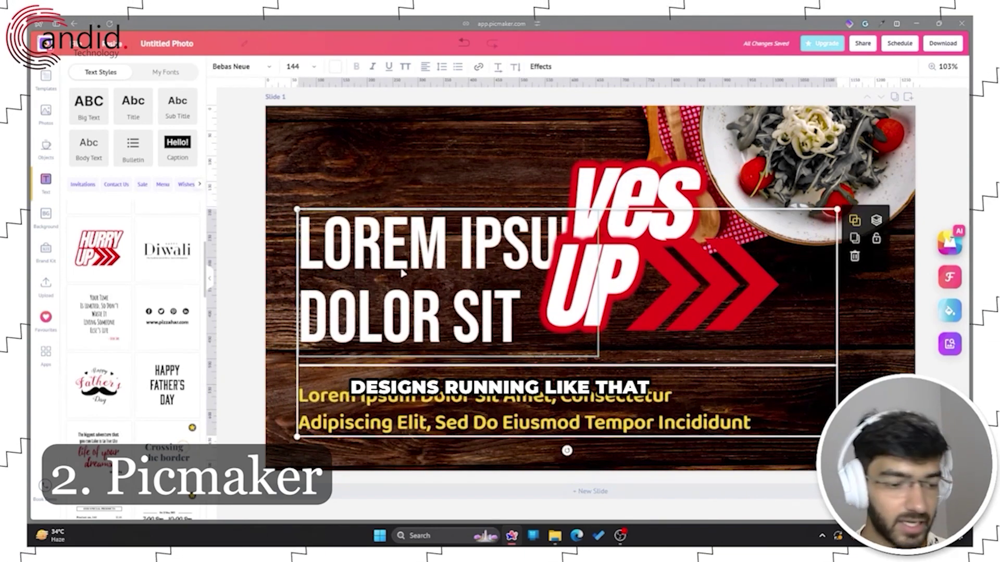
{"action": "key", "text": "Delete"}
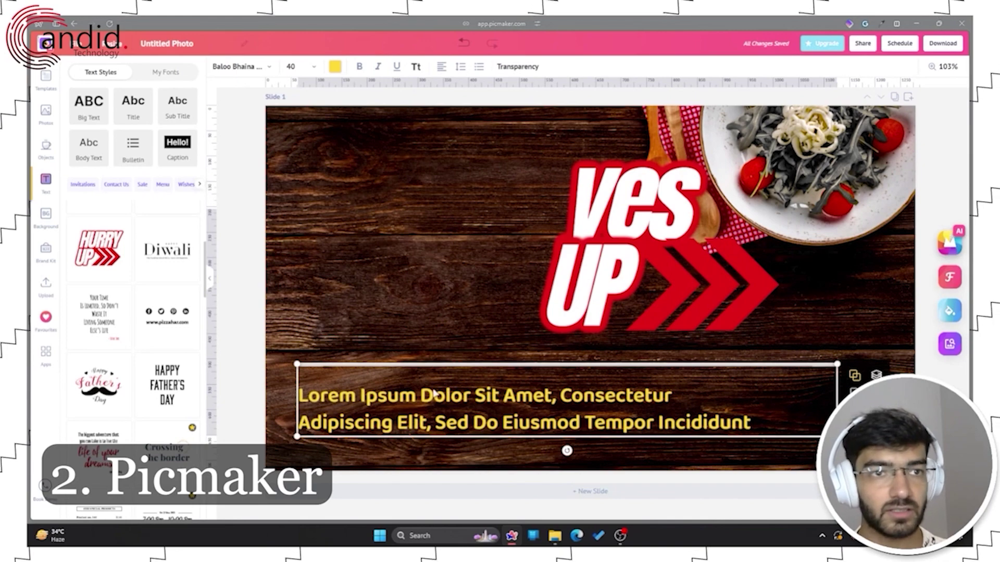
{"action": "key", "text": "Delete"}
{"action": "key", "text": "Delete"}
{"action": "left_click", "coordinate": [632, 270]}
{"action": "left_click_drag", "start_coordinate": [632, 271], "coordinate": [423, 267]}
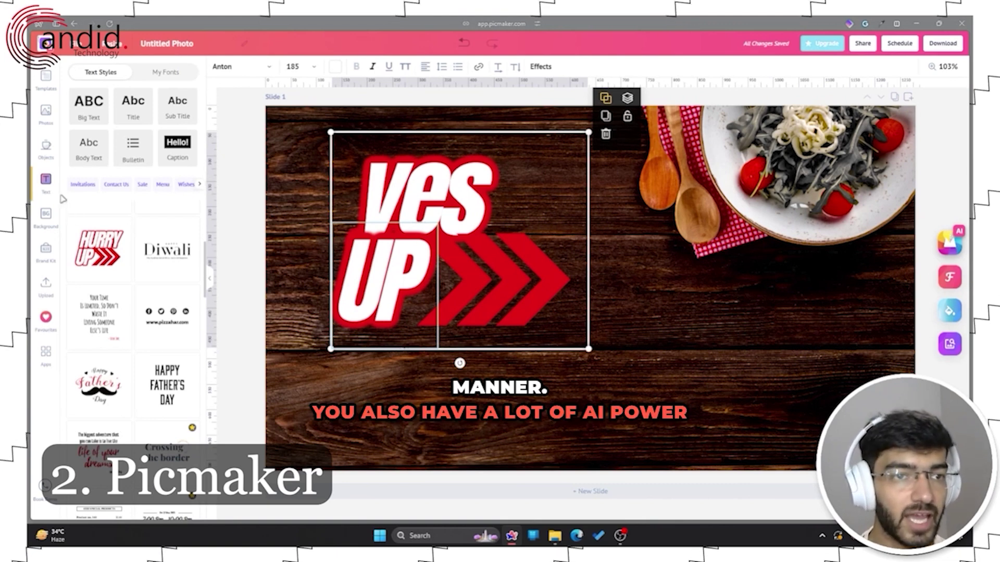
Examine the available objects, including shapes, frames, grids, emojis and stickers, as well as the icons and icon packs.
{"action": "left_click", "coordinate": [49, 152]}
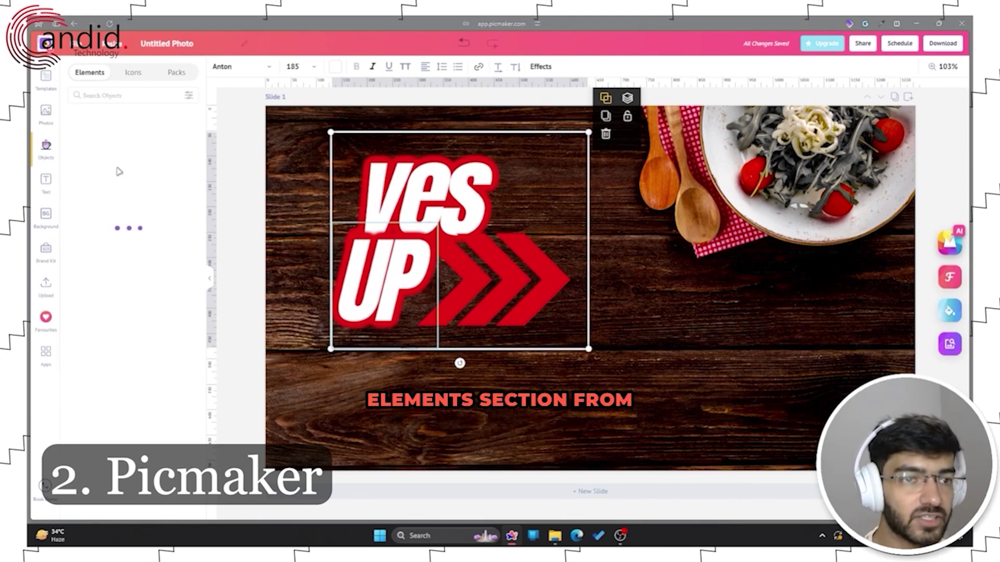
{"action": "scroll", "coordinate": [117, 158], "scroll_direction": "down", "scroll_amount": 15}
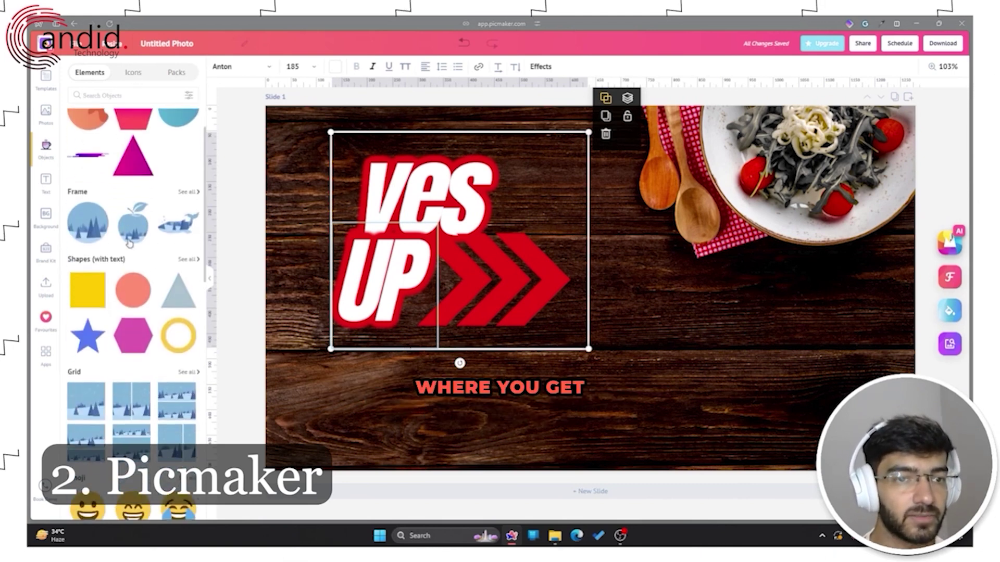
{"action": "scroll", "coordinate": [129, 249], "scroll_direction": "up", "scroll_amount": 10}
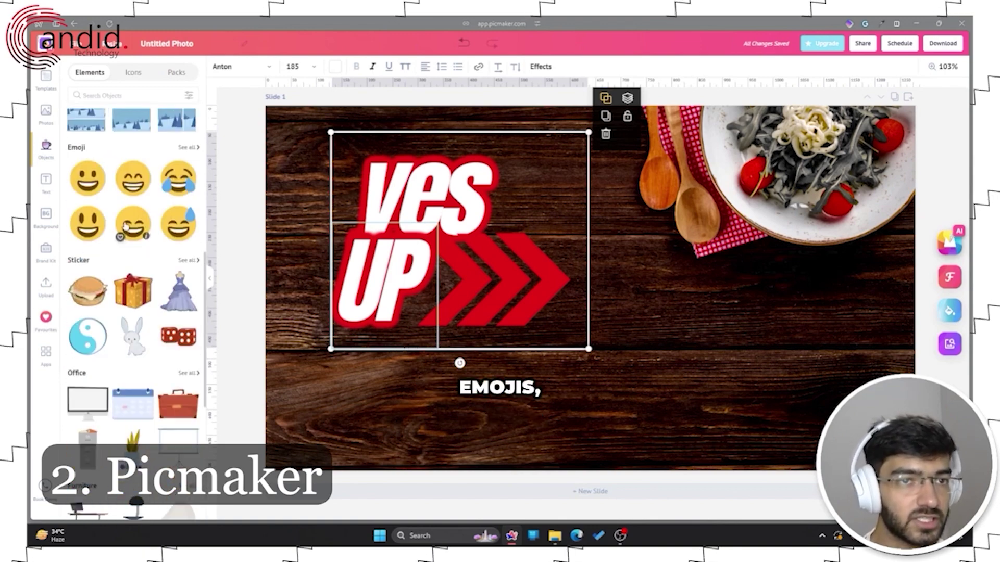
{"action": "left_click", "coordinate": [149, 73]}
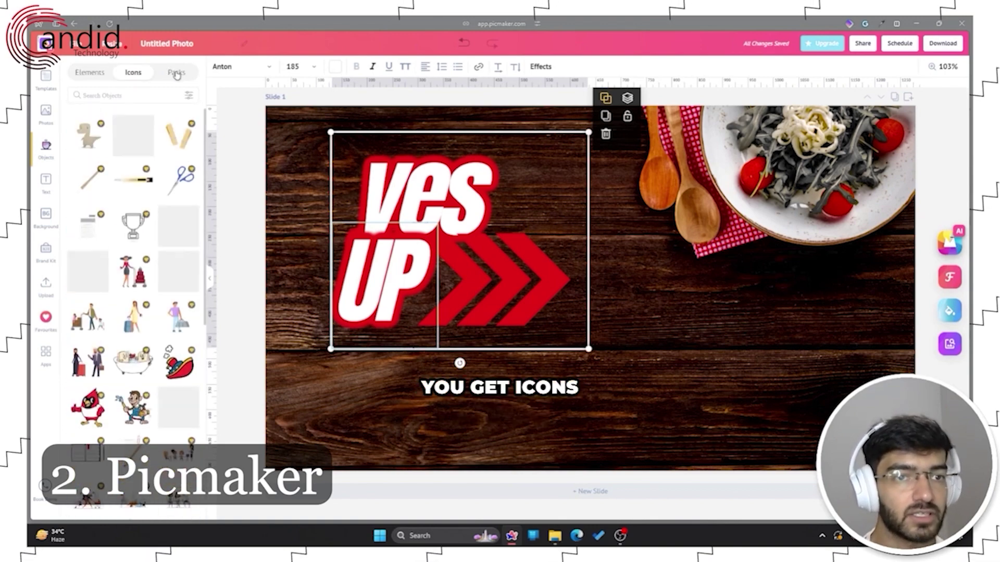
{"action": "scroll", "coordinate": [158, 259], "scroll_direction": "down", "scroll_amount": 5}
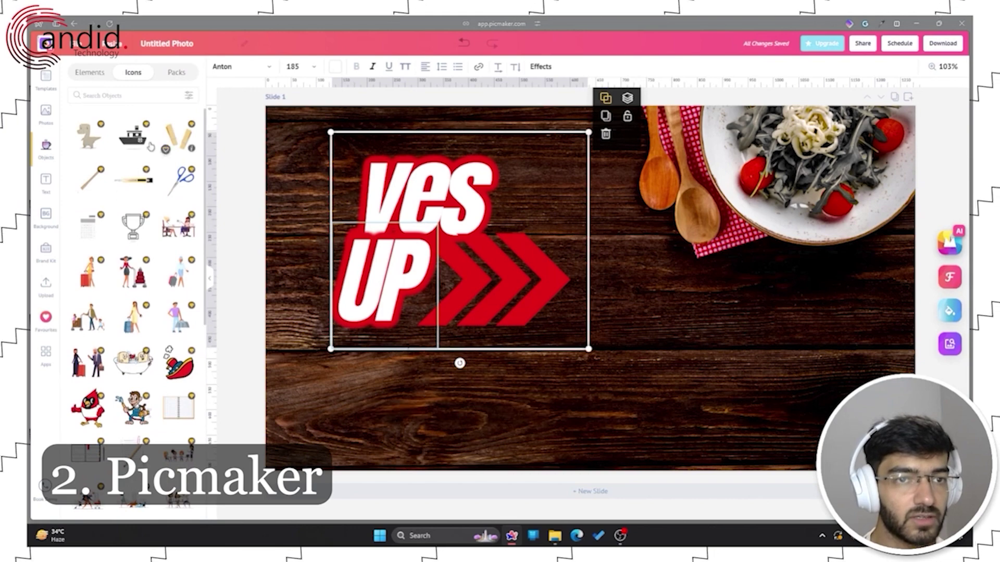
{"action": "left_click", "coordinate": [168, 73]}
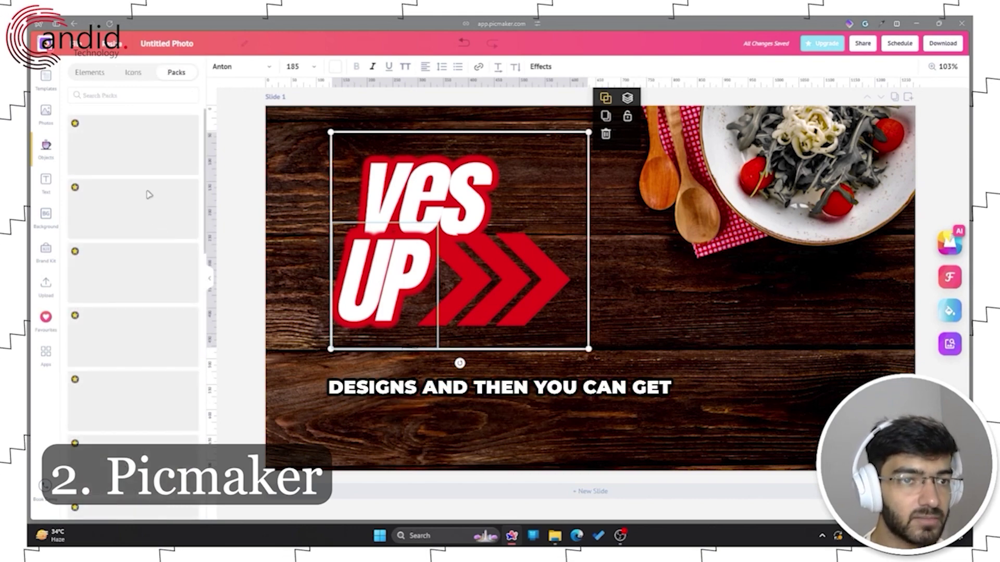
{"action": "scroll", "coordinate": [154, 355], "scroll_direction": "down", "scroll_amount": 2}
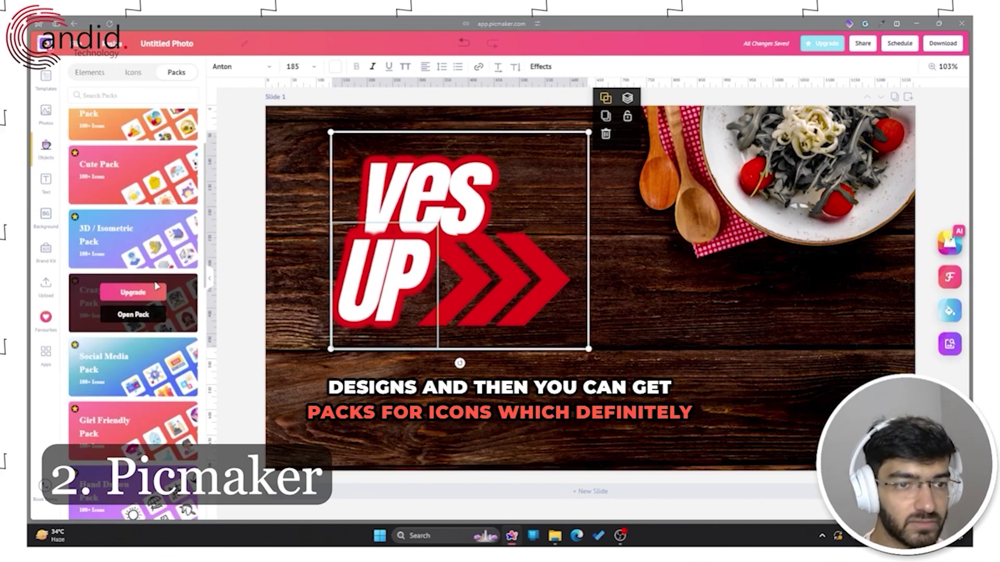
{"action": "scroll", "coordinate": [180, 314], "scroll_direction": "down", "scroll_amount": 3}
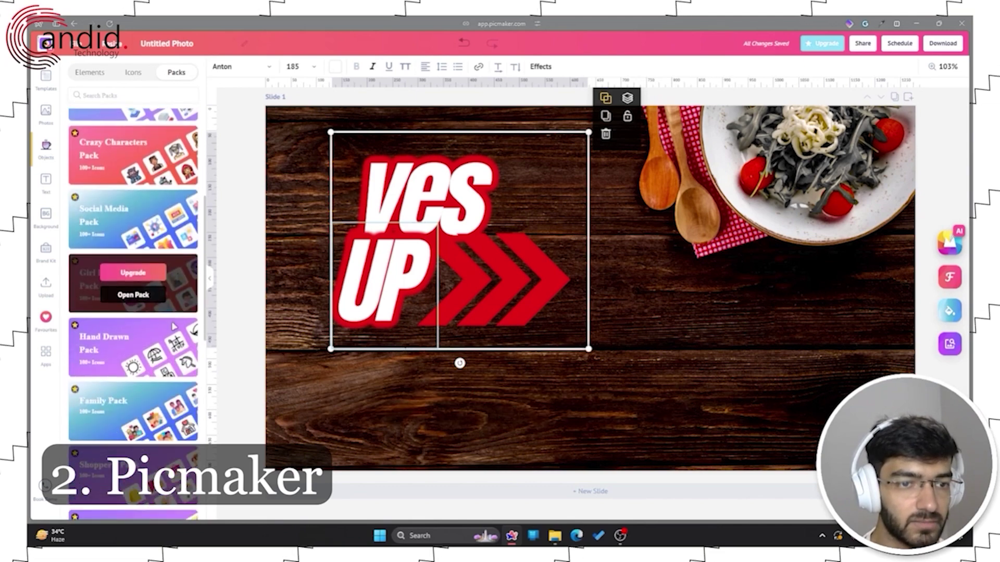
{"action": "scroll", "coordinate": [172, 325], "scroll_direction": "up", "scroll_amount": 5}
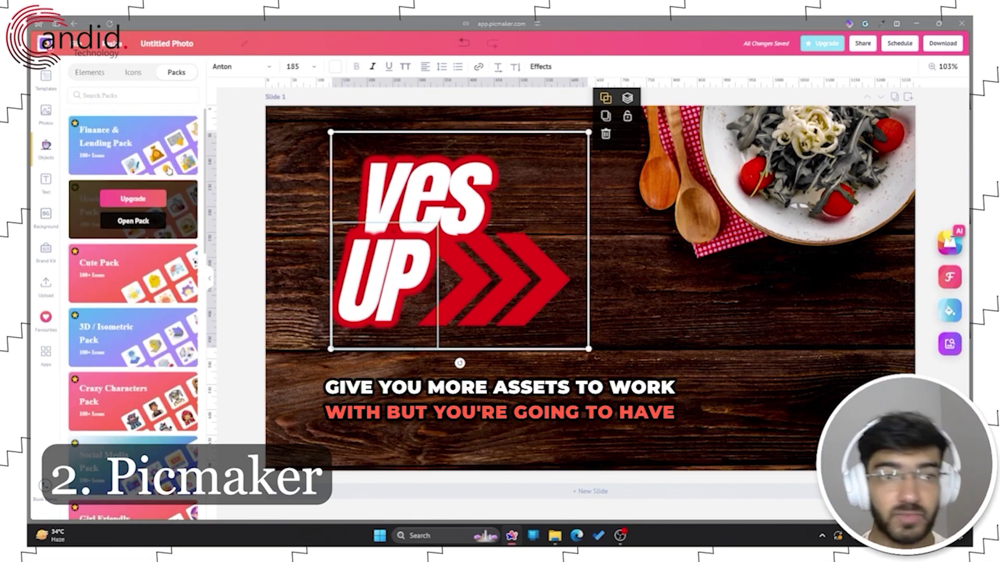
Check the text effects for the "yes UP" graphic and reposition it within the left half of the slide.
{"action": "left_click_drag", "start_coordinate": [445, 221], "coordinate": [489, 262]}
{"action": "left_click", "coordinate": [540, 67]}
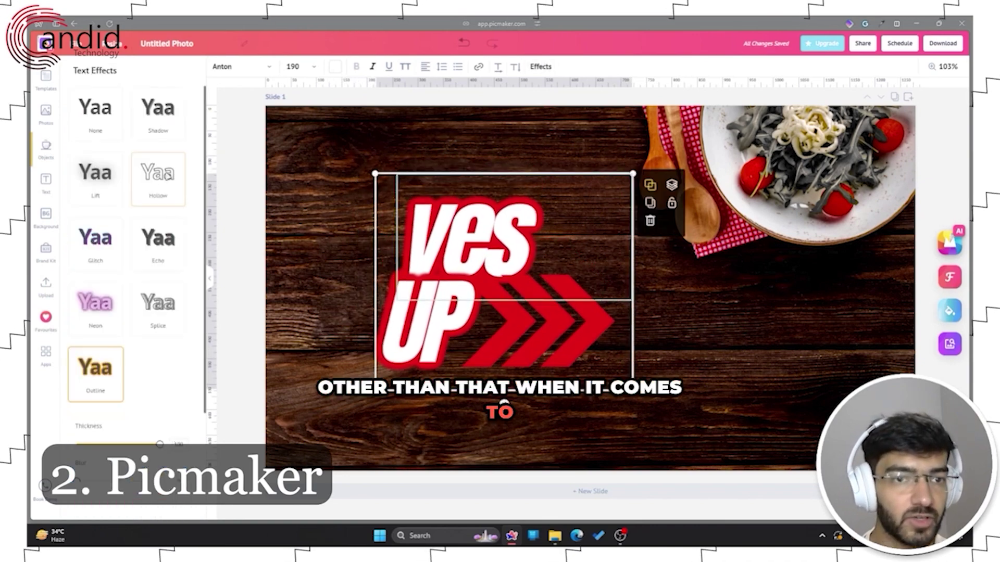
{"action": "left_click", "coordinate": [540, 66]}
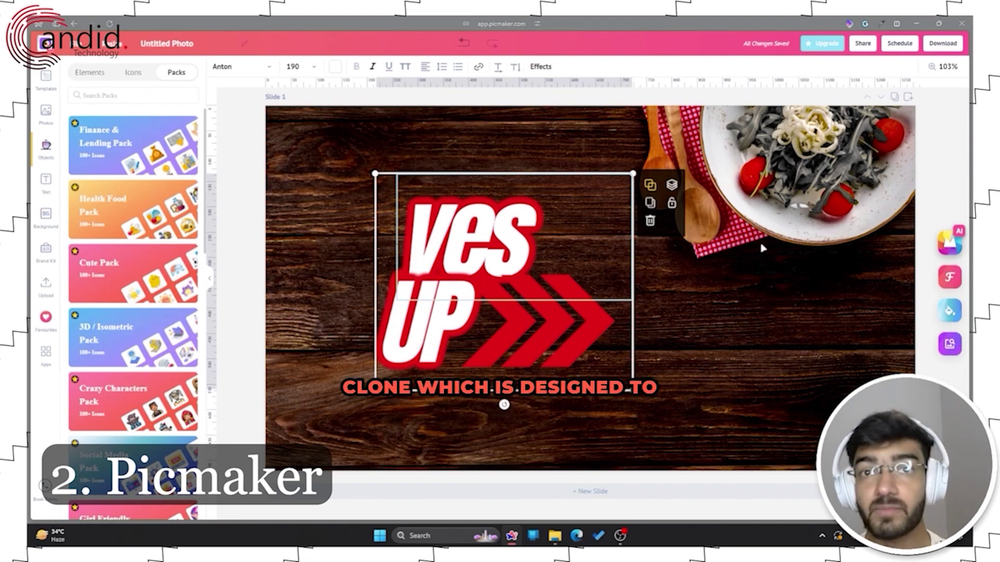
{"action": "left_click_drag", "start_coordinate": [532, 250], "coordinate": [497, 223]}
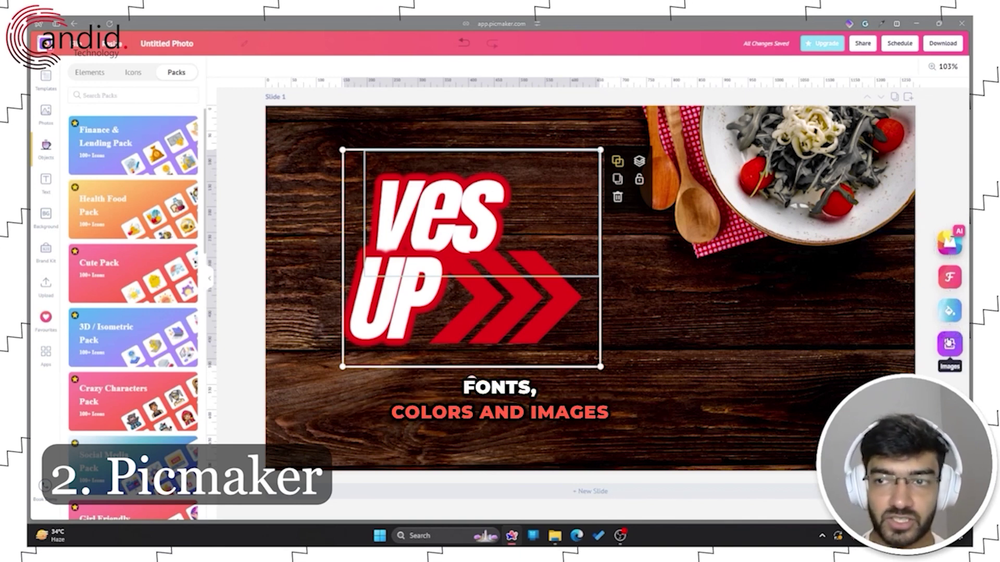
{"action": "left_click", "coordinate": [44, 364]}
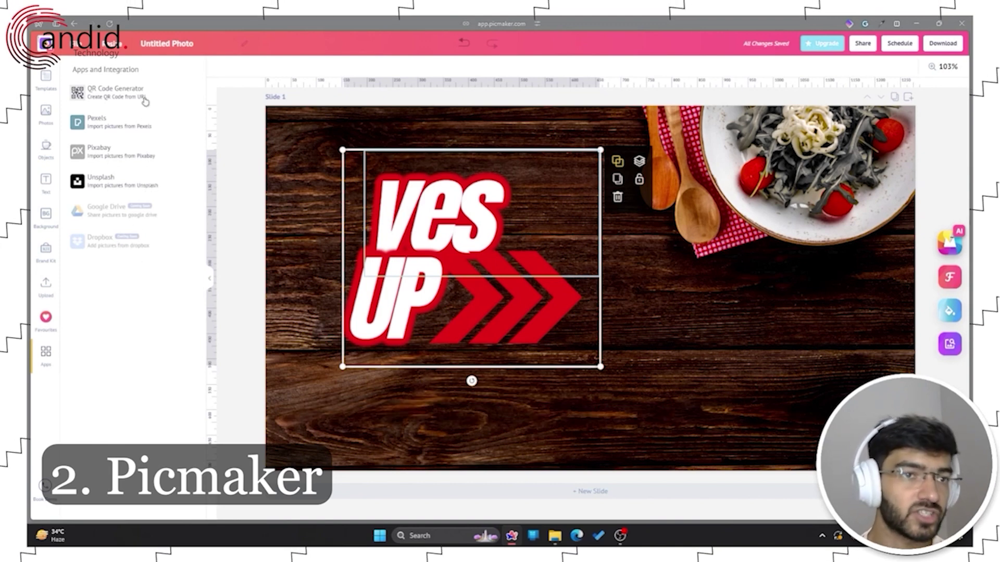
{"action": "left_click", "coordinate": [46, 214]}
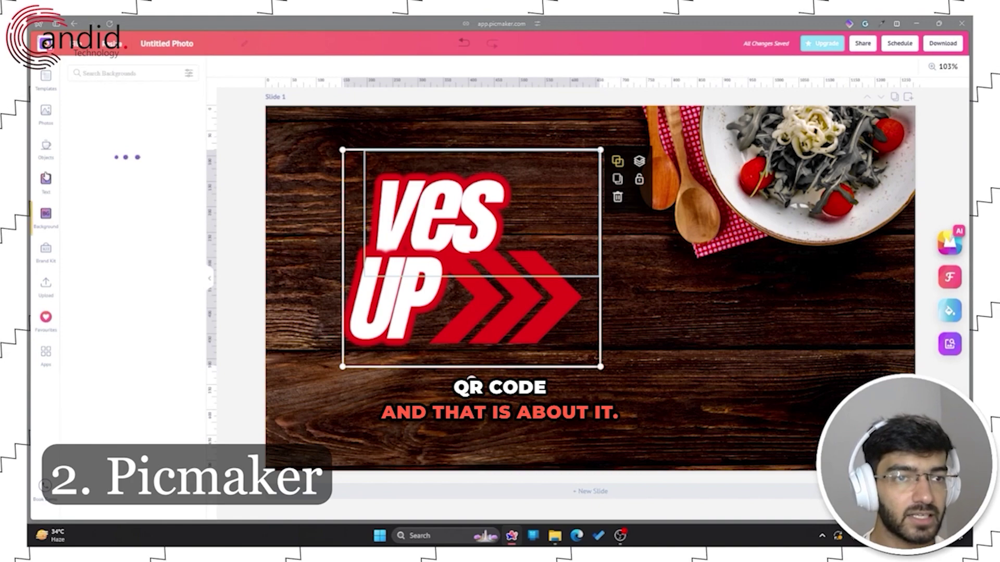
{"action": "left_click", "coordinate": [46, 144]}
Switch to Pixlr and open its AI Photo Editor.
{"action": "left_click", "coordinate": [248, 166]}
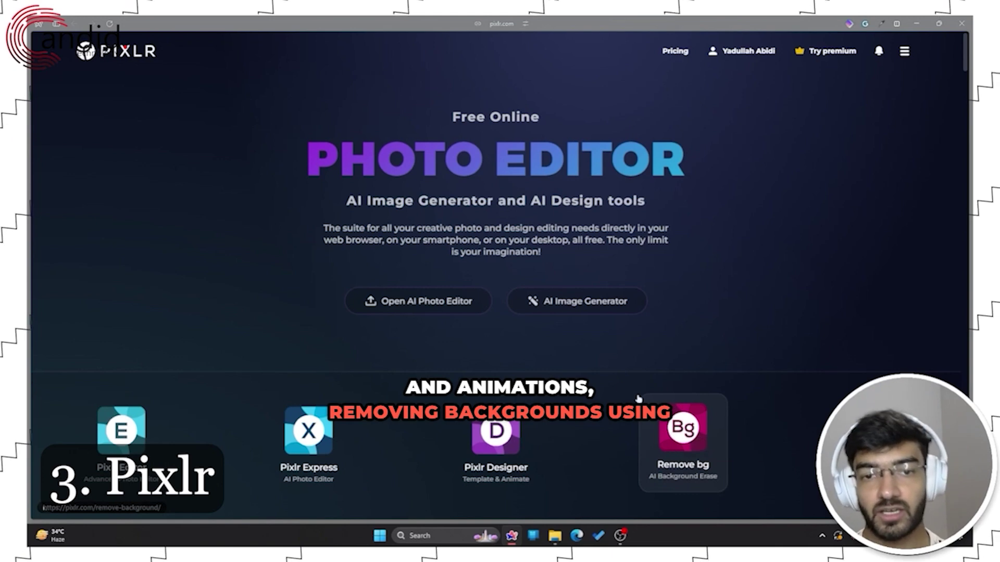
{"action": "left_click", "coordinate": [465, 306]}
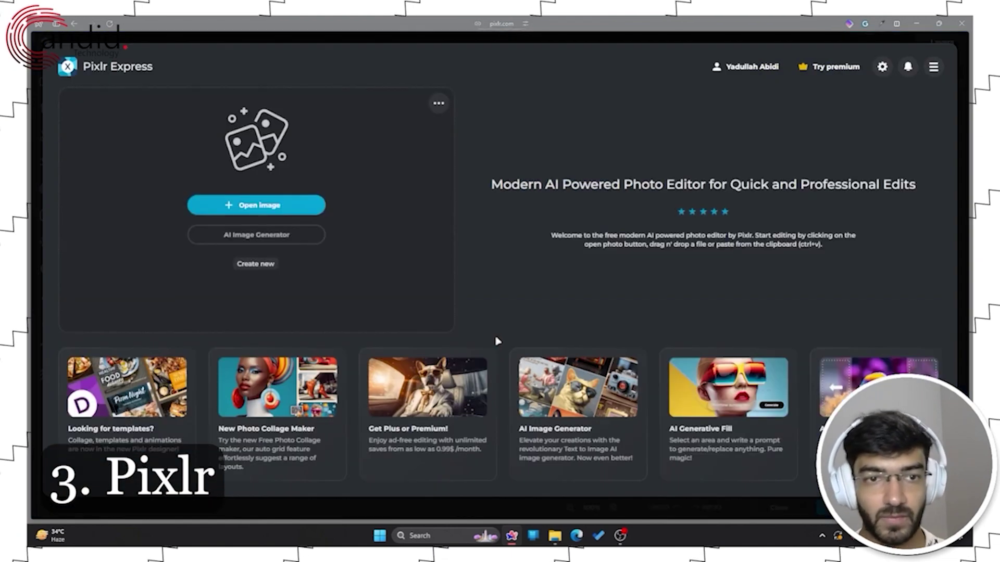
Open the recent red sports car image and examine the arrange, crop, cutout, adjustment and filter tools.
{"action": "left_click", "coordinate": [240, 299]}
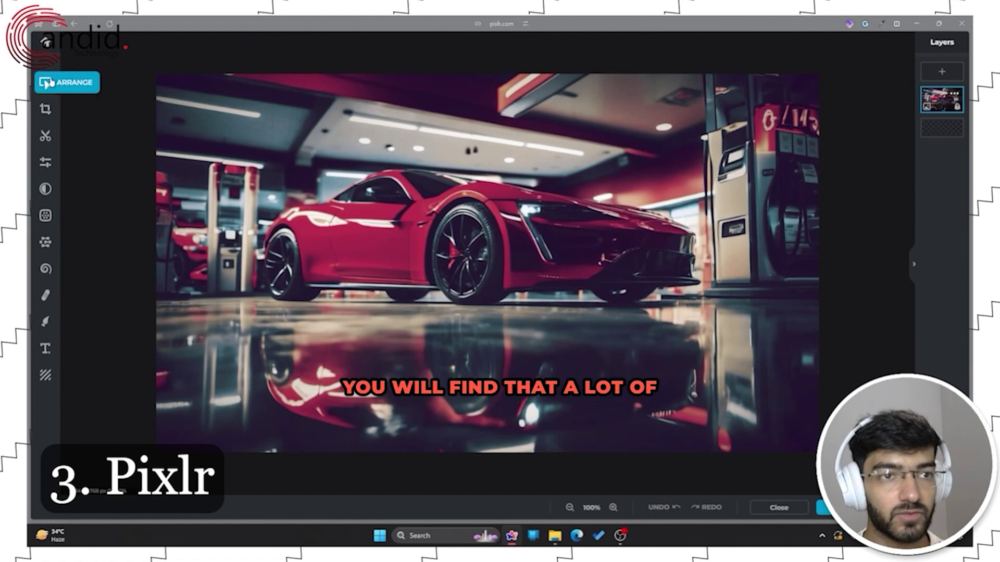
{"action": "left_click", "coordinate": [47, 83]}
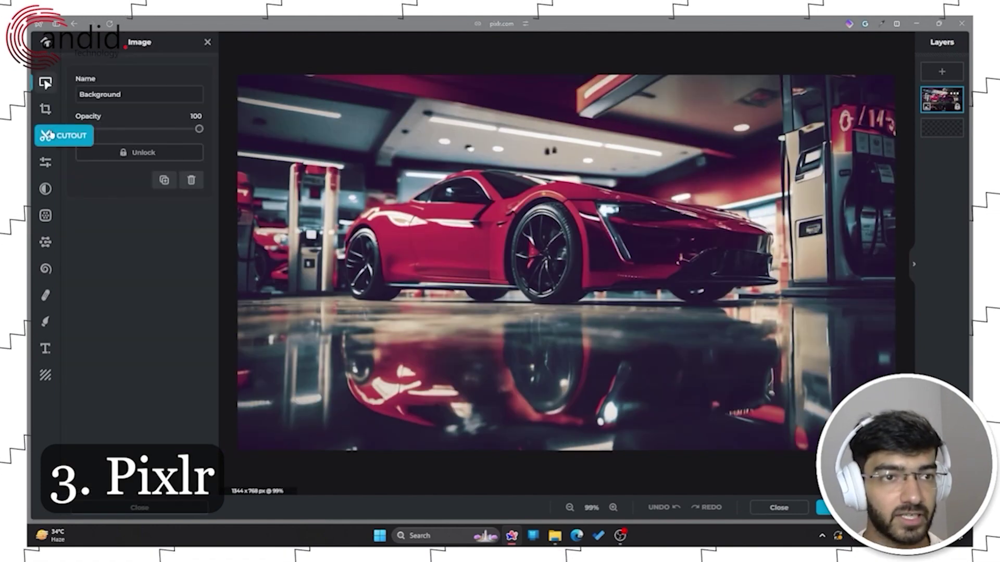
{"action": "left_click", "coordinate": [47, 110]}
{"action": "left_click", "coordinate": [45, 136]}
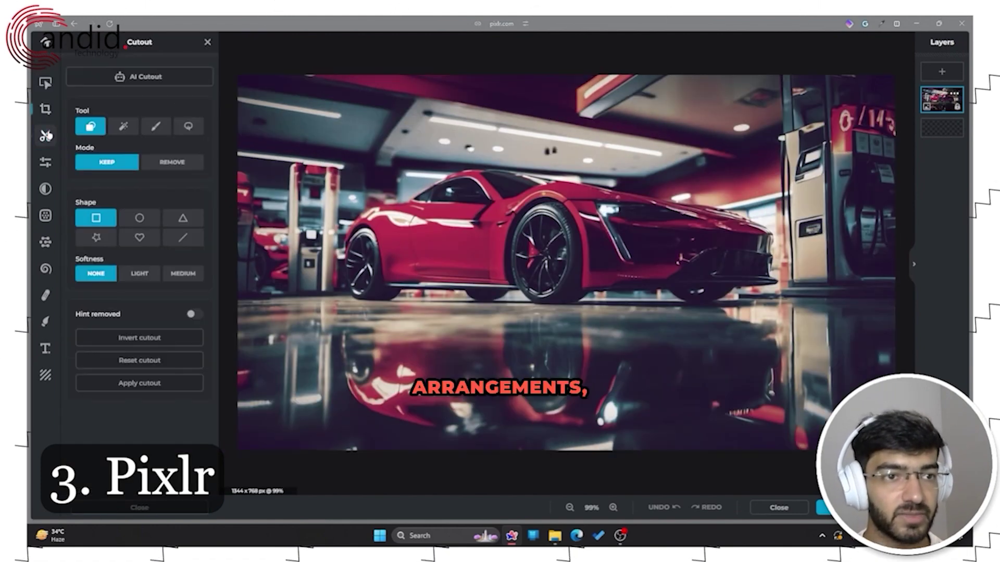
{"action": "left_click", "coordinate": [45, 162]}
{"action": "left_click", "coordinate": [46, 215]}
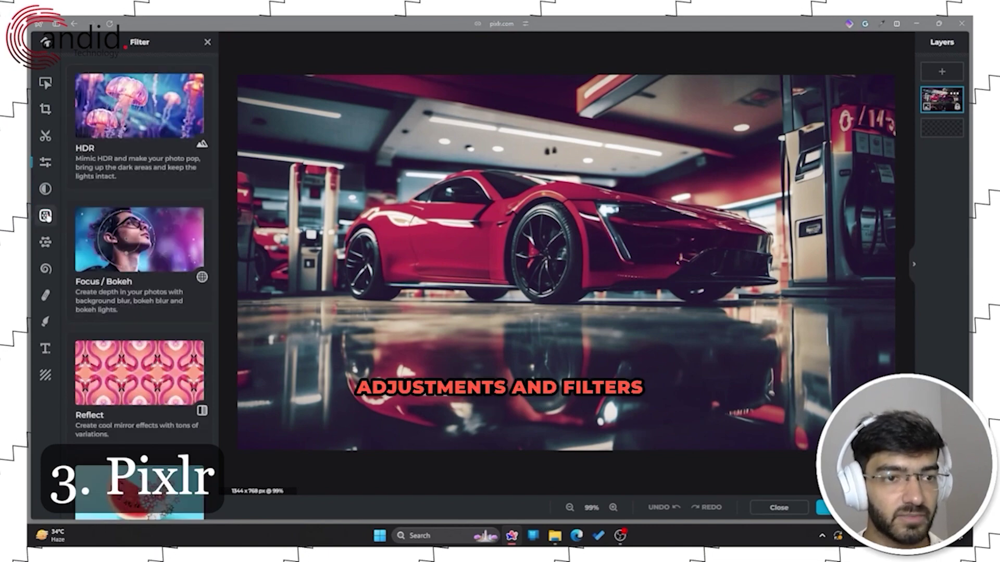
{"action": "scroll", "coordinate": [118, 266], "scroll_direction": "down", "scroll_amount": 5}
{"action": "scroll", "coordinate": [135, 250], "scroll_direction": "up", "scroll_amount": 5}
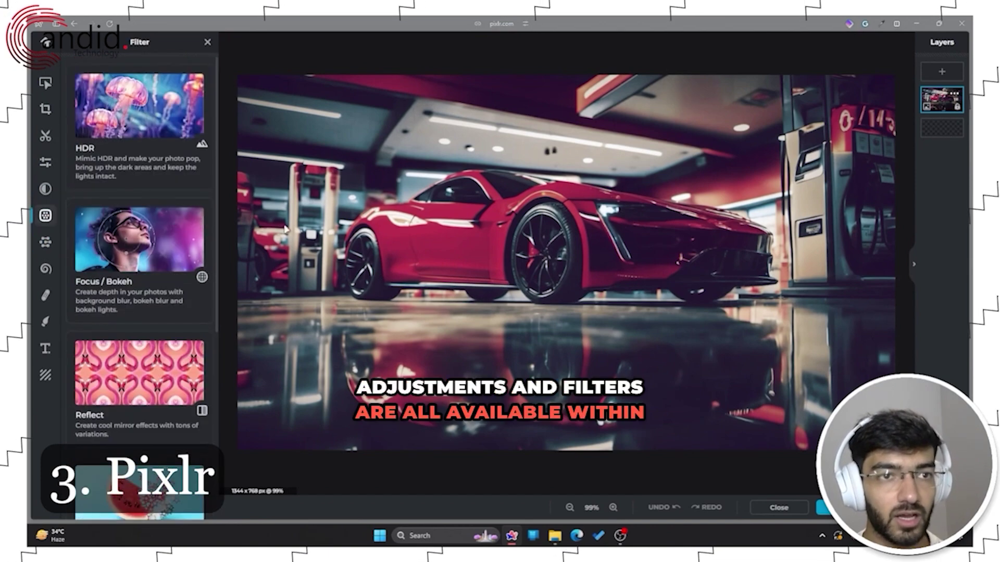
Leave the car image, return to the Pixlr homepage and open Pixlr Designer.
{"action": "left_click", "coordinate": [50, 43]}
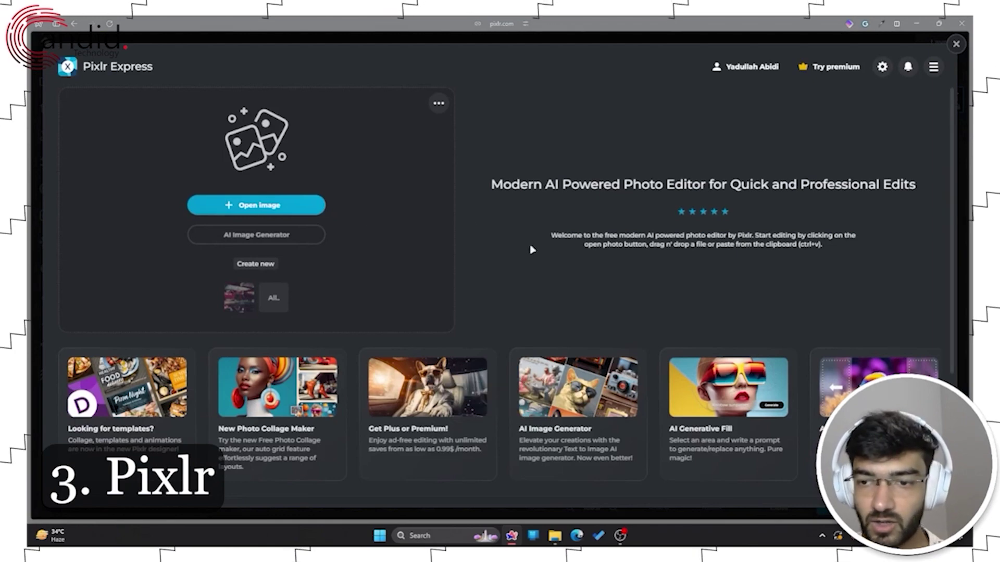
{"action": "scroll", "coordinate": [532, 250], "scroll_direction": "down", "scroll_amount": 3}
{"action": "scroll", "coordinate": [471, 270], "scroll_direction": "up", "scroll_amount": 3}
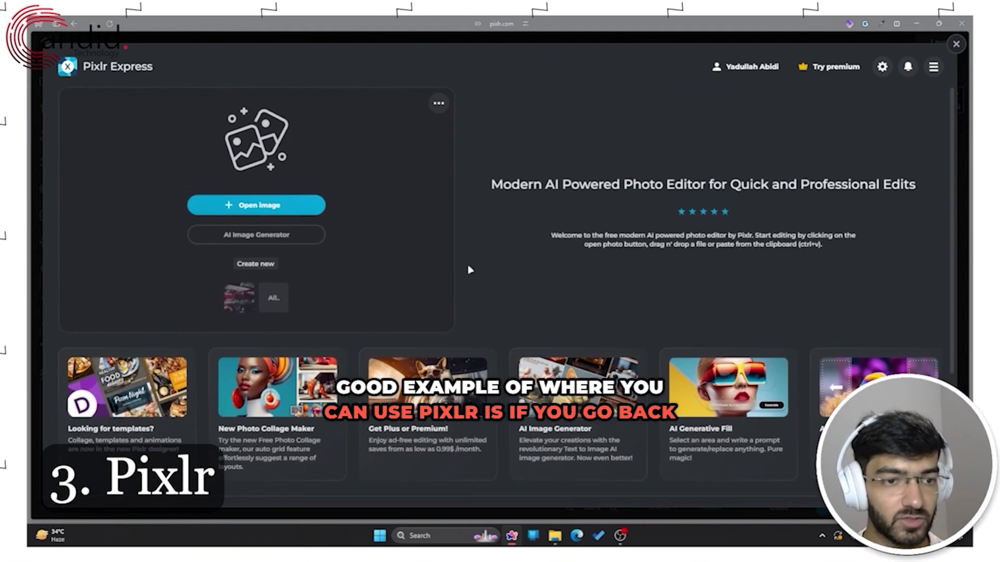
{"action": "left_click", "coordinate": [112, 69]}
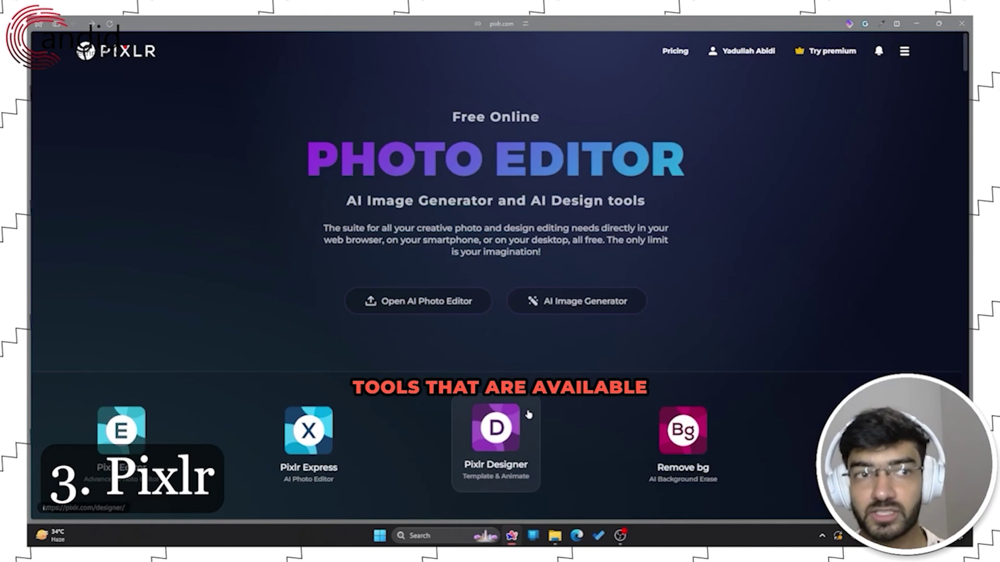
{"action": "scroll", "coordinate": [452, 400], "scroll_direction": "down", "scroll_amount": 2}
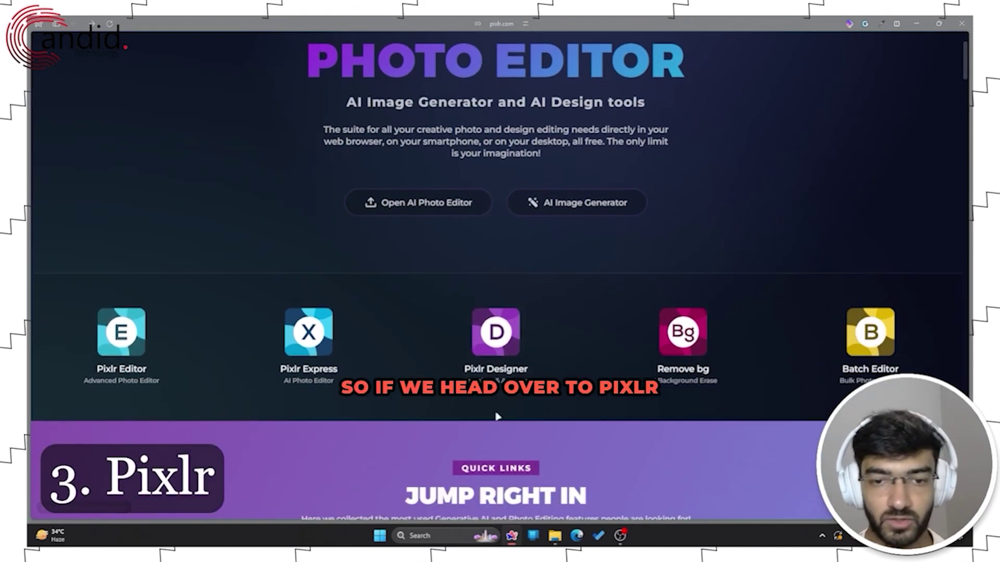
{"action": "left_click", "coordinate": [499, 337]}
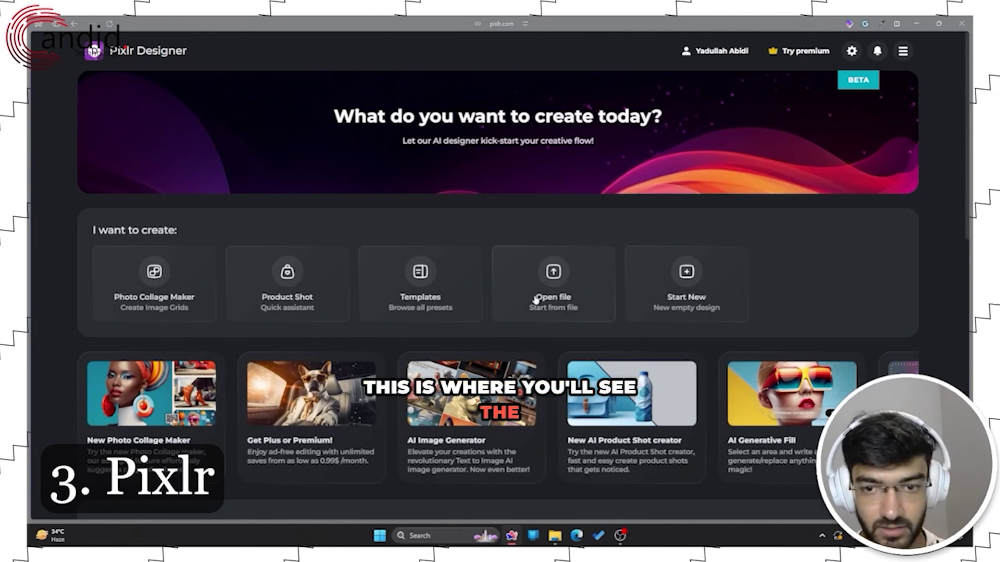
Start a design from the VR AR World Summit poster template in the Tech Events template collection.
{"action": "left_click", "coordinate": [416, 283]}
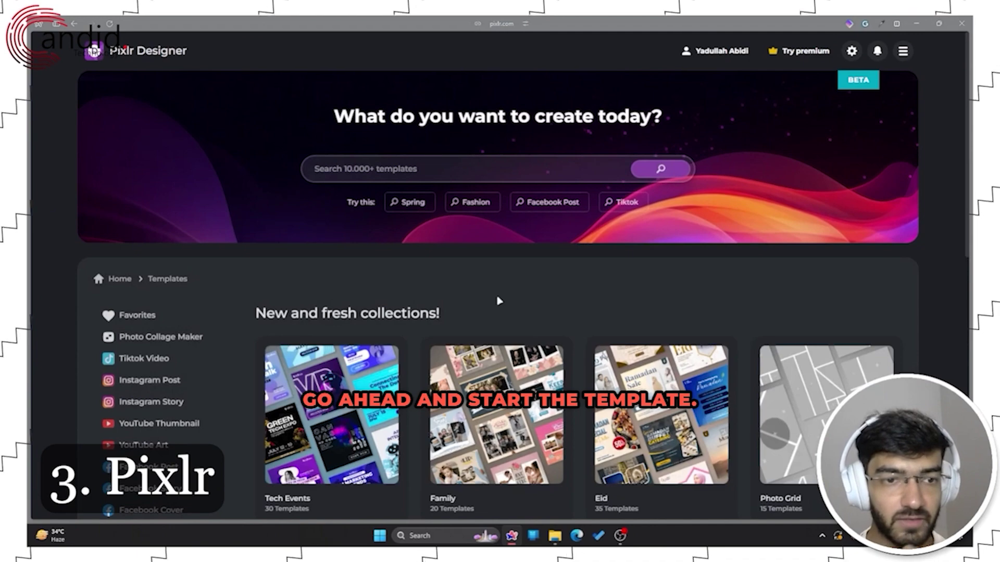
{"action": "scroll", "coordinate": [495, 302], "scroll_direction": "down", "scroll_amount": 3}
{"action": "left_click", "coordinate": [346, 271]}
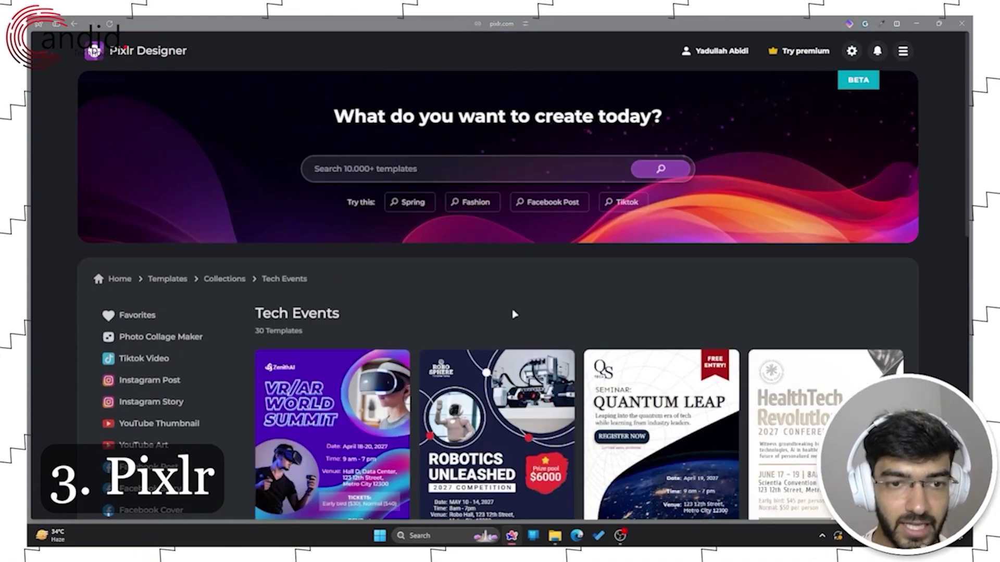
{"action": "scroll", "coordinate": [521, 312], "scroll_direction": "down", "scroll_amount": 2}
{"action": "scroll", "coordinate": [513, 314], "scroll_direction": "down", "scroll_amount": 1}
{"action": "scroll", "coordinate": [475, 294], "scroll_direction": "down", "scroll_amount": 3}
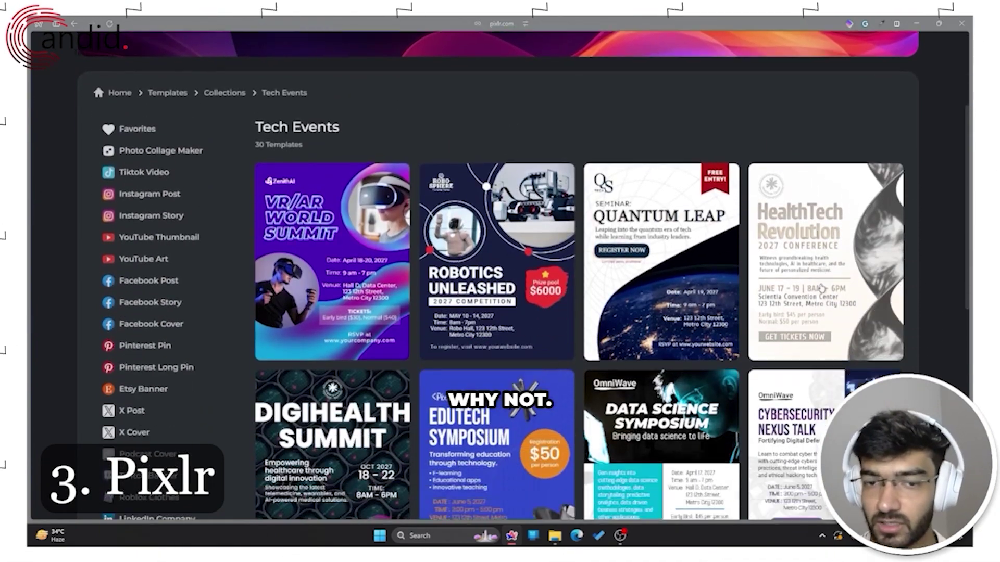
{"action": "left_click", "coordinate": [342, 151]}
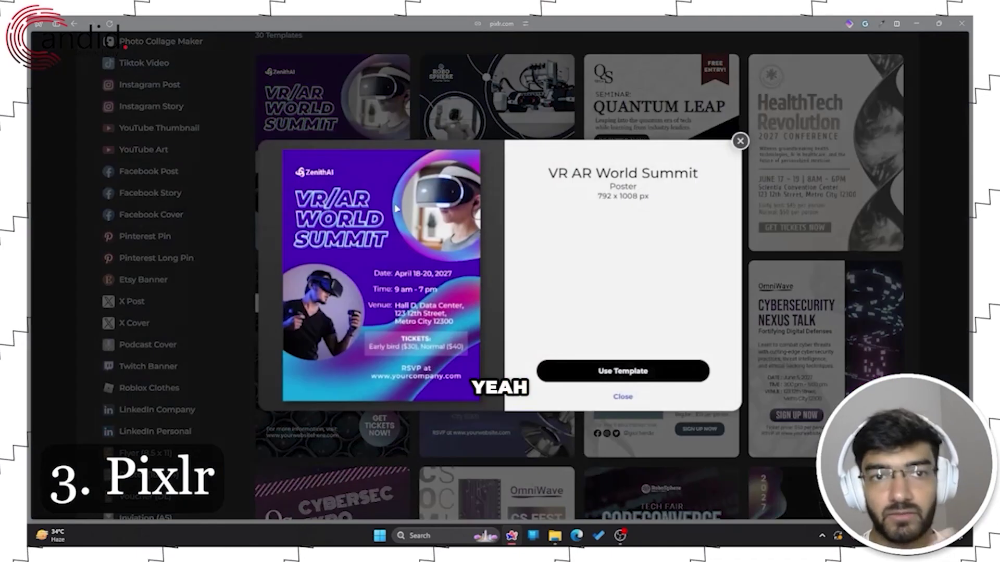
{"action": "left_click", "coordinate": [631, 369]}
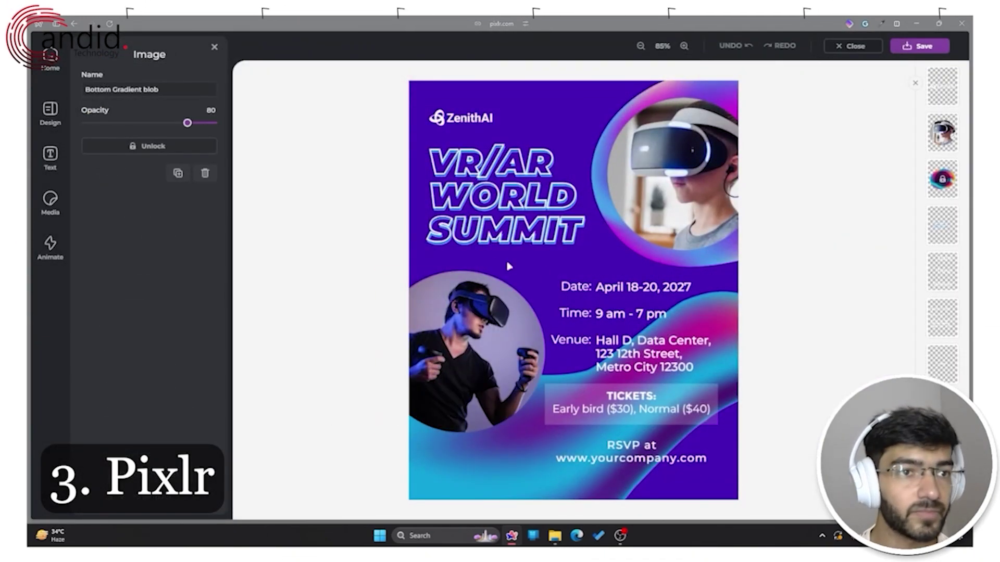
Examine the similar design templates and the ready-made text designs available for the poster.
{"action": "left_click", "coordinate": [49, 112]}
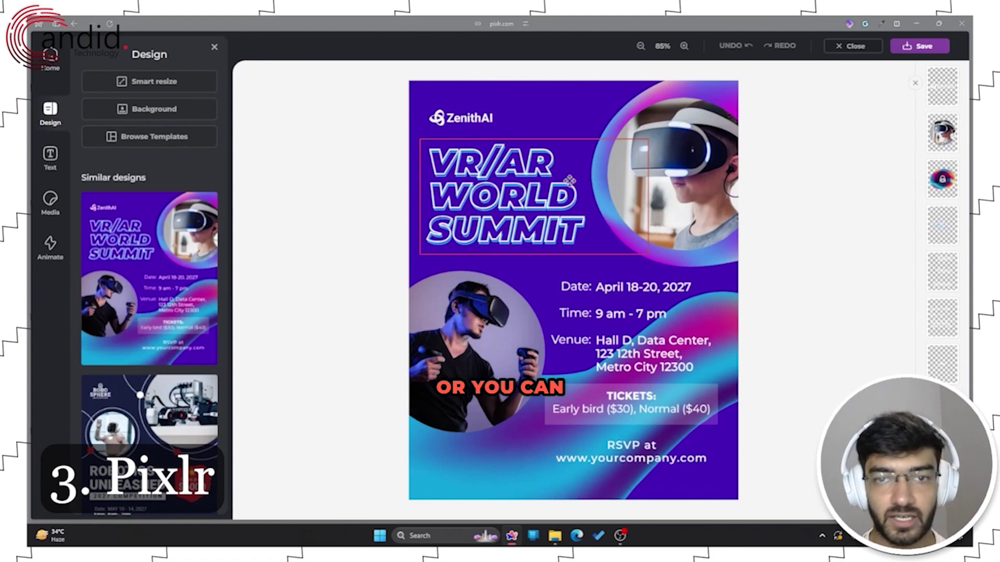
{"action": "scroll", "coordinate": [150, 235], "scroll_direction": "down", "scroll_amount": 7}
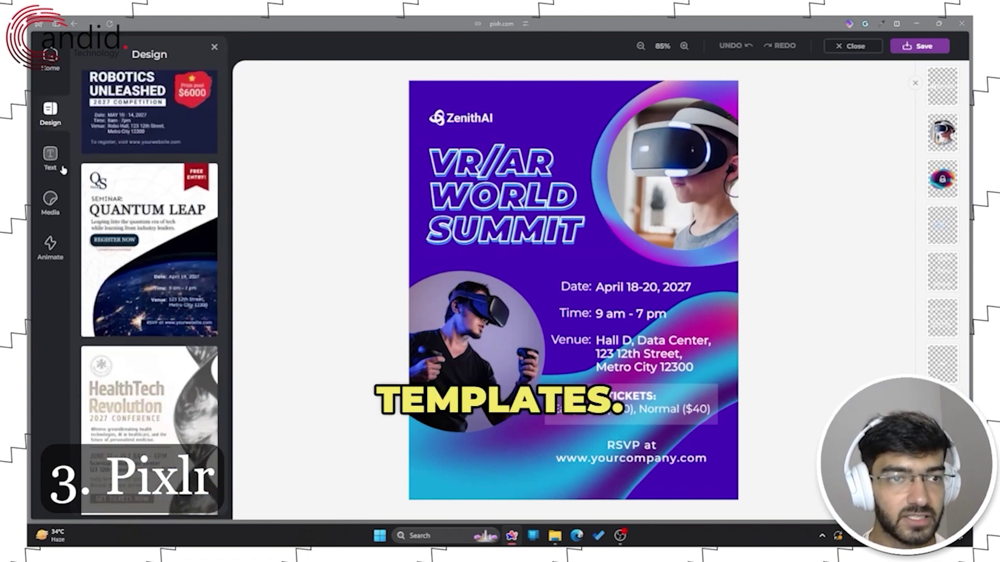
{"action": "left_click", "coordinate": [61, 168]}
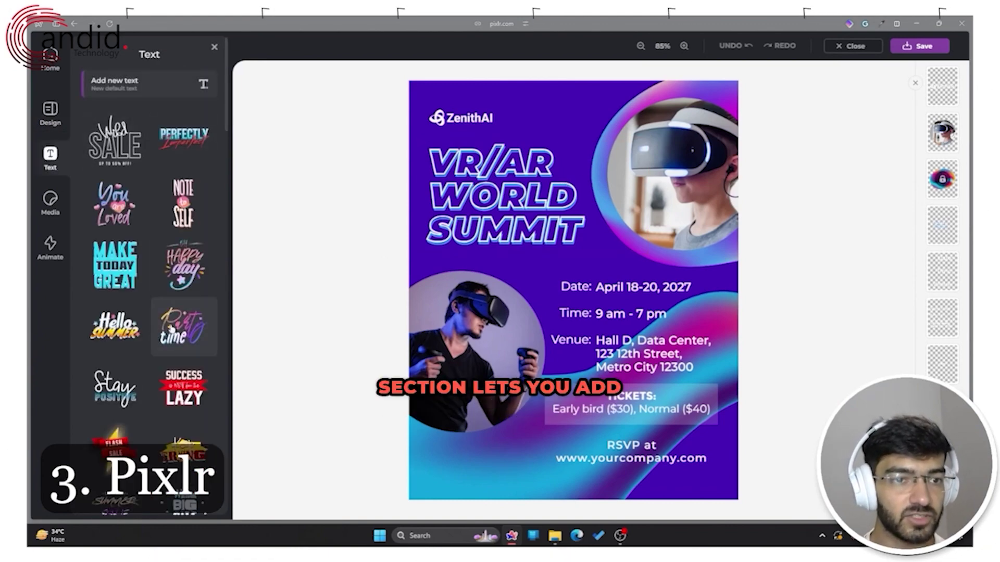
{"action": "scroll", "coordinate": [179, 244], "scroll_direction": "down", "scroll_amount": 1}
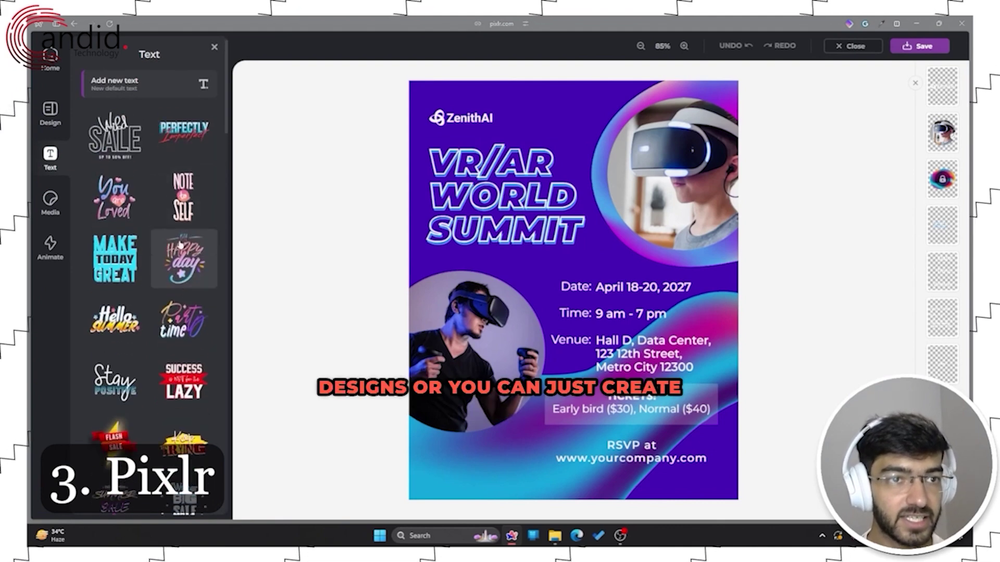
{"action": "scroll", "coordinate": [179, 244], "scroll_direction": "up", "scroll_amount": 1}
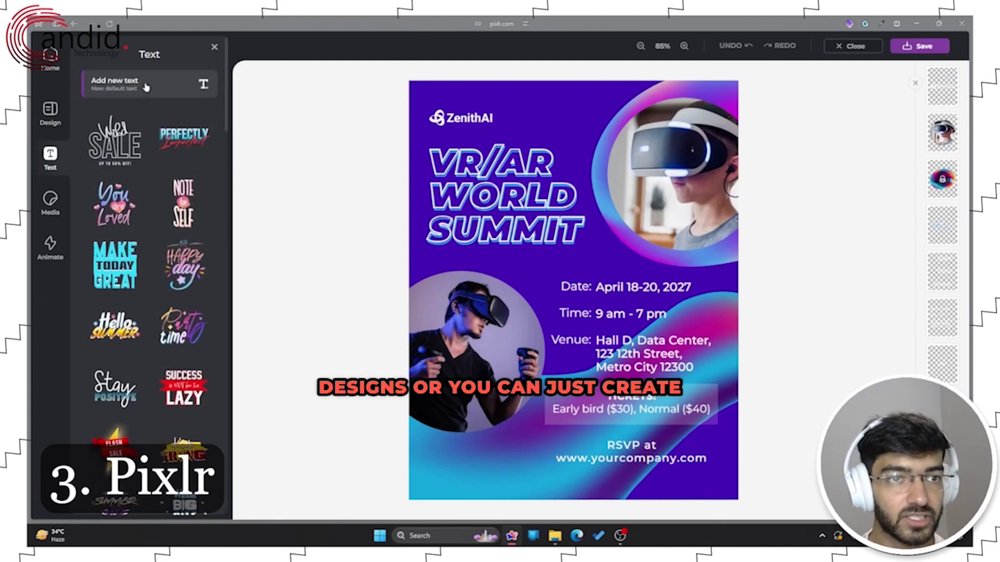
Delete the "VR/AR World Summit" heading from the poster.
{"action": "left_click", "coordinate": [509, 187]}
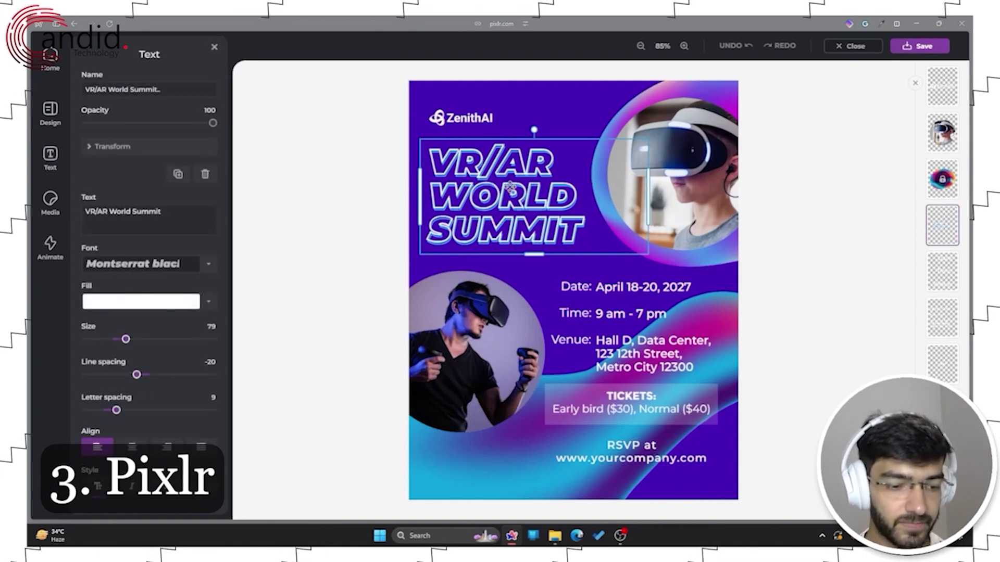
{"action": "left_click_drag", "start_coordinate": [492, 220], "coordinate": [520, 190]}
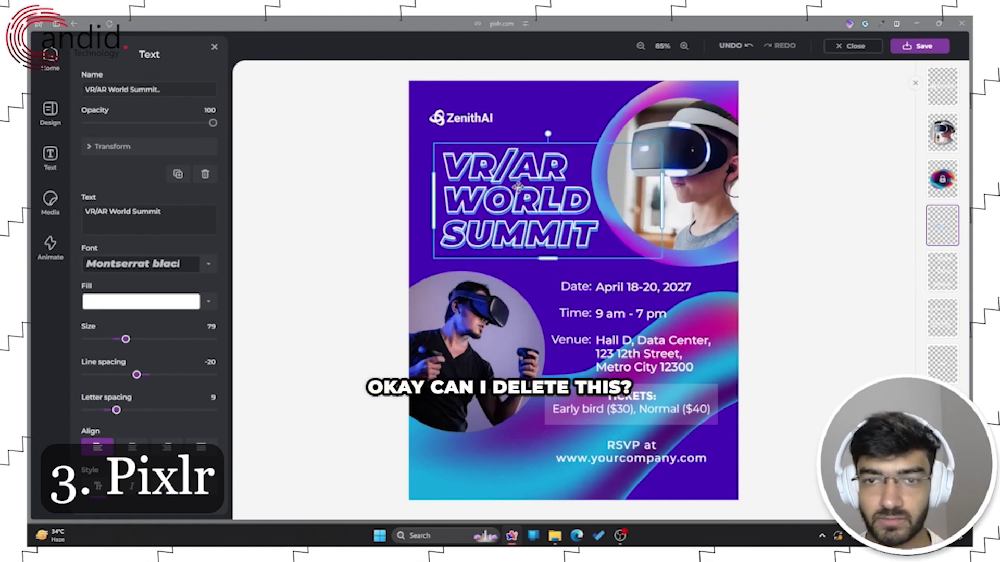
{"action": "scroll", "coordinate": [179, 378], "scroll_direction": "down", "scroll_amount": 8}
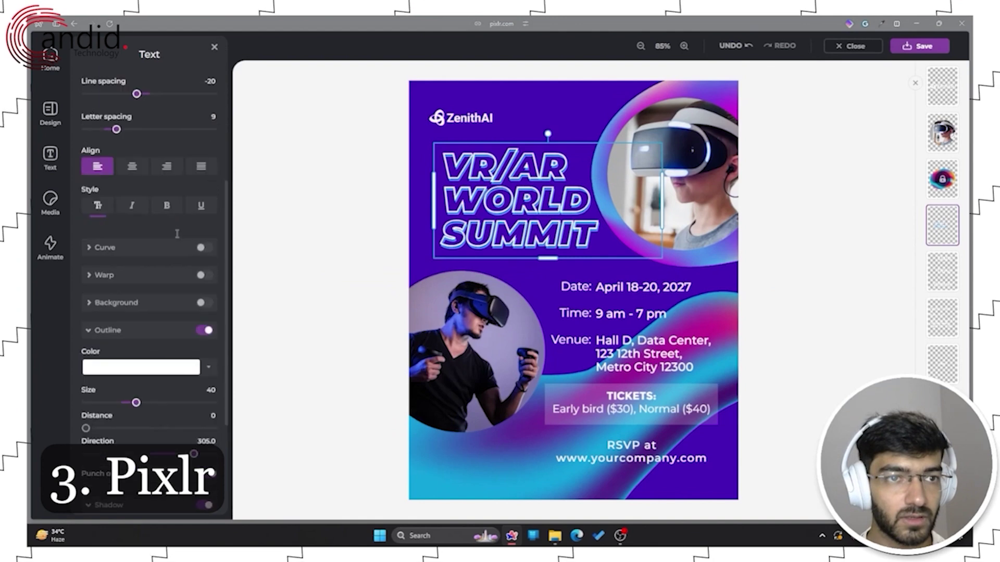
{"action": "scroll", "coordinate": [173, 216], "scroll_direction": "up", "scroll_amount": 7}
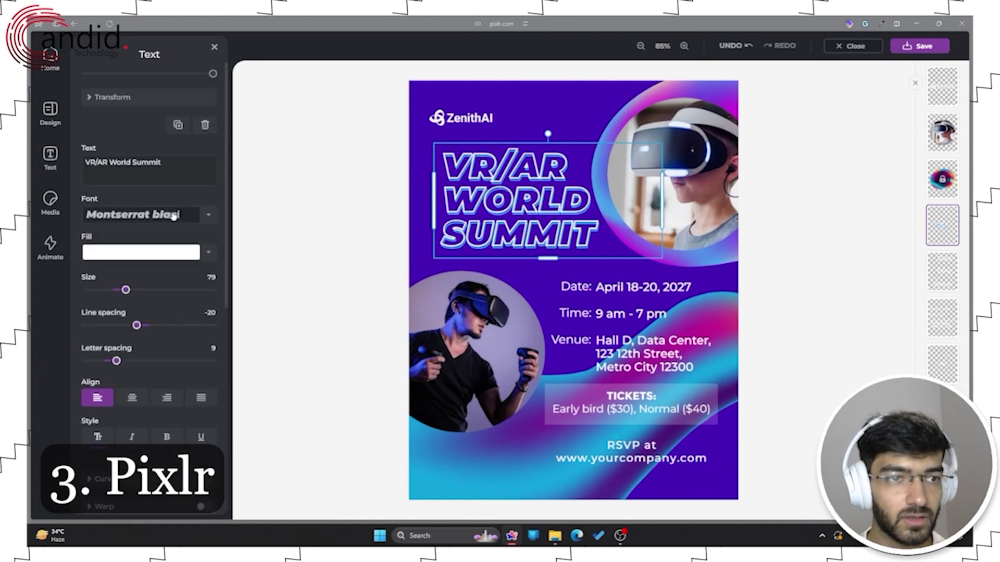
{"action": "left_click", "coordinate": [206, 127]}
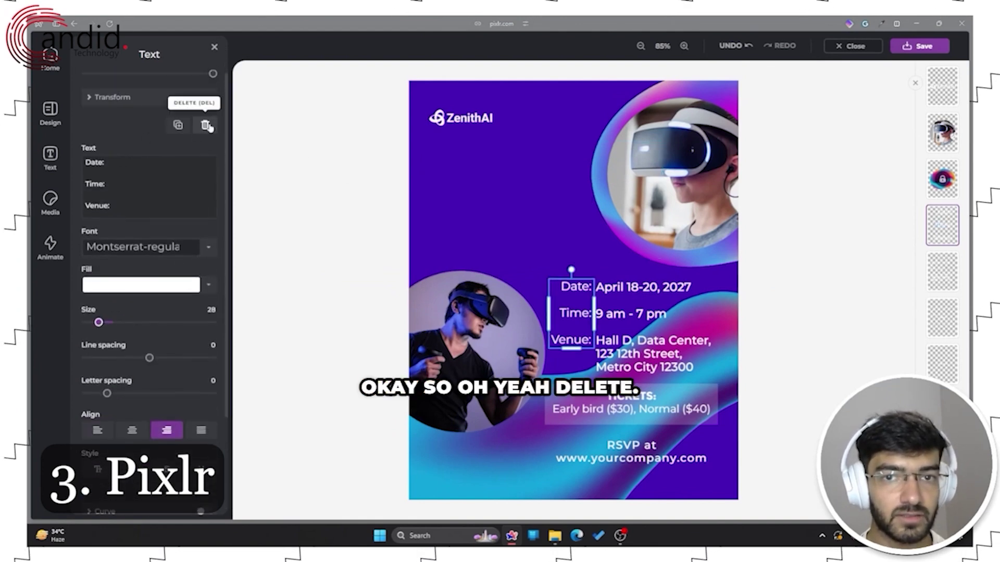
{"action": "left_click", "coordinate": [531, 227]}
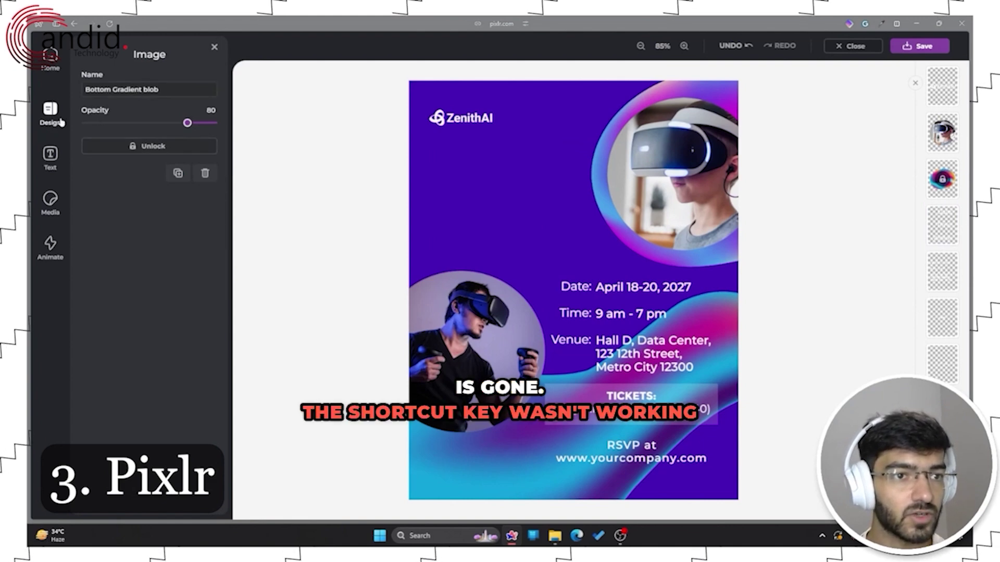
Add a new default text box, place it below the ZenithAI logo and narrow it to fit beside the headset photo.
{"action": "left_click", "coordinate": [50, 155]}
{"action": "left_click", "coordinate": [157, 86]}
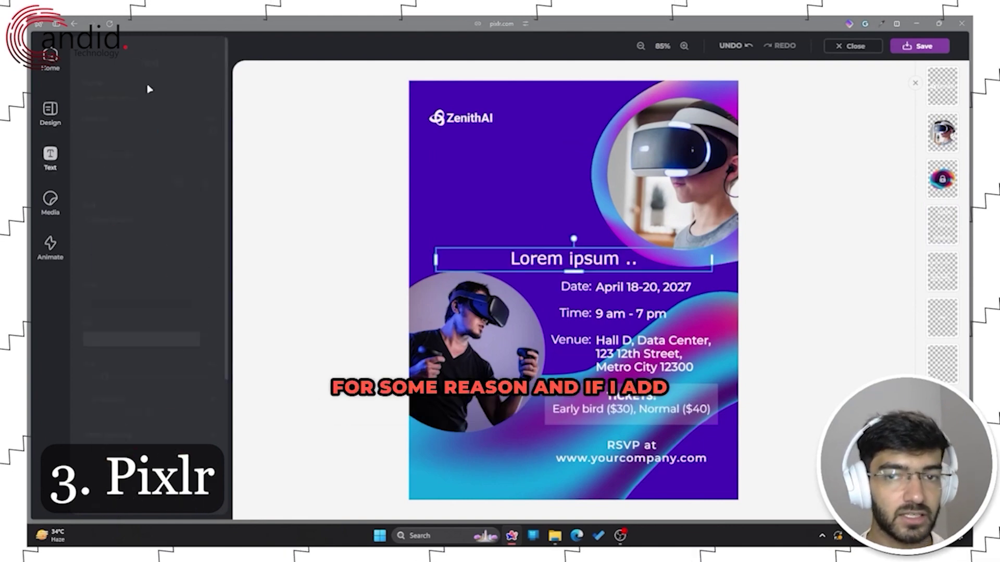
{"action": "left_click_drag", "start_coordinate": [562, 254], "coordinate": [507, 175]}
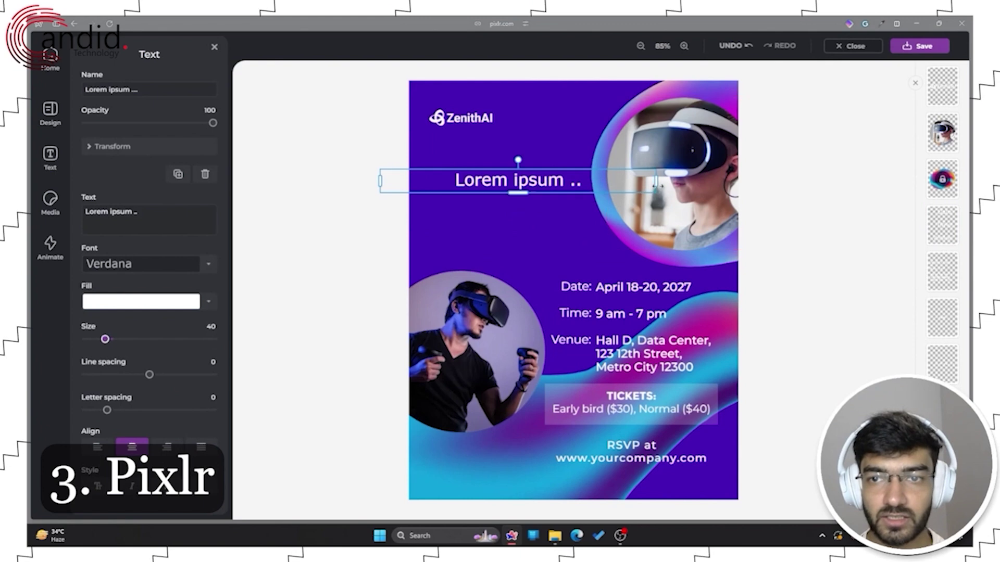
{"action": "left_click_drag", "start_coordinate": [650, 182], "coordinate": [524, 182]}
{"action": "left_click_drag", "start_coordinate": [458, 180], "coordinate": [478, 177]}
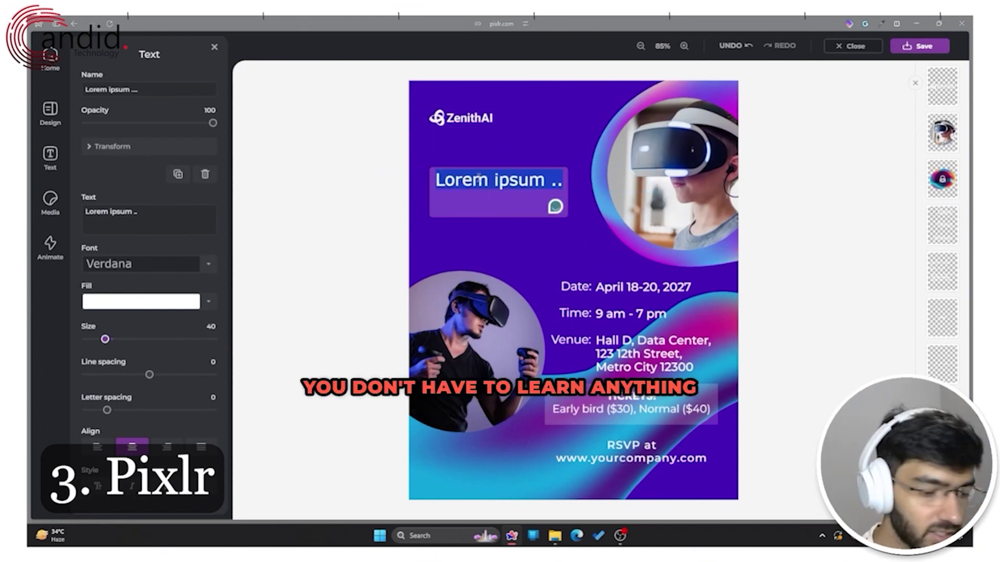
Replace the placeholder wording in the new text box with "This is a new text".
{"action": "double_click", "coordinate": [478, 178]}
{"action": "type", "text": "This is an "}
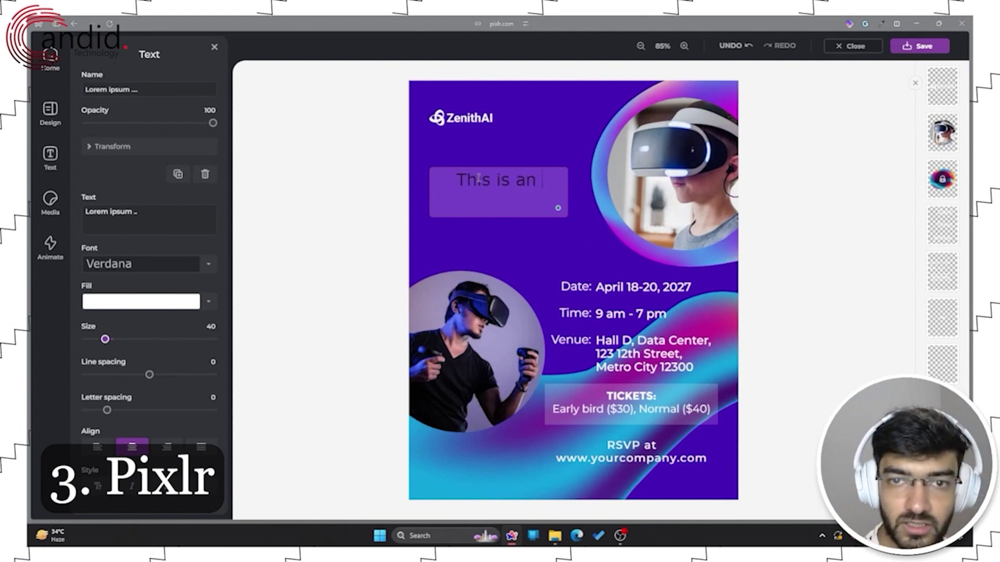
{"action": "type", "text": "ew text"}
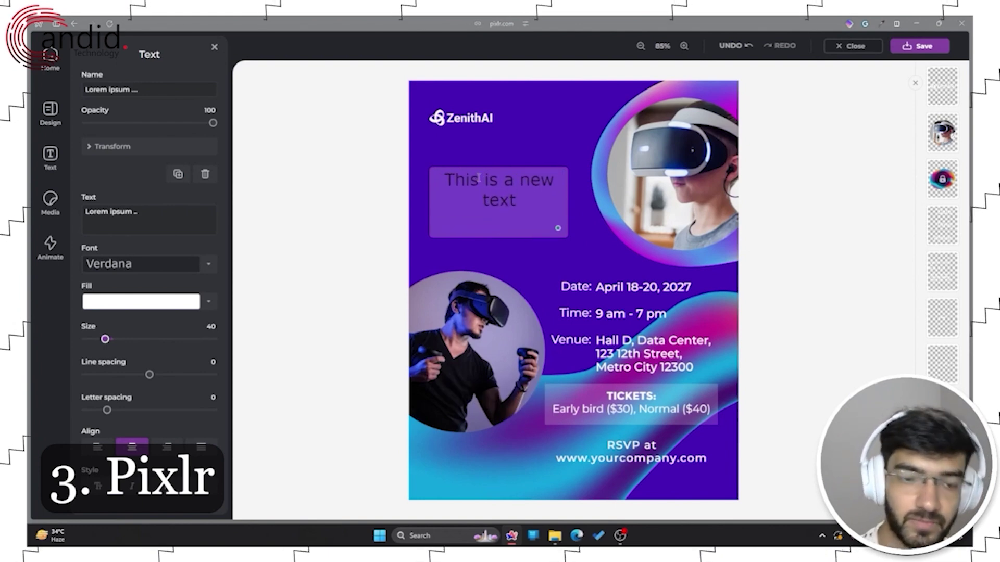
{"action": "left_click", "coordinate": [174, 202]}
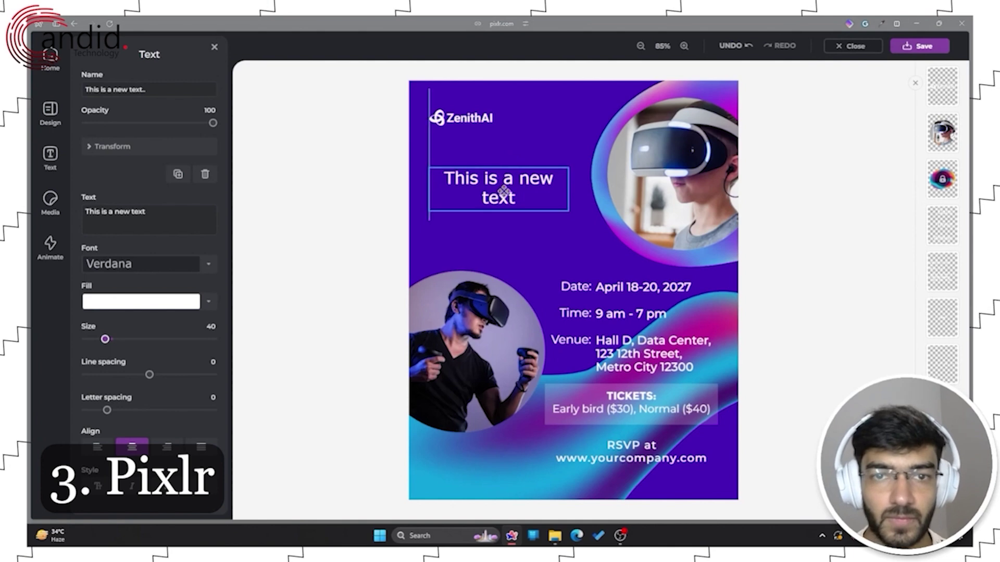
Examine the new text's content, layer name, transform, font, alignment, style and effect settings such as Curve and Warp.
{"action": "left_click", "coordinate": [162, 218]}
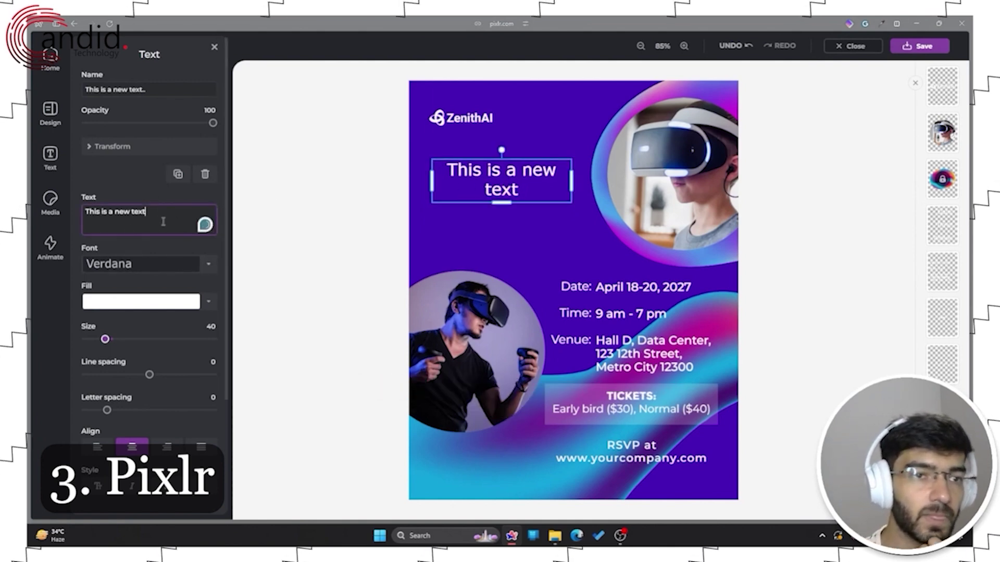
{"action": "left_click", "coordinate": [152, 148]}
{"action": "left_click", "coordinate": [153, 148]}
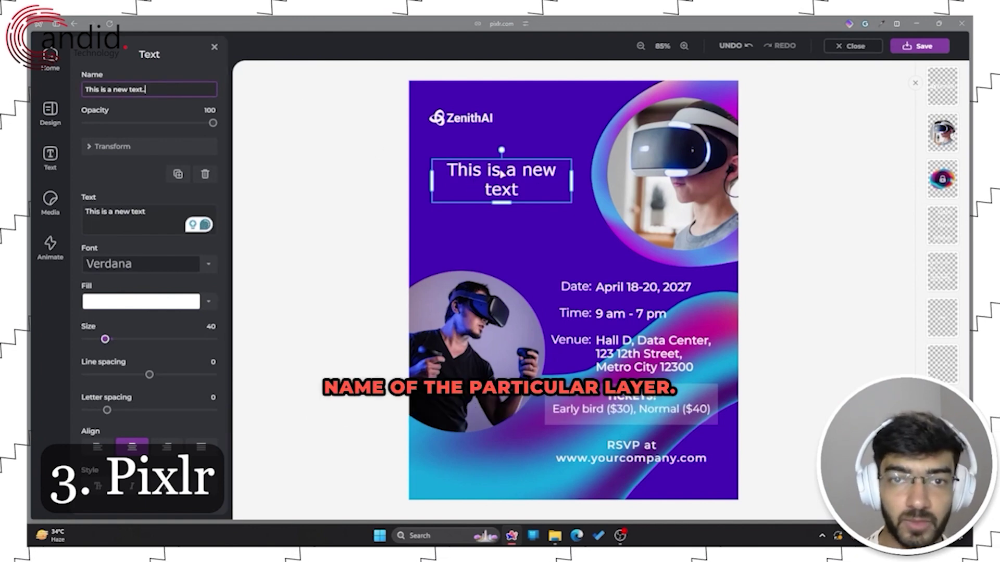
{"action": "scroll", "coordinate": [164, 297], "scroll_direction": "down", "scroll_amount": 3}
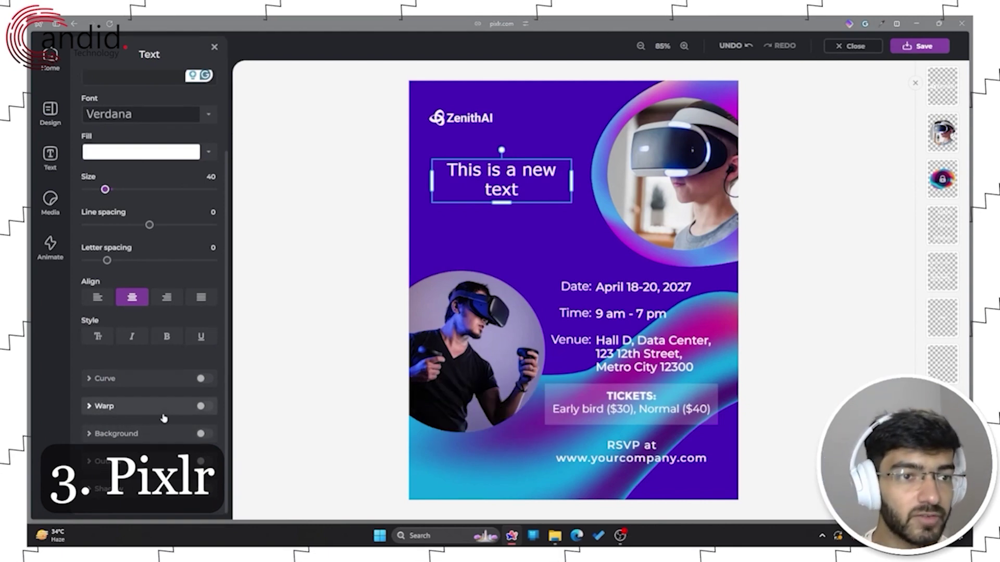
Narrow the "This is a new text" box slightly, and look over the poster's available media stickers and animation options.
{"action": "left_click_drag", "start_coordinate": [577, 186], "coordinate": [550, 185]}
{"action": "left_click", "coordinate": [60, 206]}
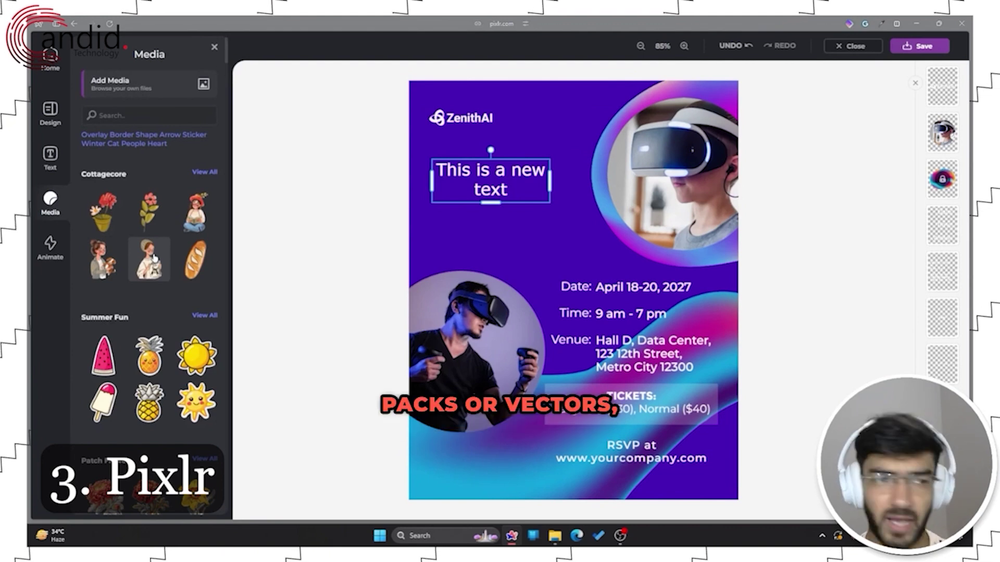
{"action": "left_click", "coordinate": [61, 254]}
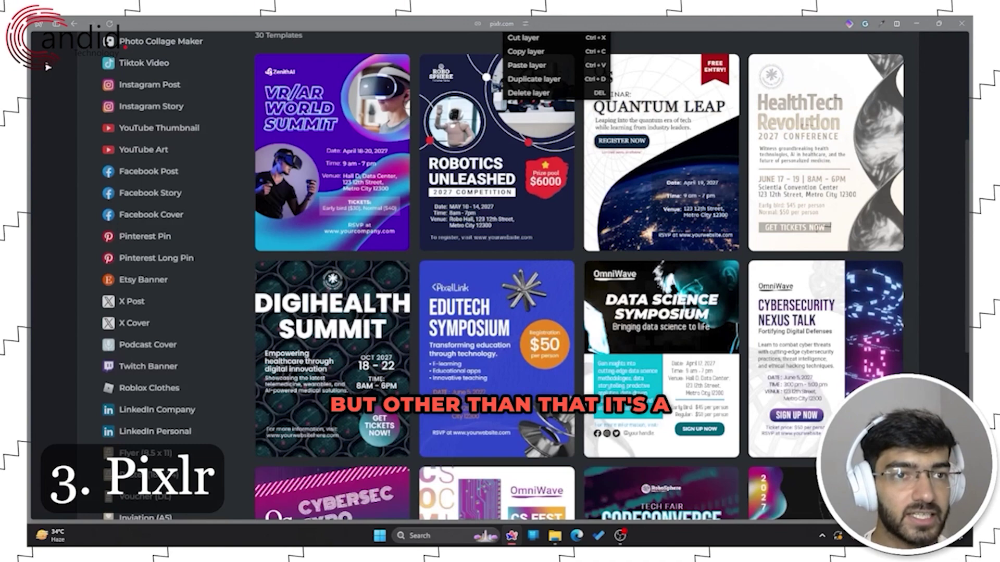
Look over the Tech Events template collection and return to the Pixlr Designer start page.
{"action": "scroll", "coordinate": [504, 206], "scroll_direction": "up", "scroll_amount": 5}
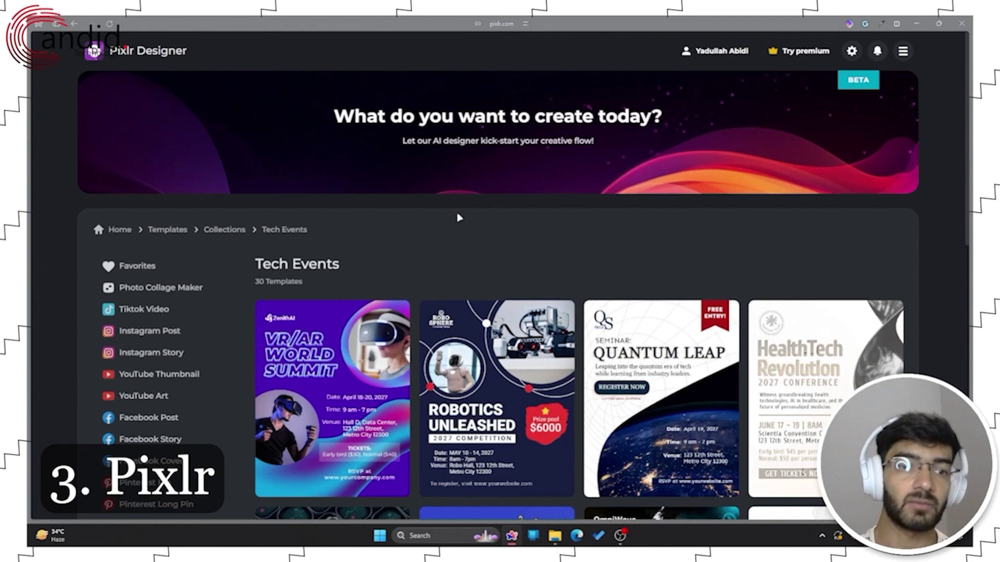
{"action": "scroll", "coordinate": [457, 216], "scroll_direction": "down", "scroll_amount": 2}
{"action": "scroll", "coordinate": [457, 216], "scroll_direction": "up", "scroll_amount": 2}
{"action": "left_click", "coordinate": [145, 54]}
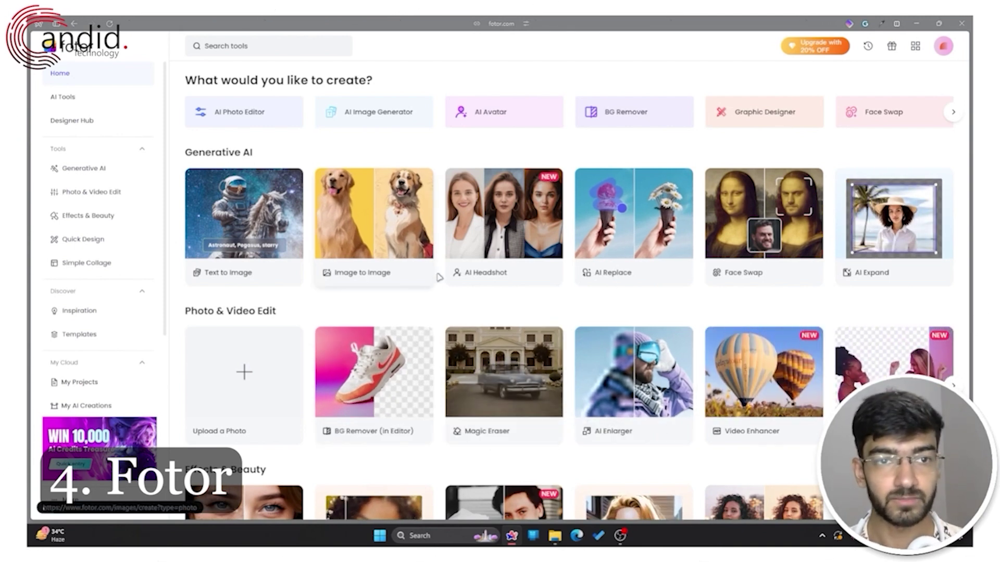
Examine Fotor's photo and video editing, effects, quick design and collage offerings, including the additional Quick Design formats.
{"action": "scroll", "coordinate": [512, 321], "scroll_direction": "down", "scroll_amount": 1}
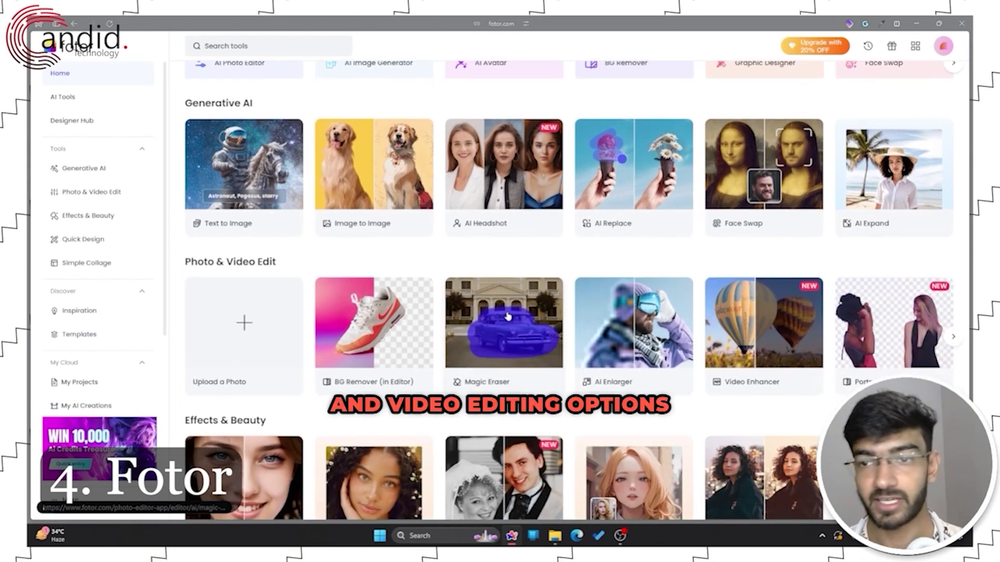
{"action": "scroll", "coordinate": [508, 316], "scroll_direction": "down", "scroll_amount": 1}
{"action": "scroll", "coordinate": [508, 316], "scroll_direction": "down", "scroll_amount": 2}
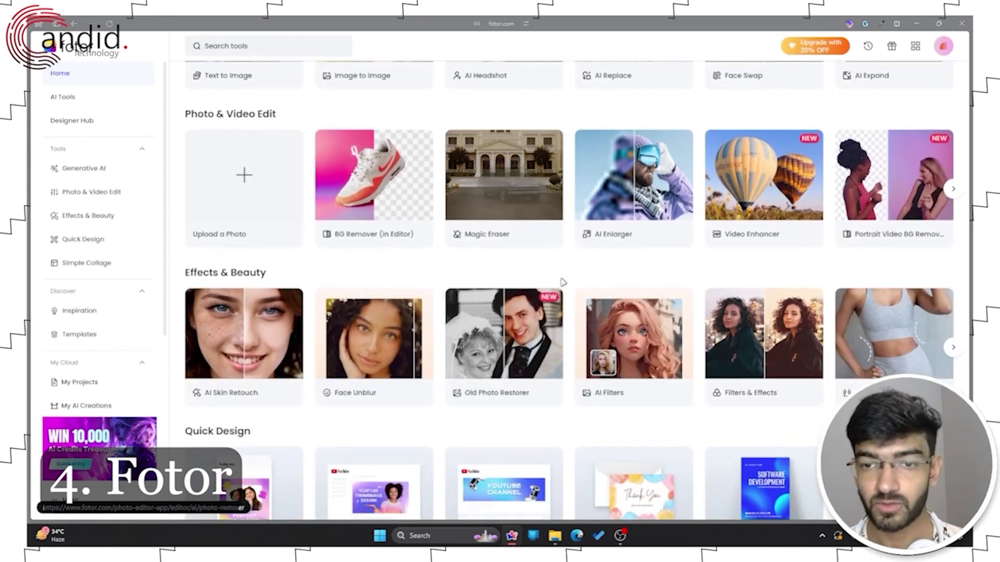
{"action": "scroll", "coordinate": [578, 269], "scroll_direction": "down", "scroll_amount": 4}
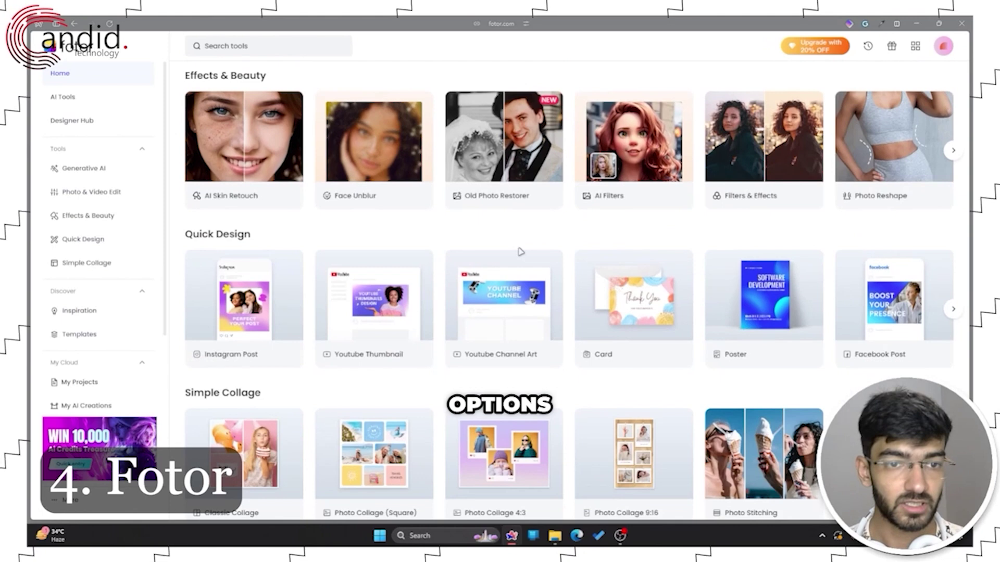
{"action": "scroll", "coordinate": [521, 252], "scroll_direction": "down", "scroll_amount": 2}
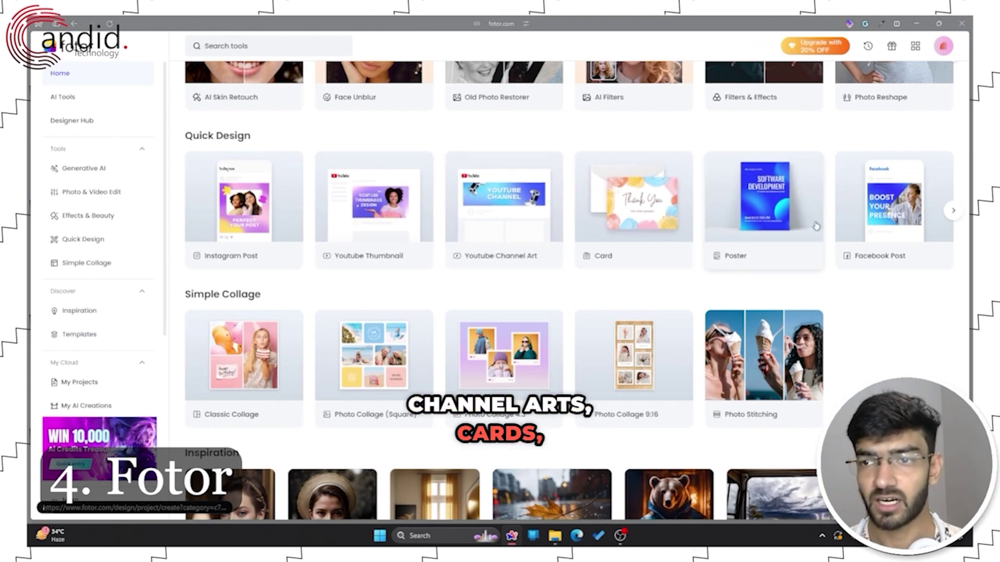
{"action": "left_click", "coordinate": [950, 213]}
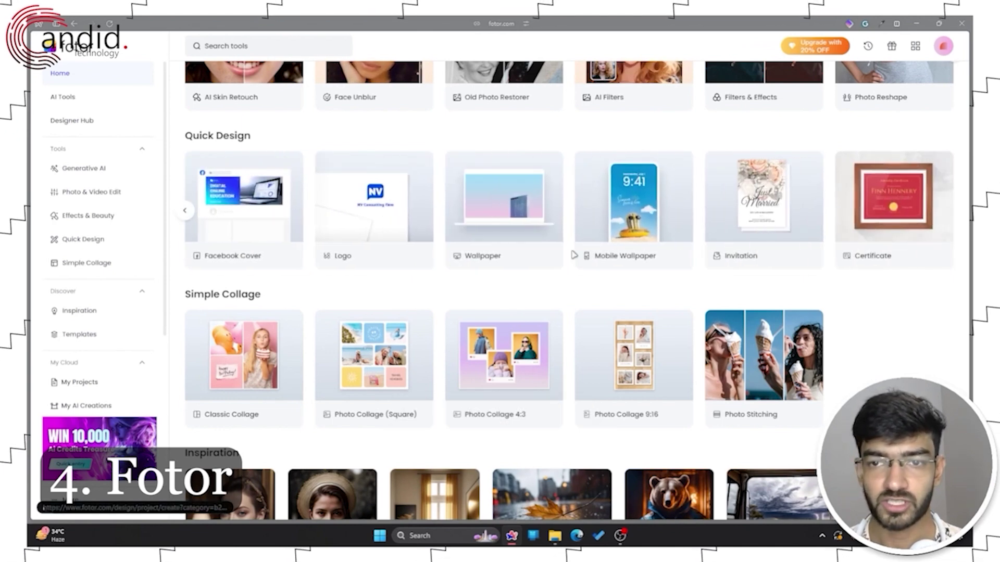
{"action": "left_click", "coordinate": [184, 210]}
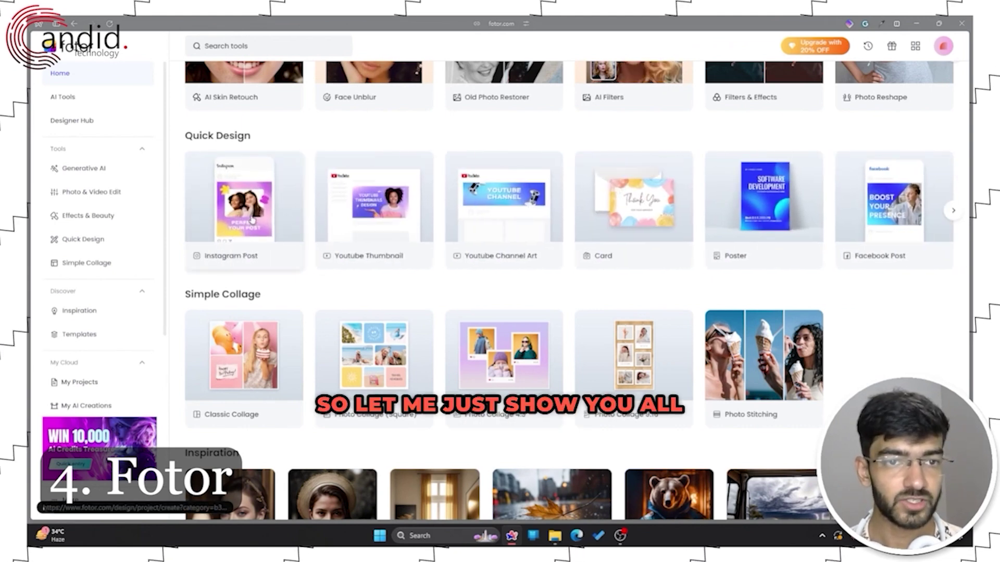
Start an Instagram post design in Fotor, dismiss the promotional banner and apply the pink "BUY 1 GET 1 FREE" cupcake template.
{"action": "left_click", "coordinate": [256, 214]}
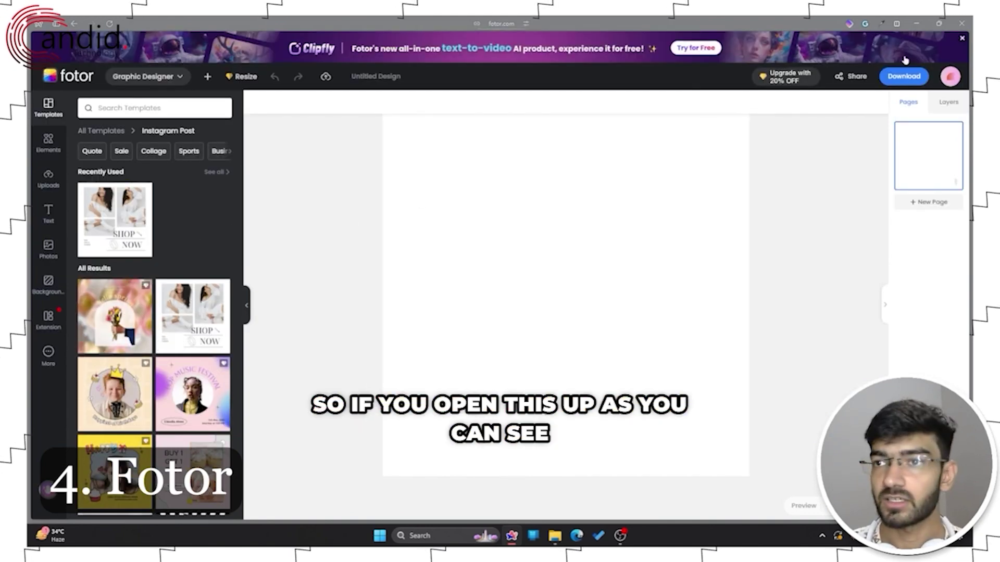
{"action": "left_click", "coordinate": [961, 40]}
{"action": "scroll", "coordinate": [192, 319], "scroll_direction": "down", "scroll_amount": 3}
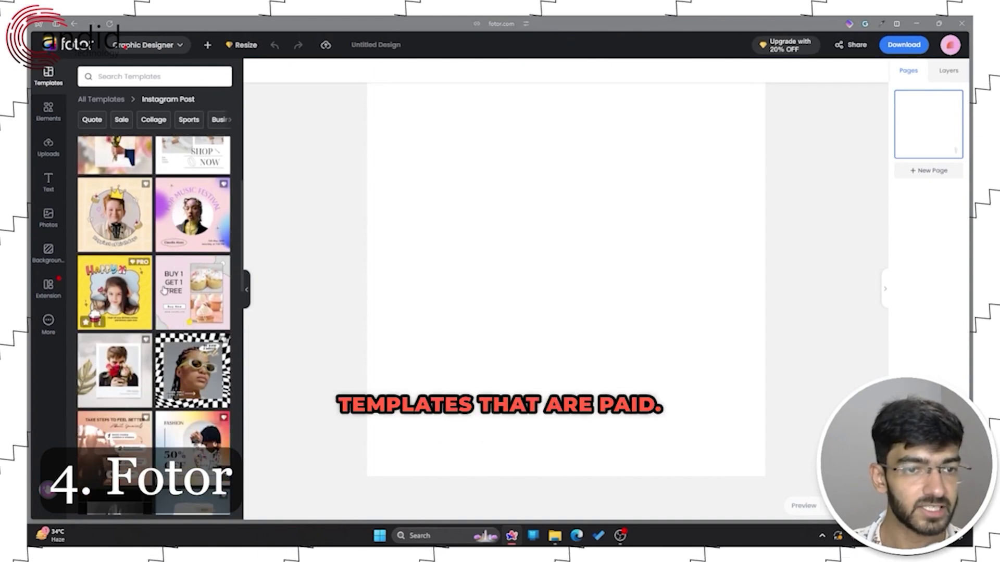
{"action": "left_click", "coordinate": [195, 289]}
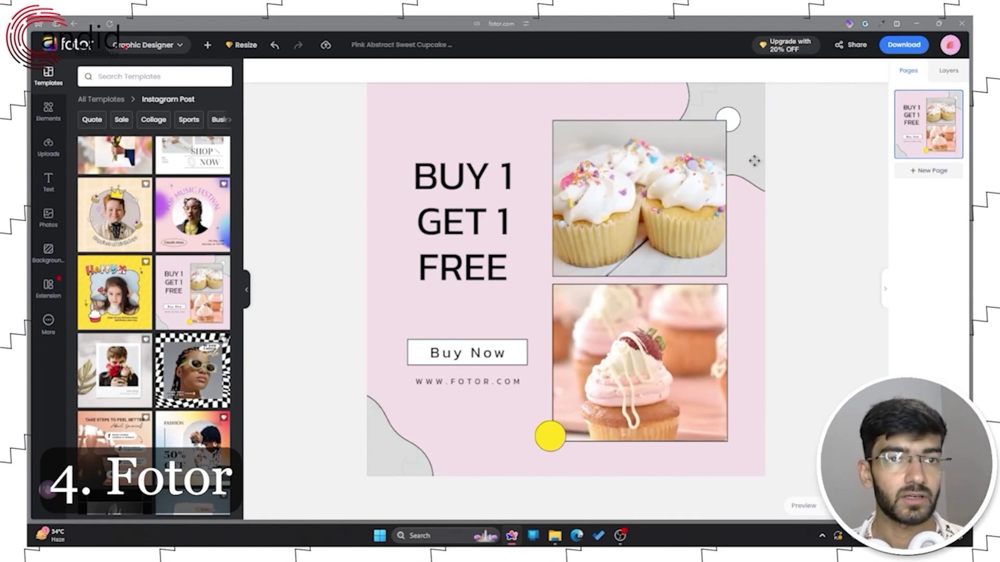
Examine the design's layers, the library of lines, arrows, shapes and other elements, its search suggestions and the upload area.
{"action": "left_click", "coordinate": [953, 73]}
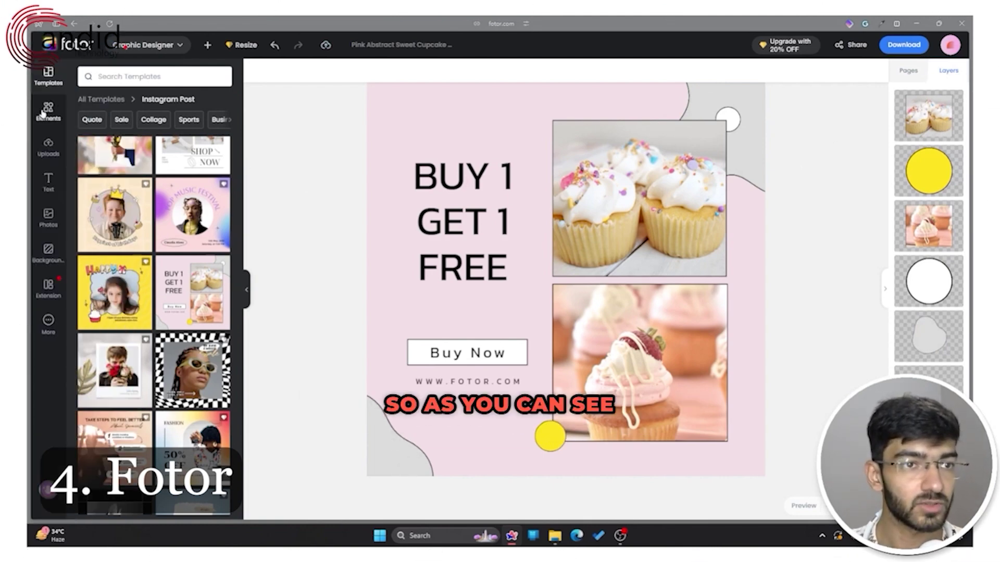
{"action": "left_click", "coordinate": [60, 107]}
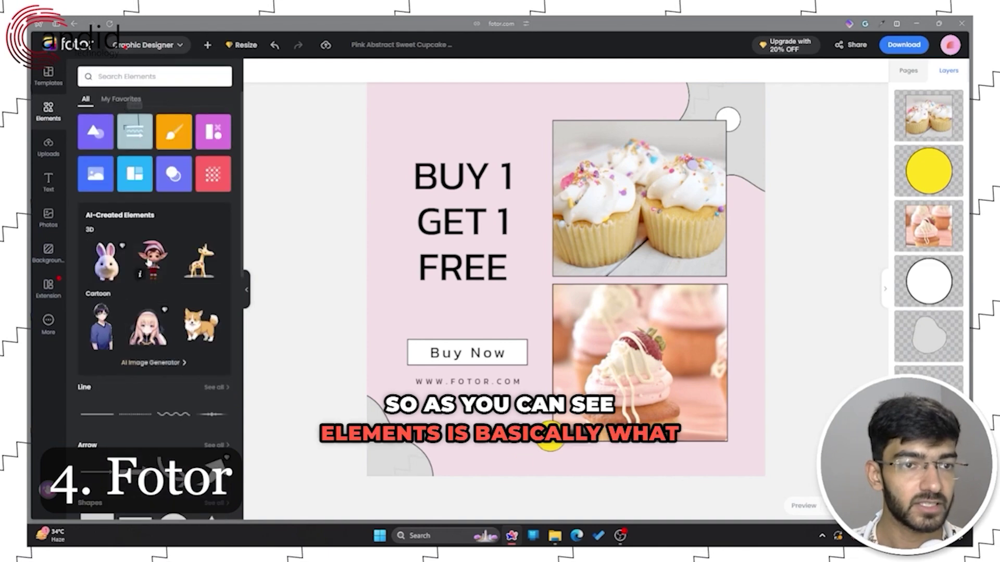
{"action": "scroll", "coordinate": [151, 263], "scroll_direction": "down", "scroll_amount": 3}
{"action": "scroll", "coordinate": [152, 263], "scroll_direction": "down", "scroll_amount": 1}
{"action": "scroll", "coordinate": [137, 282], "scroll_direction": "up", "scroll_amount": 2}
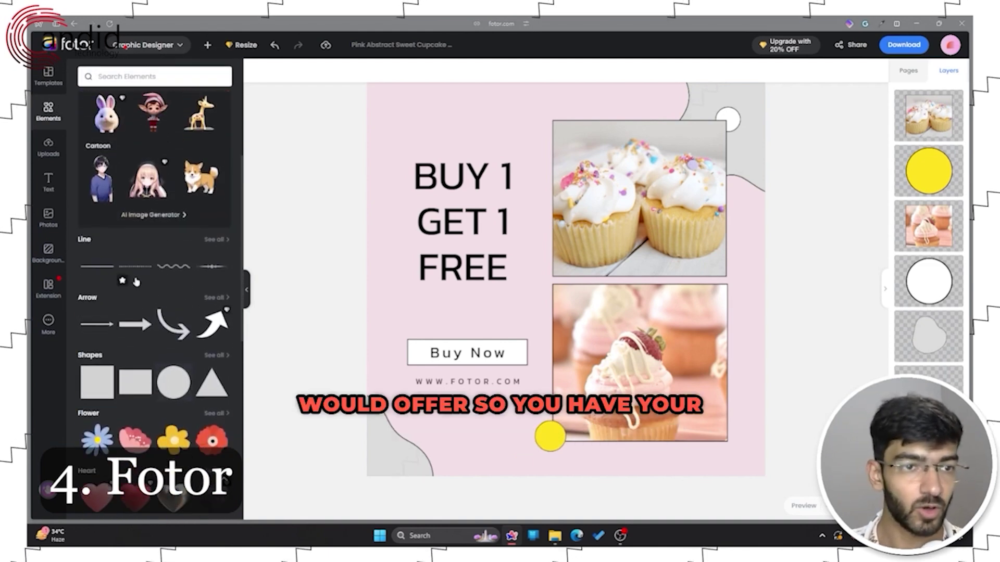
{"action": "scroll", "coordinate": [109, 278], "scroll_direction": "down", "scroll_amount": 3}
{"action": "scroll", "coordinate": [109, 278], "scroll_direction": "up", "scroll_amount": 6}
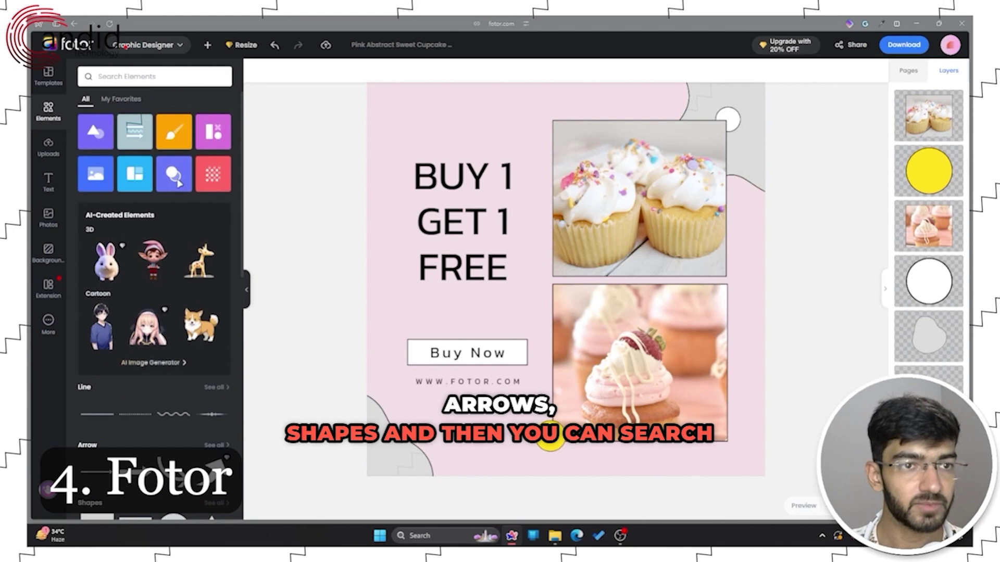
{"action": "left_click", "coordinate": [138, 78]}
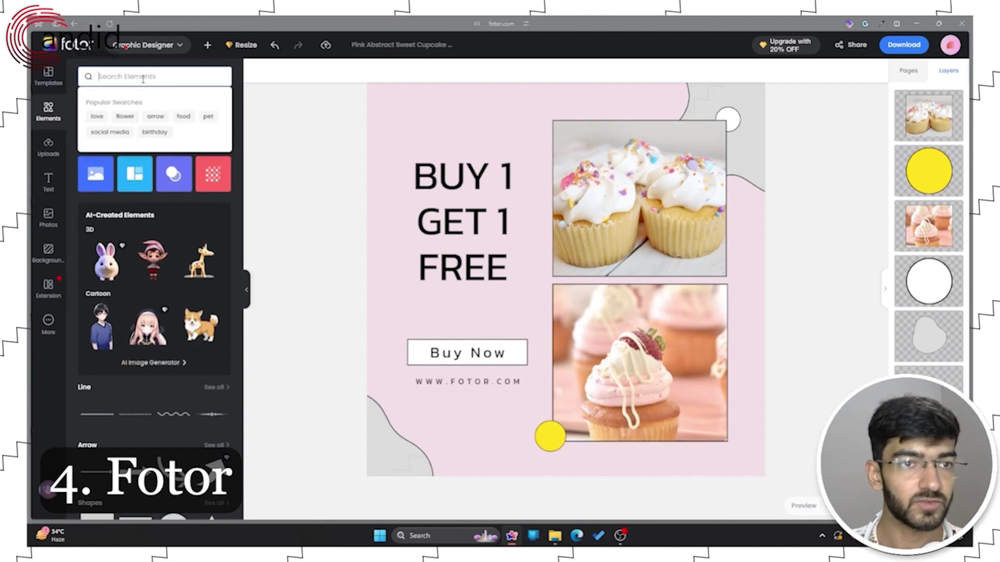
{"action": "left_click", "coordinate": [56, 157]}
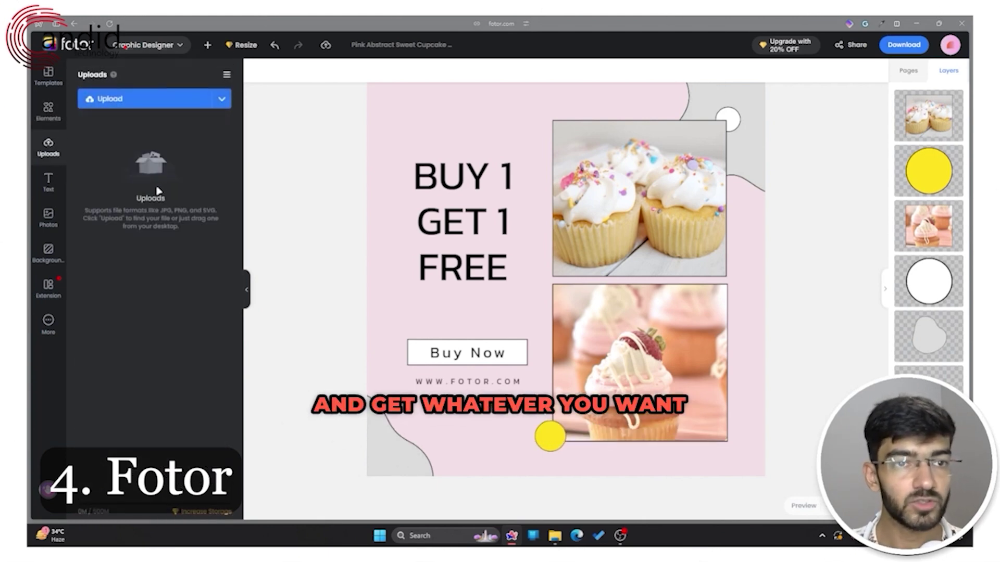
Add a preset heading, place it above the "BUY 1 GET 1 FREE" text, check its spacing option and narrow its box.
{"action": "left_click", "coordinate": [49, 182]}
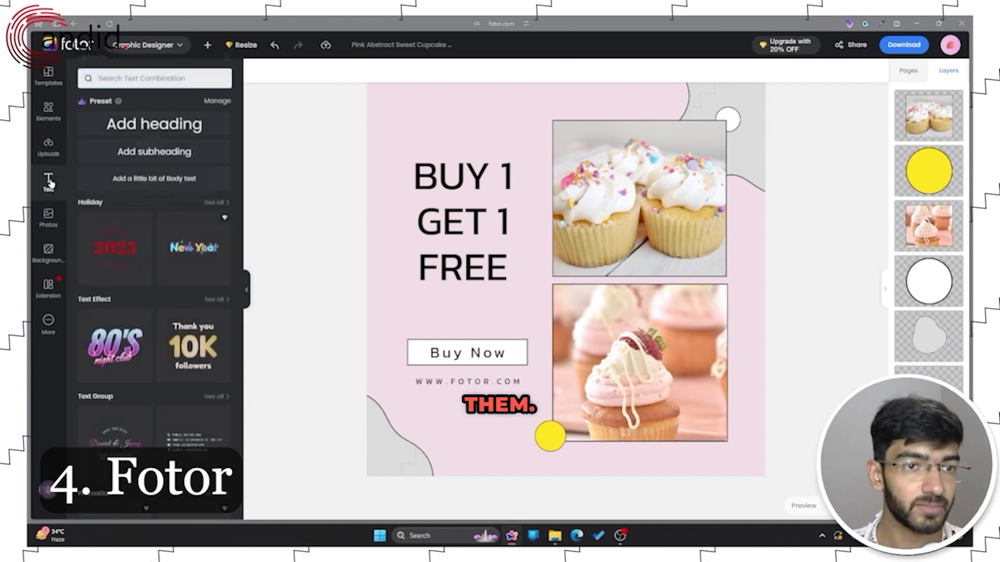
{"action": "left_click", "coordinate": [159, 131]}
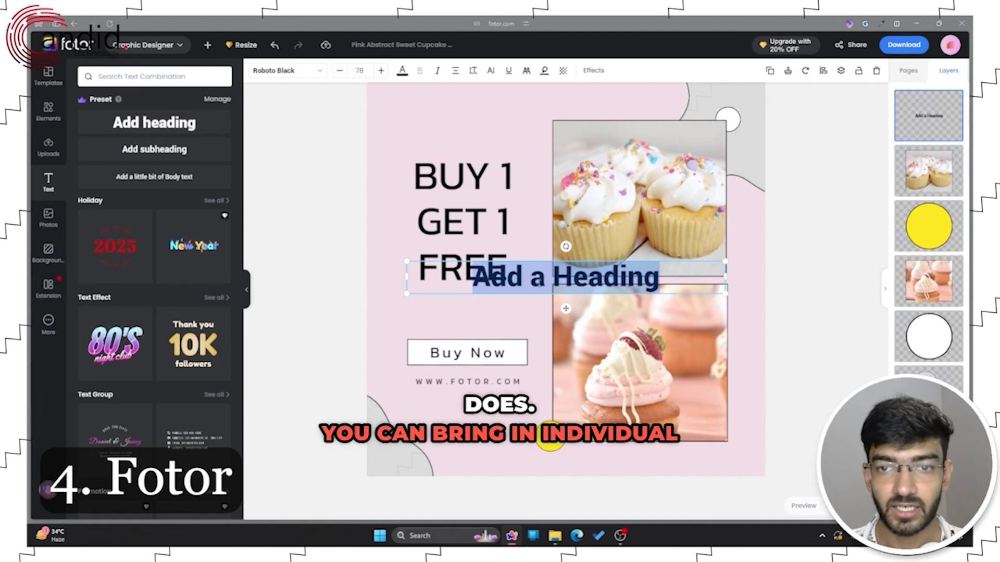
{"action": "left_click_drag", "start_coordinate": [566, 277], "coordinate": [455, 123]}
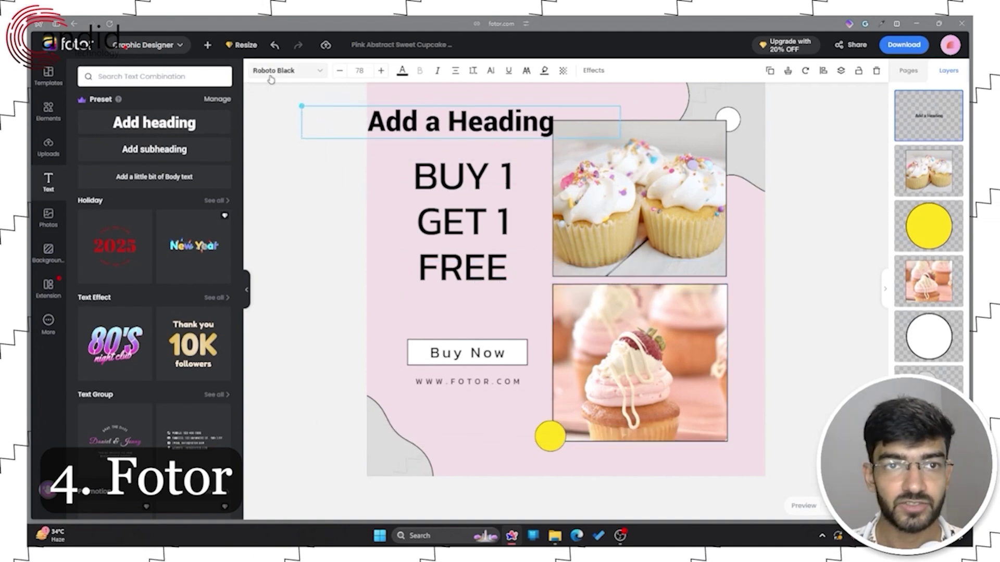
{"action": "left_click", "coordinate": [456, 71]}
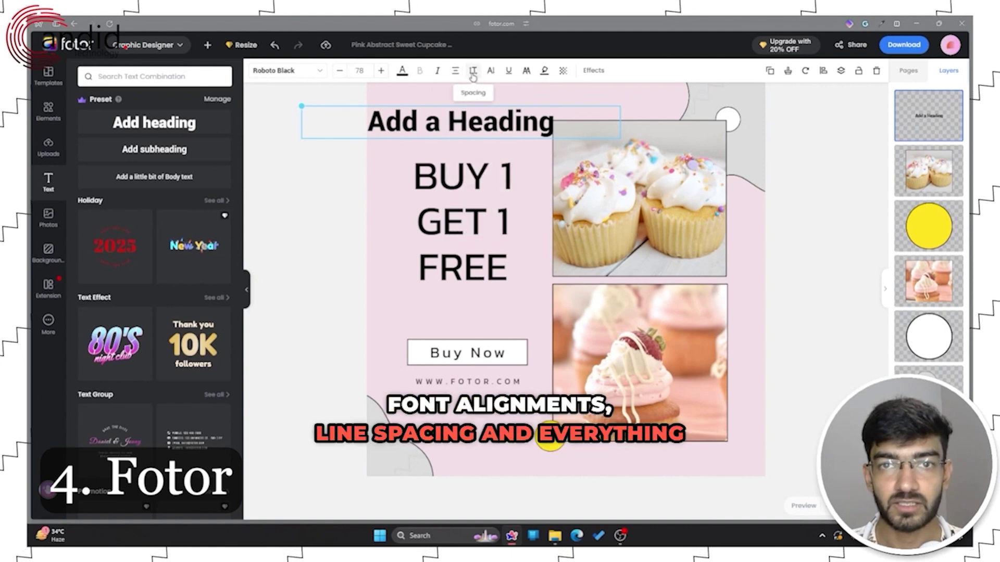
{"action": "left_click_drag", "start_coordinate": [587, 124], "coordinate": [502, 123]}
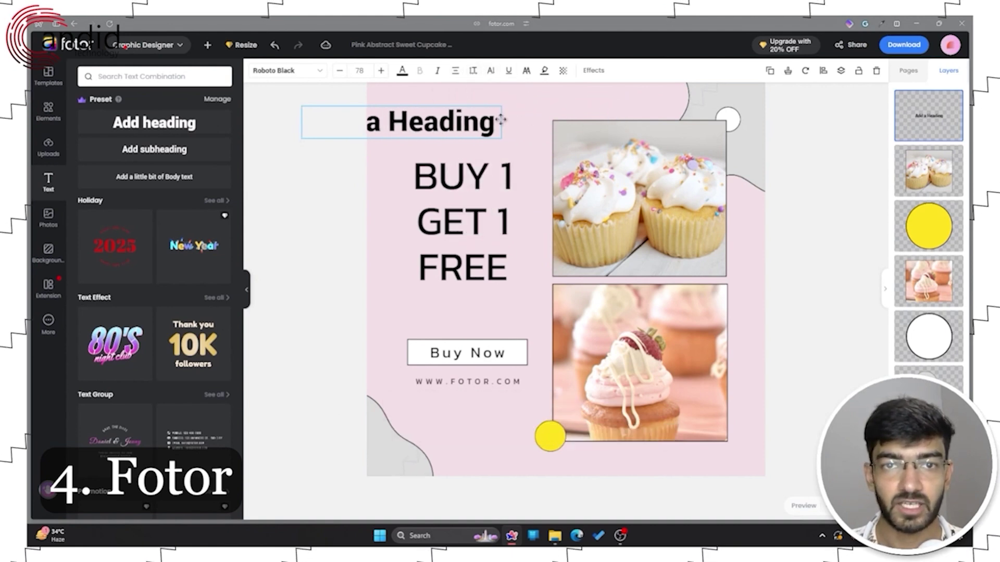
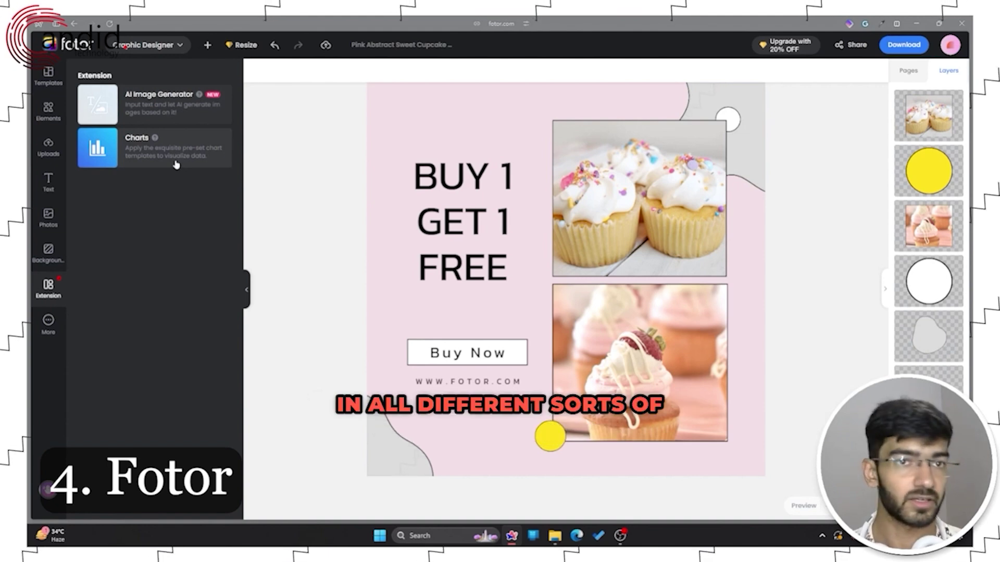
Look over the editor's additional help and tutorial options and the formatting controls for the "BUY 1 GET 1 FREE" text.
{"action": "left_click", "coordinate": [60, 319]}
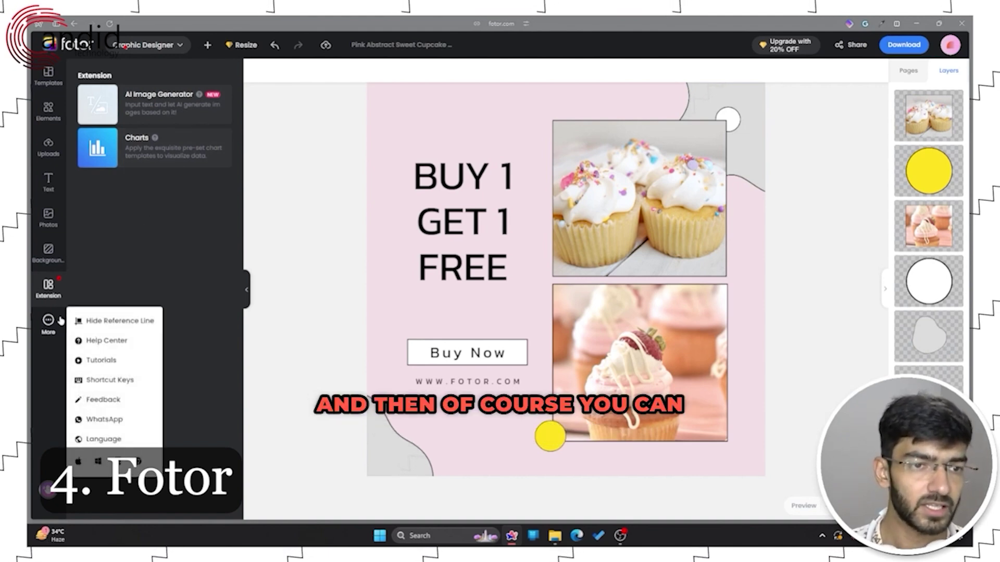
{"action": "left_click", "coordinate": [123, 360]}
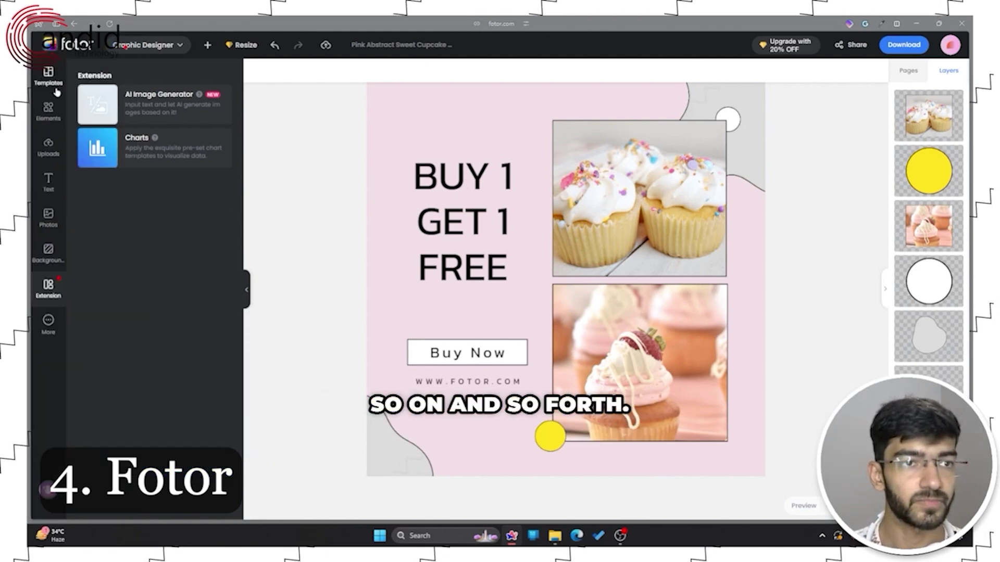
{"action": "left_click", "coordinate": [404, 176]}
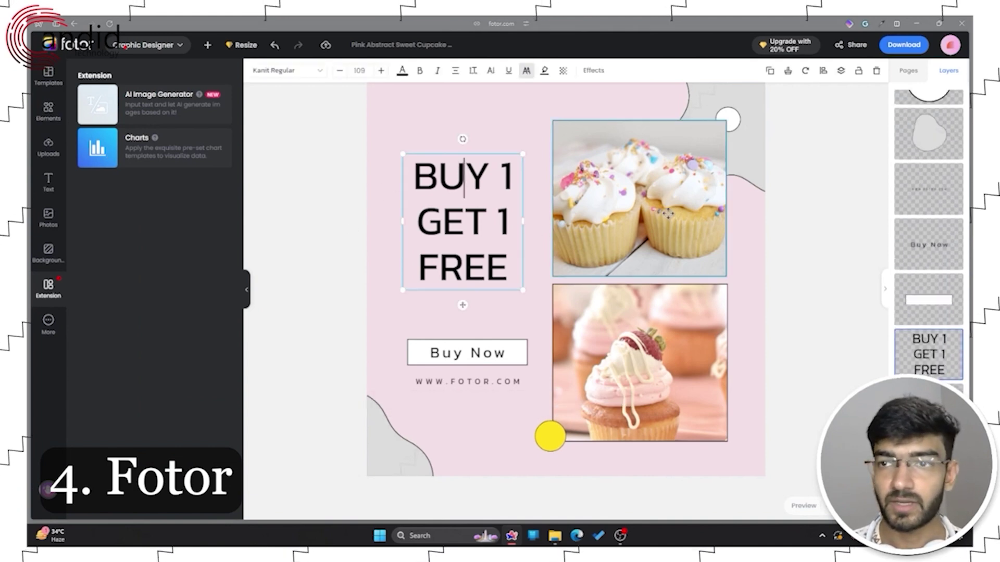
Nudge the two cupcake photos slightly right and upward on the post.
{"action": "left_click", "coordinate": [651, 193]}
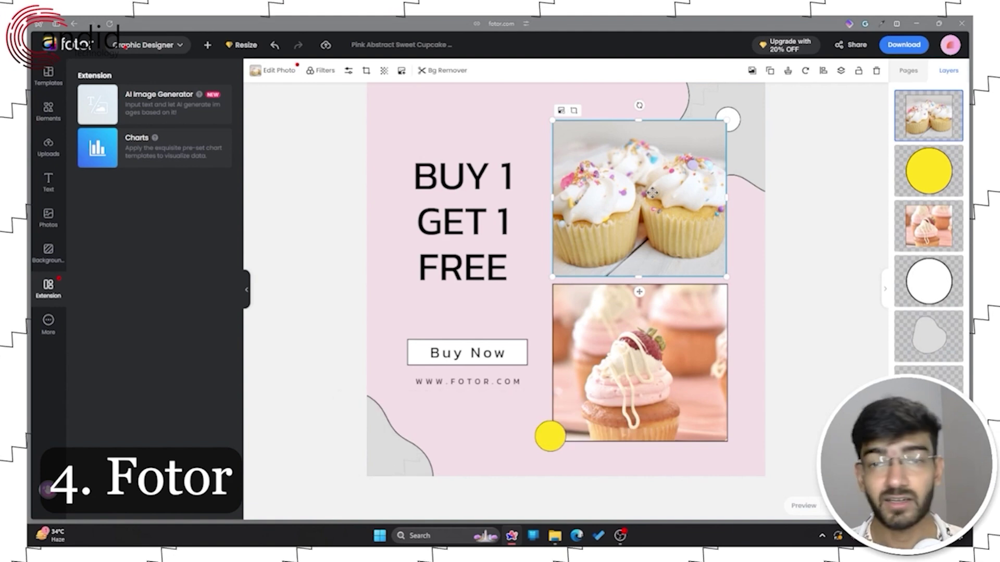
{"action": "left_click_drag", "start_coordinate": [652, 193], "coordinate": [658, 189]}
{"action": "left_click_drag", "start_coordinate": [624, 331], "coordinate": [628, 329]}
Move the "Buy Now" label and its box up together, and raise the web address to sit just beneath them.
{"action": "left_click_drag", "start_coordinate": [484, 349], "coordinate": [482, 348]}
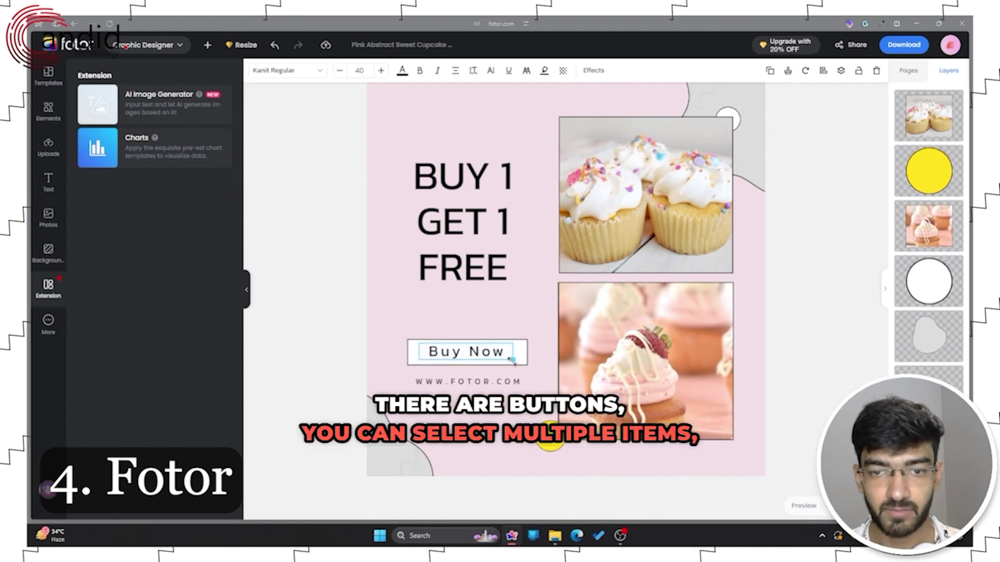
{"action": "left_click_drag", "start_coordinate": [521, 363], "coordinate": [482, 336]}
{"action": "left_click_drag", "start_coordinate": [379, 312], "coordinate": [536, 370]}
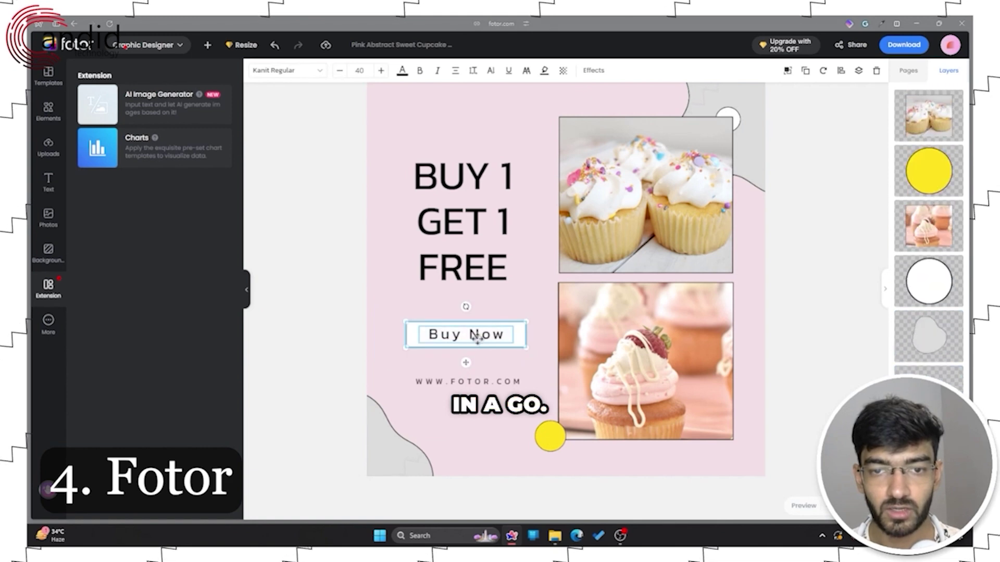
{"action": "left_click_drag", "start_coordinate": [477, 336], "coordinate": [480, 340]}
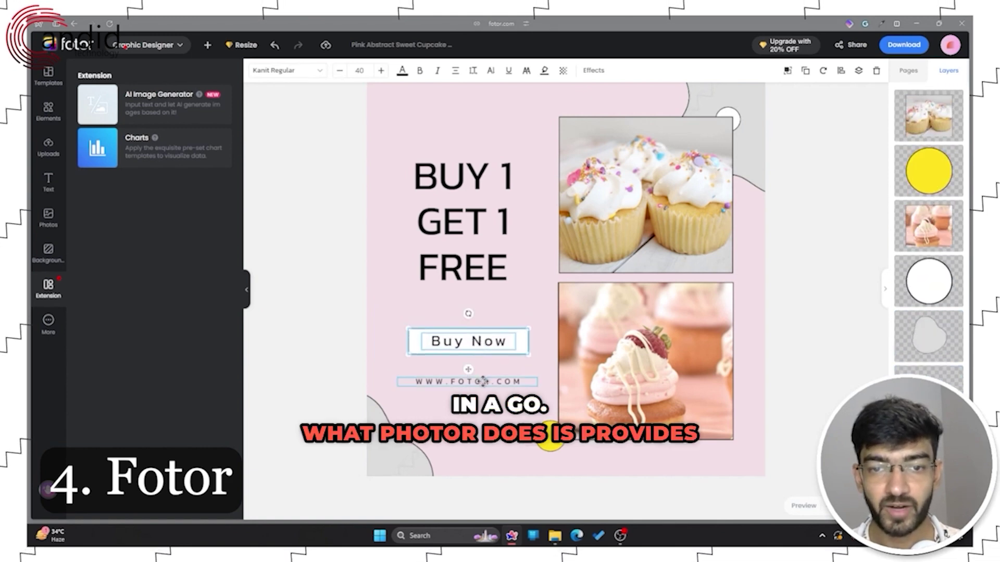
{"action": "left_click_drag", "start_coordinate": [483, 381], "coordinate": [483, 368]}
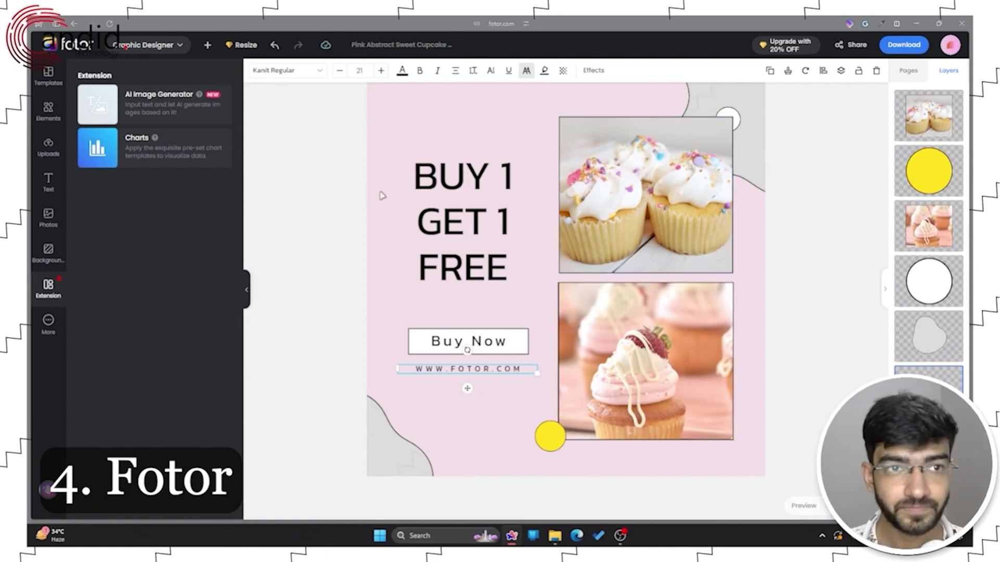
Deselect the web address and view the entire cupcake post at a smaller zoom.
{"action": "scroll", "coordinate": [383, 196], "scroll_direction": "up", "scroll_amount": 1}
{"action": "scroll", "coordinate": [485, 215], "scroll_direction": "down", "scroll_amount": 1}
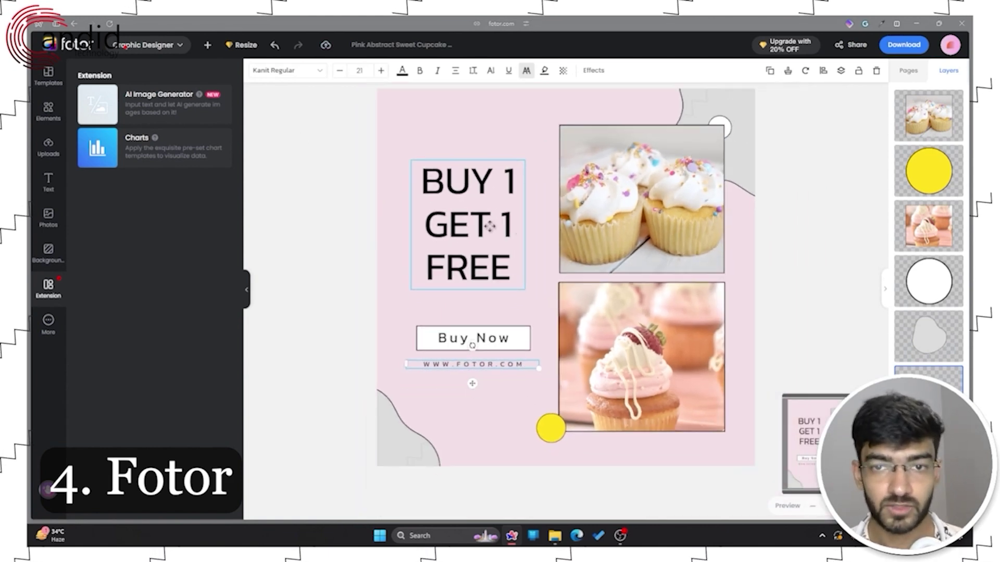
{"action": "left_click", "coordinate": [532, 214]}
{"action": "scroll", "coordinate": [750, 229], "scroll_direction": "up", "scroll_amount": 1}
{"action": "scroll", "coordinate": [759, 229], "scroll_direction": "down", "scroll_amount": 1}
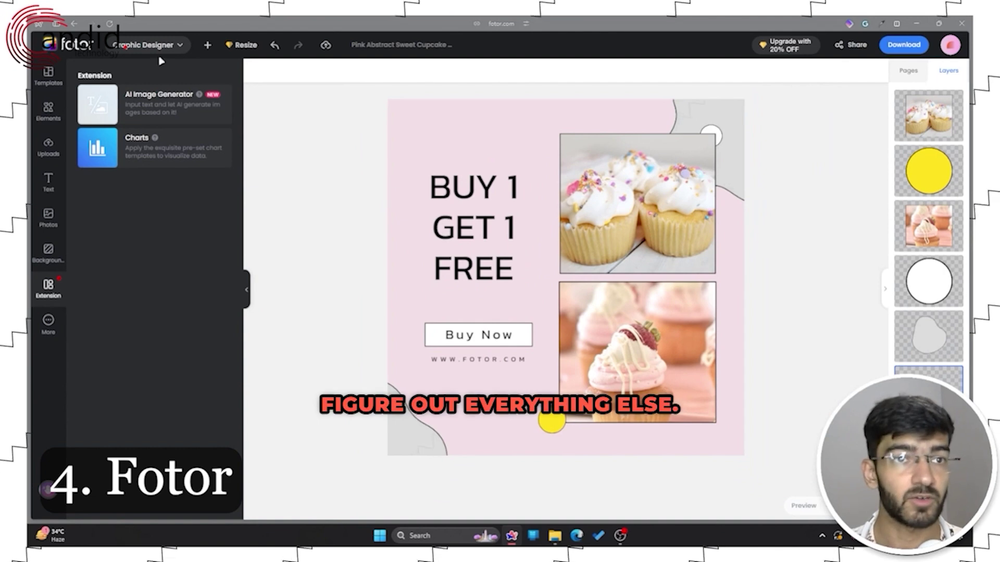
Look over Fotor's list of other tools and quick actions, such as Background Remover, GoArt and Presentation.
{"action": "left_click", "coordinate": [172, 47]}
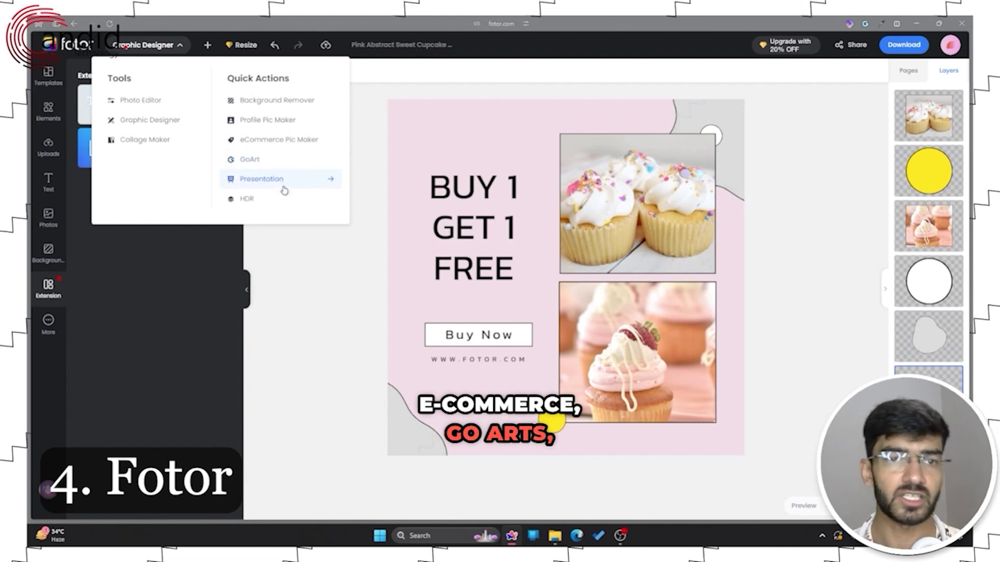
{"action": "left_click", "coordinate": [316, 258]}
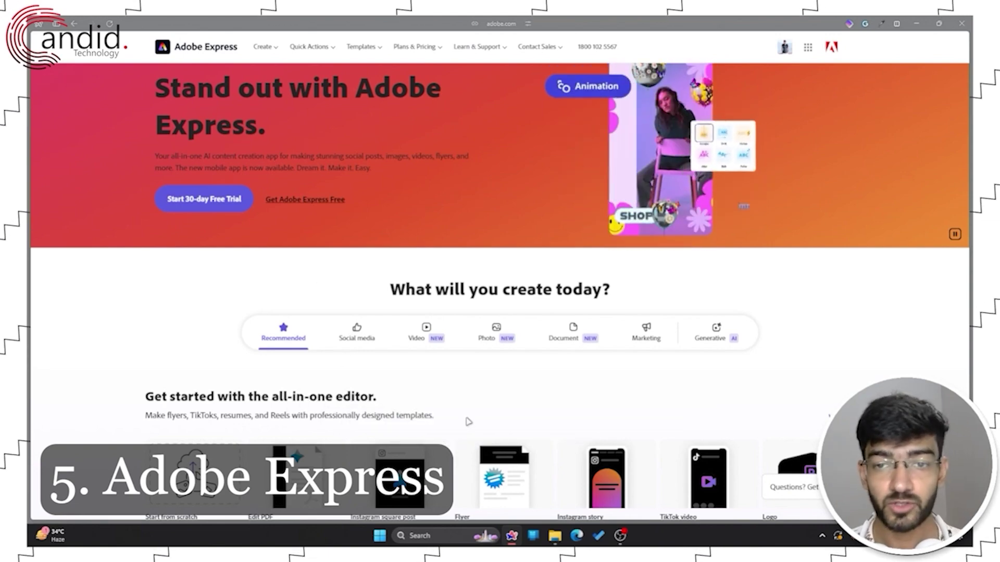
On the Adobe Express home page, examine the all-in-one editor formats, the generative AI features and the one-click quick actions.
{"action": "scroll", "coordinate": [614, 405], "scroll_direction": "down", "scroll_amount": 2}
{"action": "scroll", "coordinate": [614, 404], "scroll_direction": "down", "scroll_amount": 5}
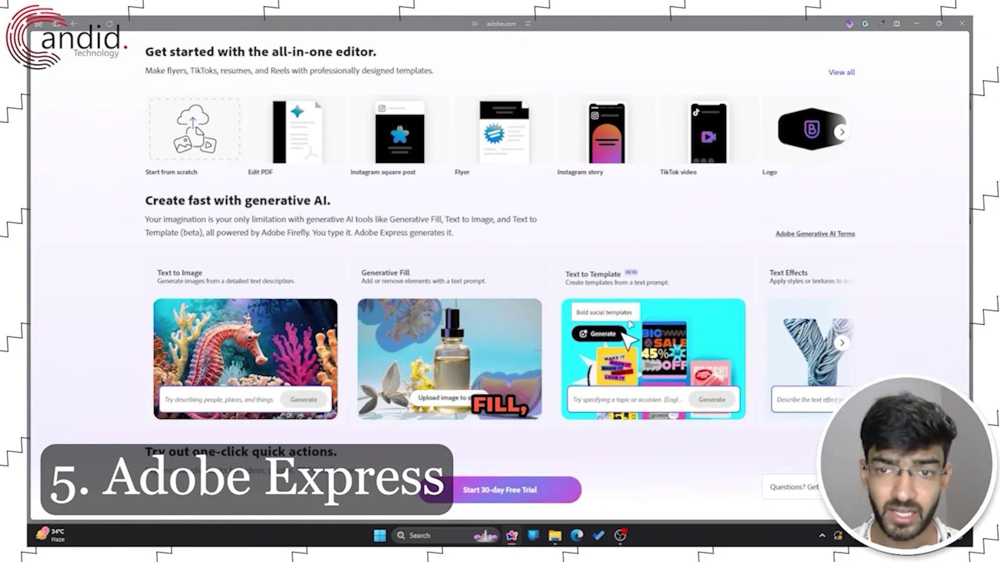
{"action": "scroll", "coordinate": [500, 359], "scroll_direction": "right", "scroll_amount": 3}
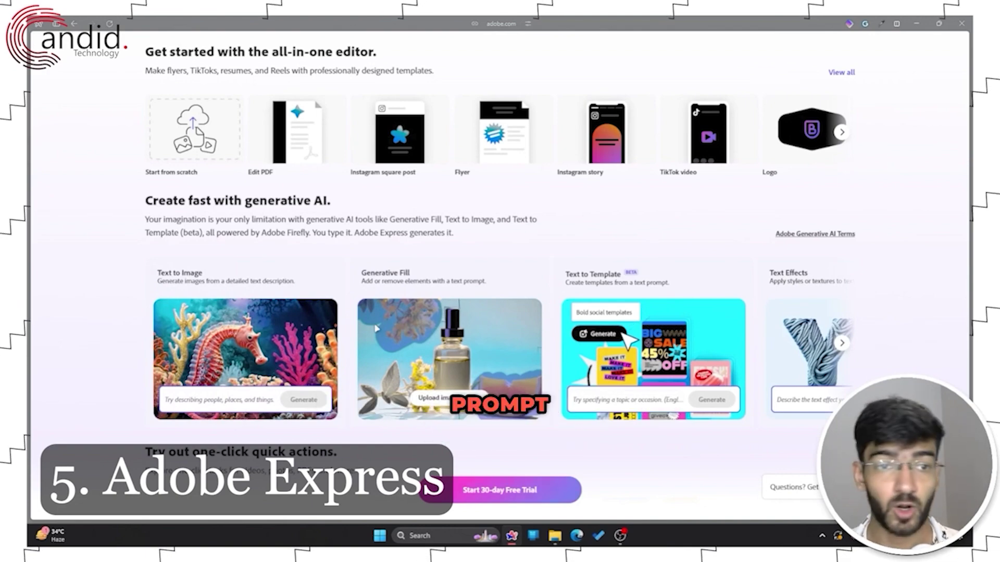
{"action": "scroll", "coordinate": [297, 328], "scroll_direction": "down", "scroll_amount": 4}
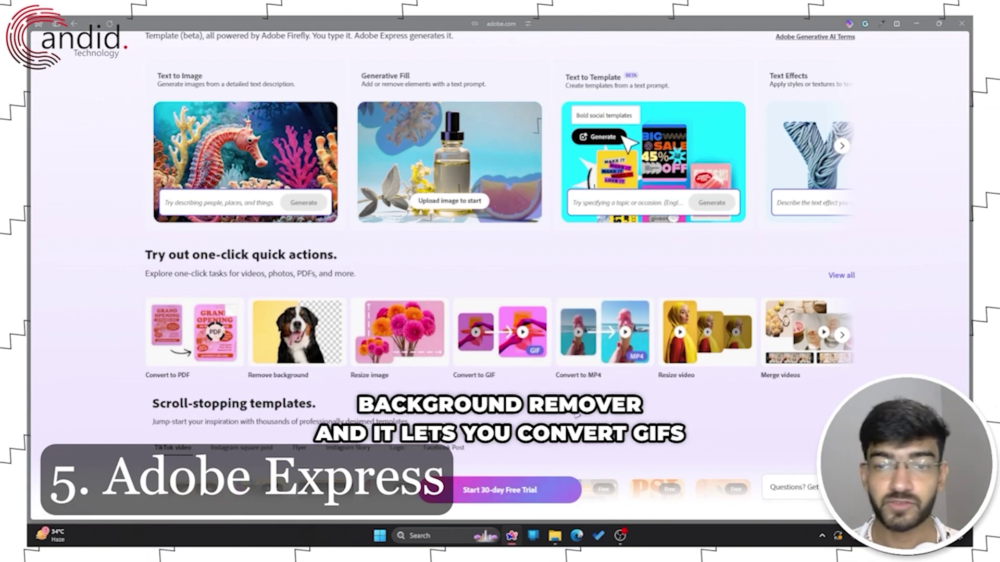
{"action": "scroll", "coordinate": [639, 353], "scroll_direction": "right", "scroll_amount": 2}
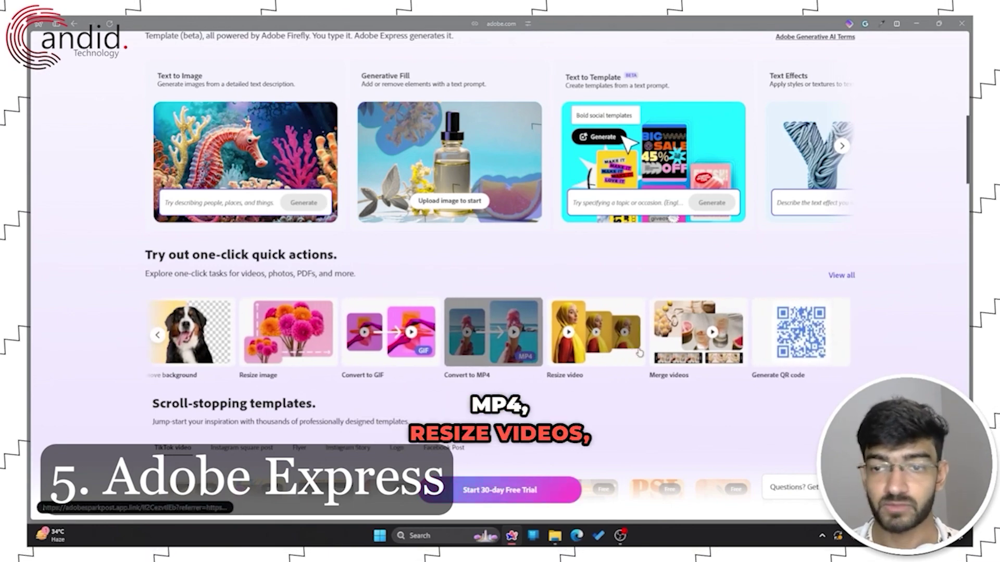
{"action": "scroll", "coordinate": [549, 347], "scroll_direction": "left", "scroll_amount": 3}
{"action": "scroll", "coordinate": [549, 347], "scroll_direction": "up", "scroll_amount": 8}
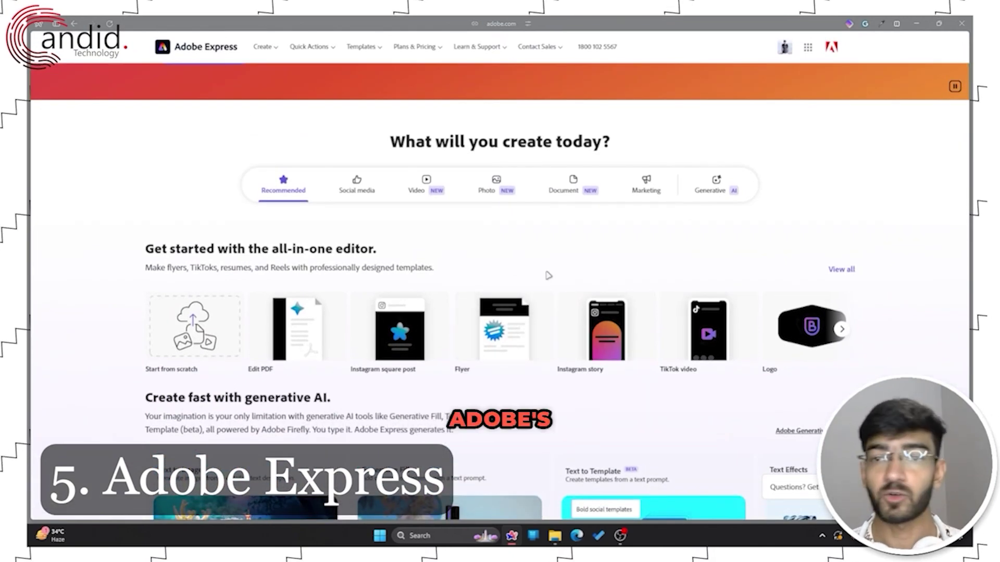
Show the Generative AI category and examine its Text to Image, Text to Template and Text Effects tools.
{"action": "left_click", "coordinate": [714, 177]}
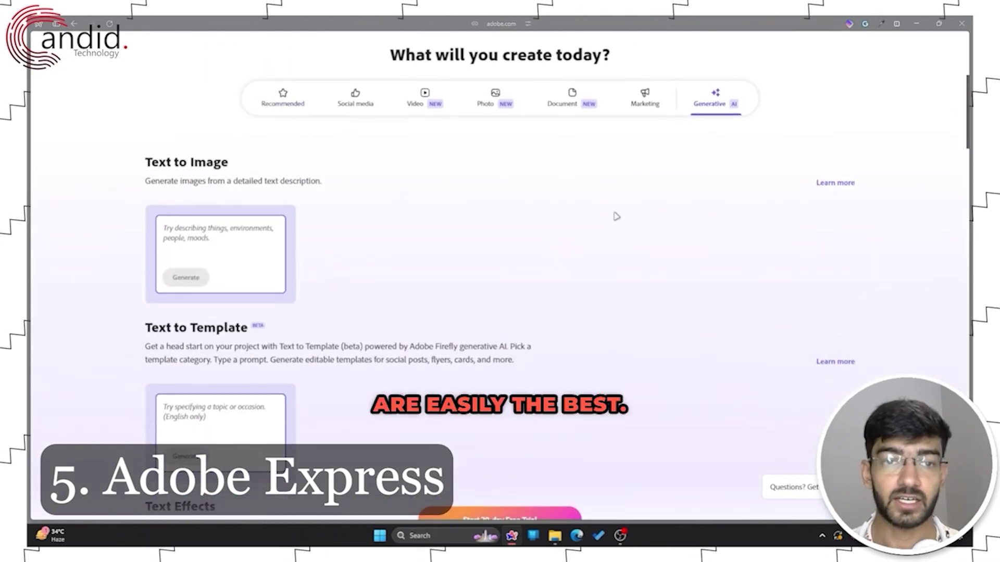
{"action": "left_click", "coordinate": [199, 239]}
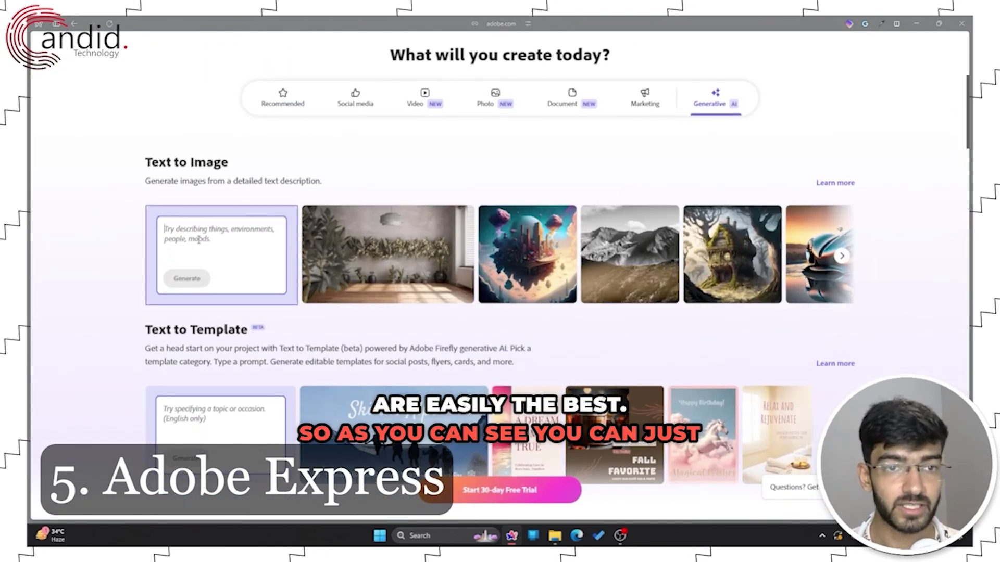
{"action": "scroll", "coordinate": [321, 181], "scroll_direction": "down", "scroll_amount": 1}
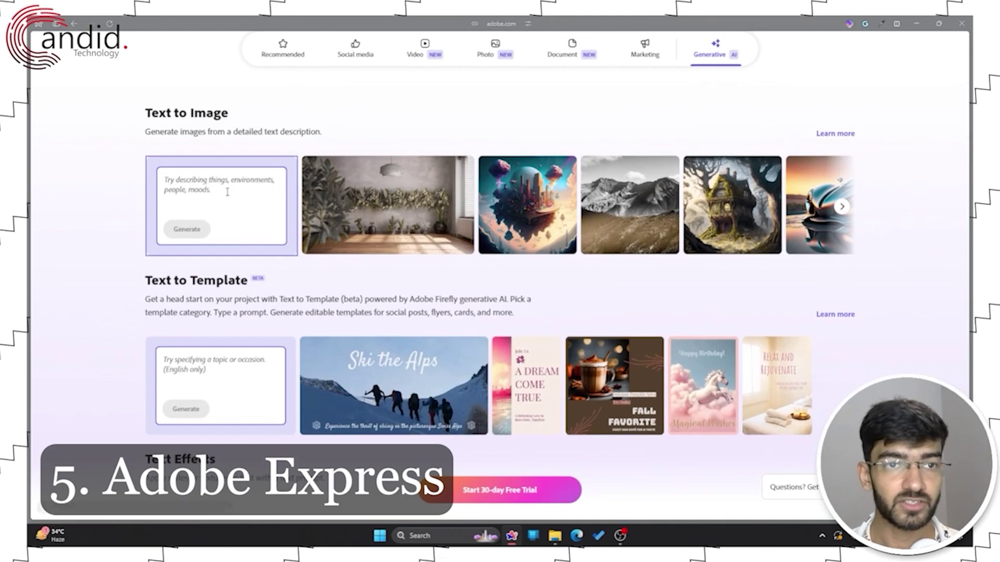
{"action": "scroll", "coordinate": [291, 315], "scroll_direction": "down", "scroll_amount": 2}
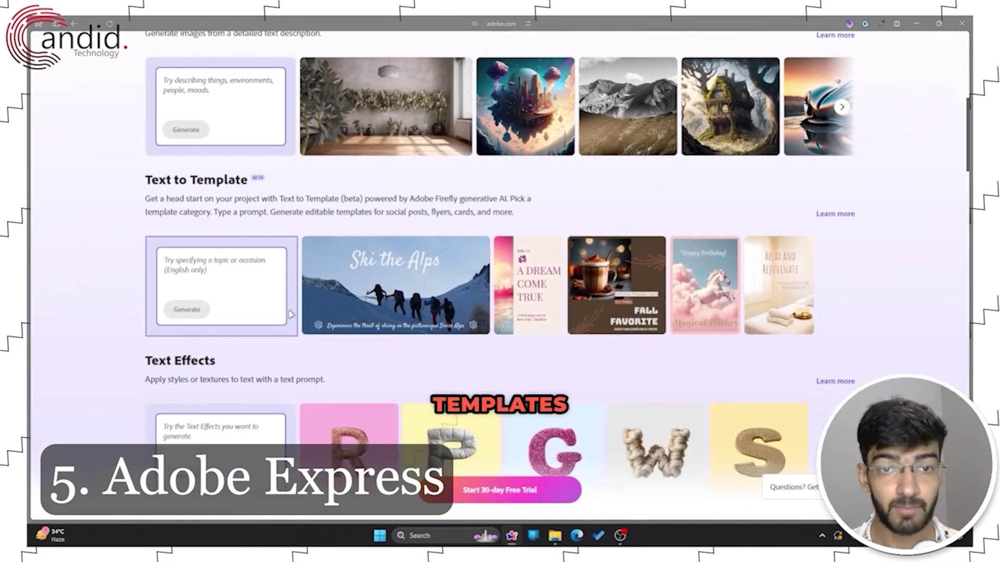
{"action": "scroll", "coordinate": [264, 295], "scroll_direction": "down", "scroll_amount": 4}
{"action": "scroll", "coordinate": [669, 252], "scroll_direction": "up", "scroll_amount": 4}
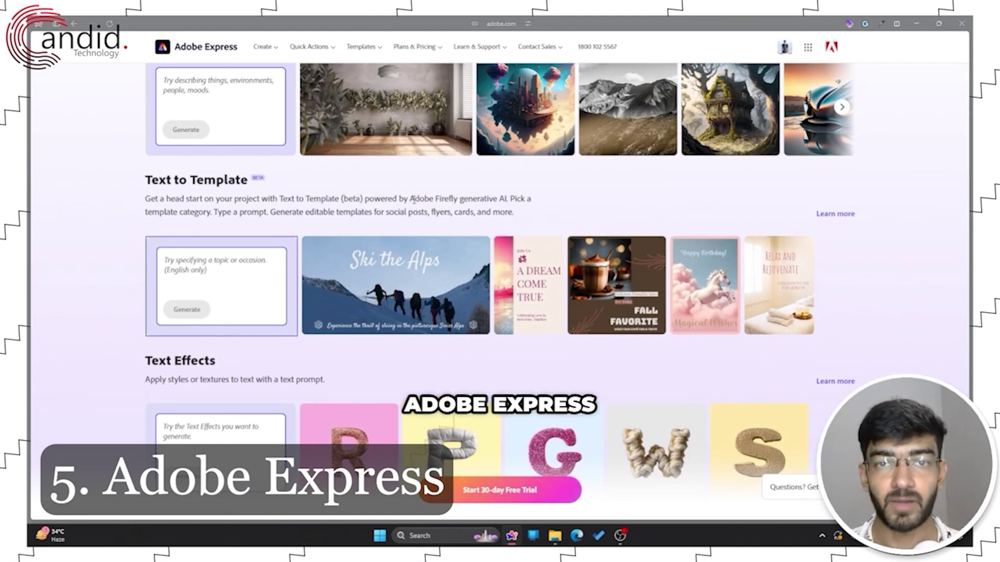
{"action": "left_click_drag", "start_coordinate": [412, 199], "coordinate": [534, 205]}
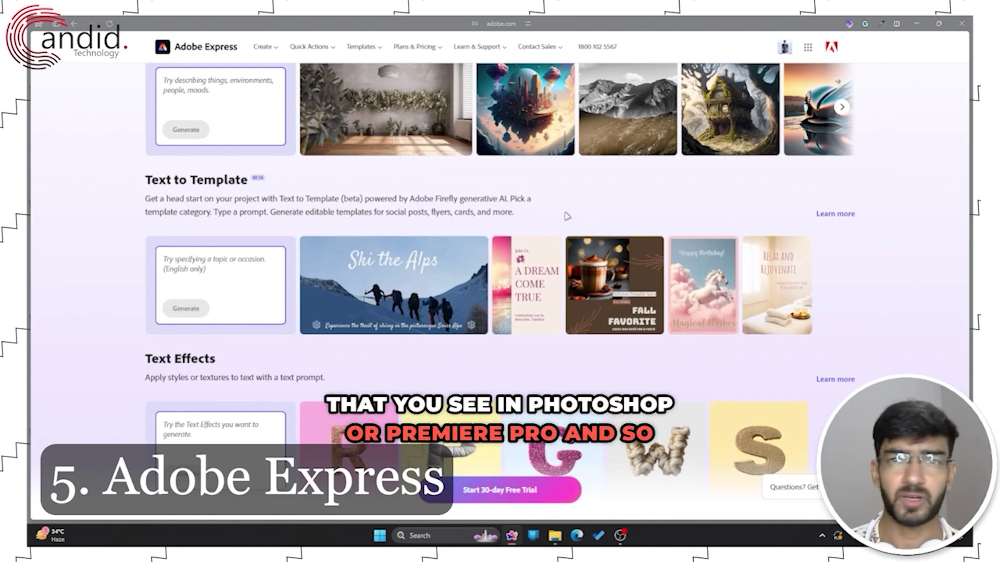
Switch to the Social media category and start a new 1280x720px YouTube thumbnail.
{"action": "scroll", "coordinate": [565, 217], "scroll_direction": "up", "scroll_amount": 8}
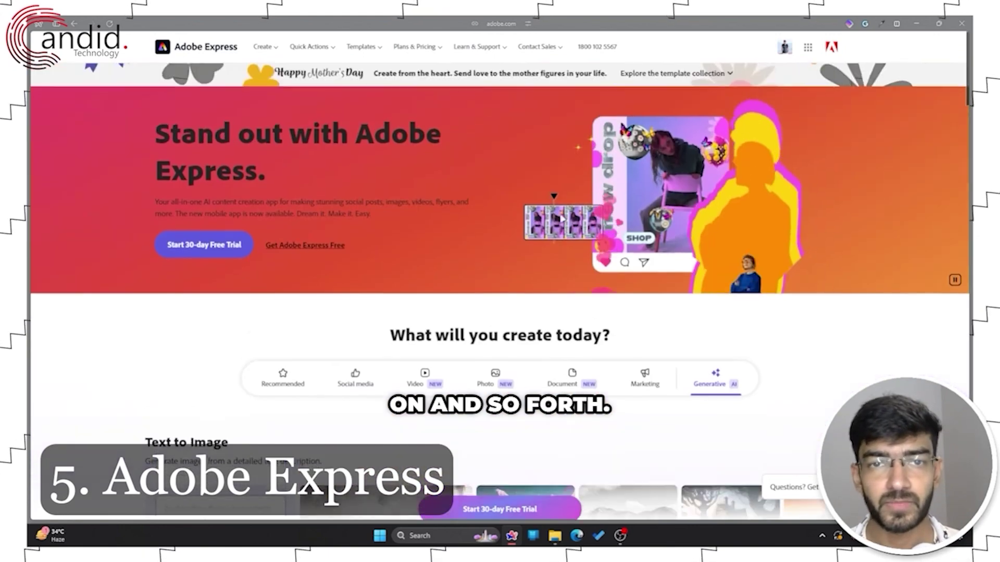
{"action": "scroll", "coordinate": [424, 255], "scroll_direction": "down", "scroll_amount": 2}
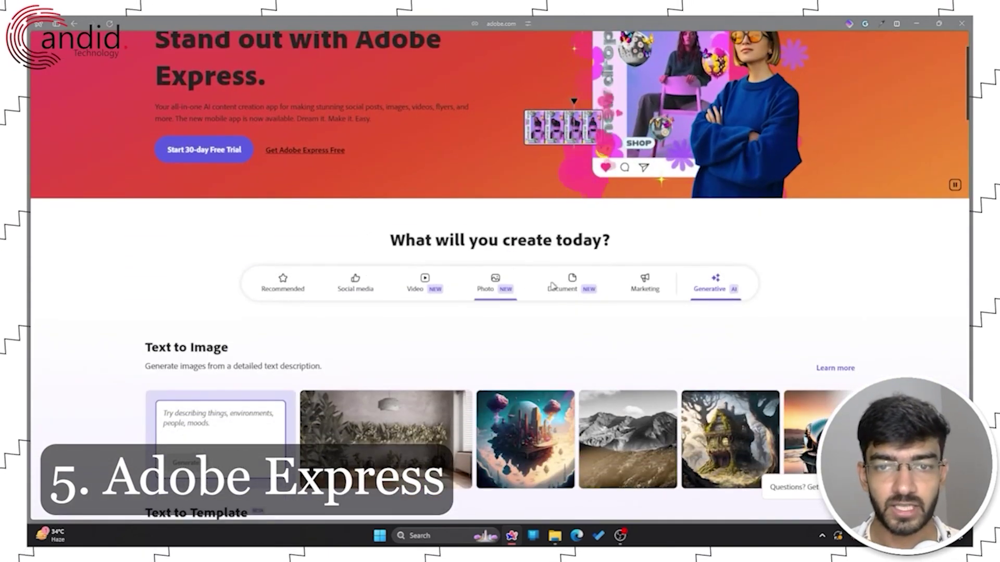
{"action": "left_click", "coordinate": [356, 282]}
{"action": "scroll", "coordinate": [469, 250], "scroll_direction": "down", "scroll_amount": 4}
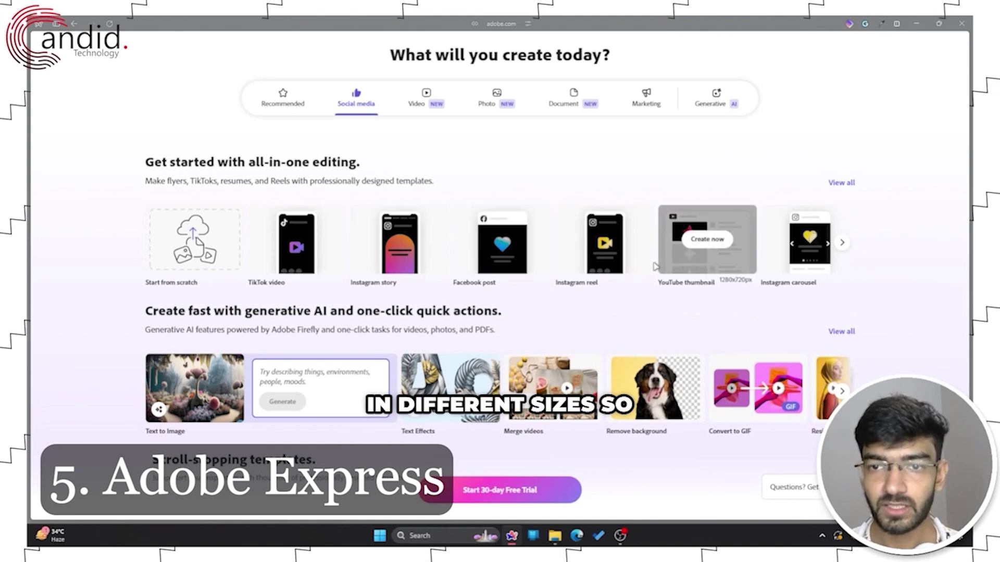
{"action": "left_click", "coordinate": [707, 239]}
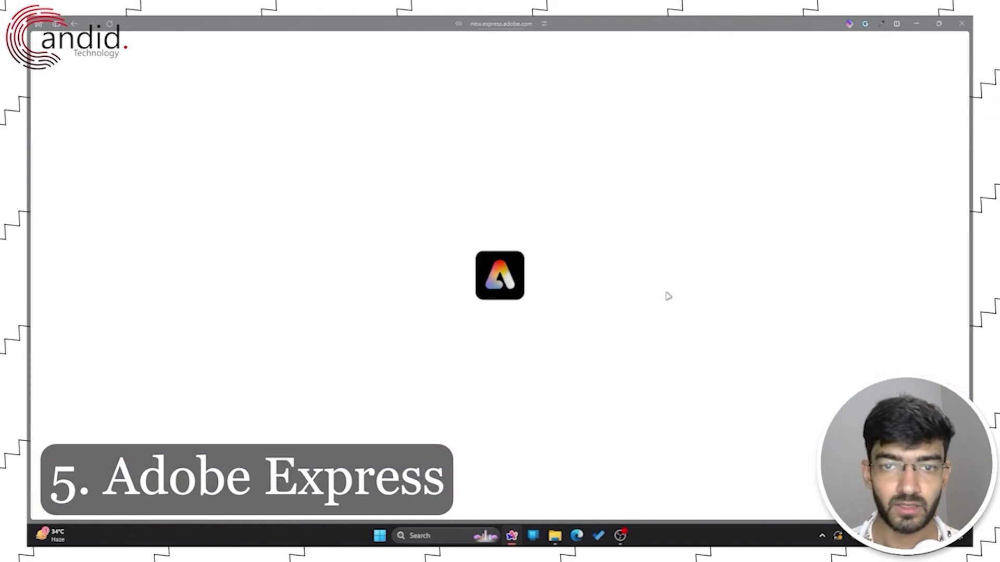